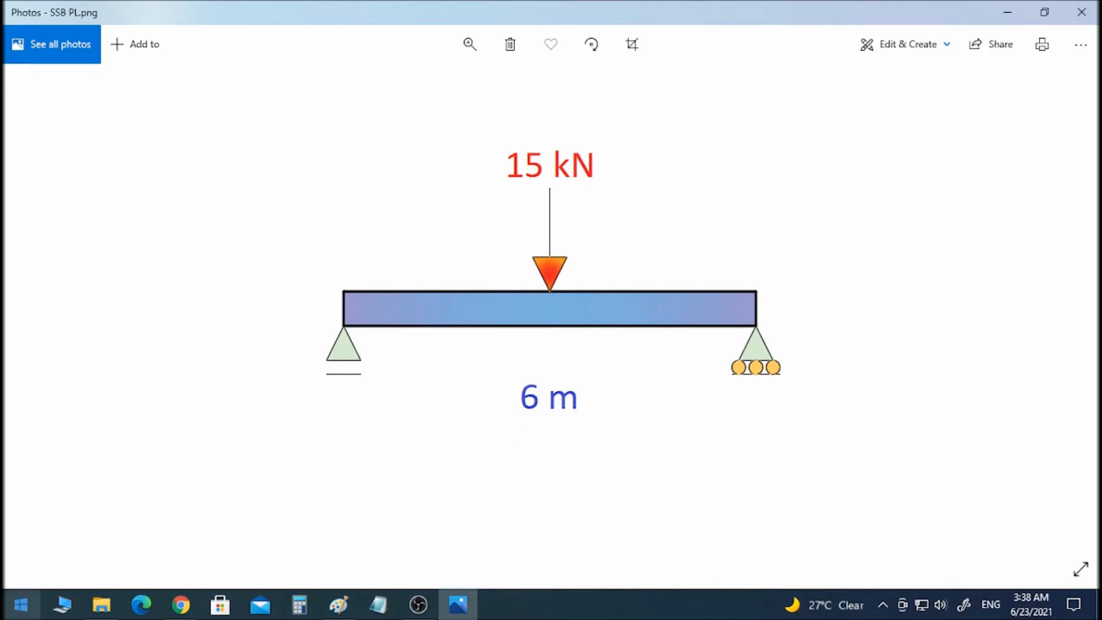
# - Launch Autodesk Robot Structural Analysis Professional 2022
pyautogui.press('super')
pyautogui.write('a')
pyautogui.press('BackSpace')
pyautogui.write('robot')
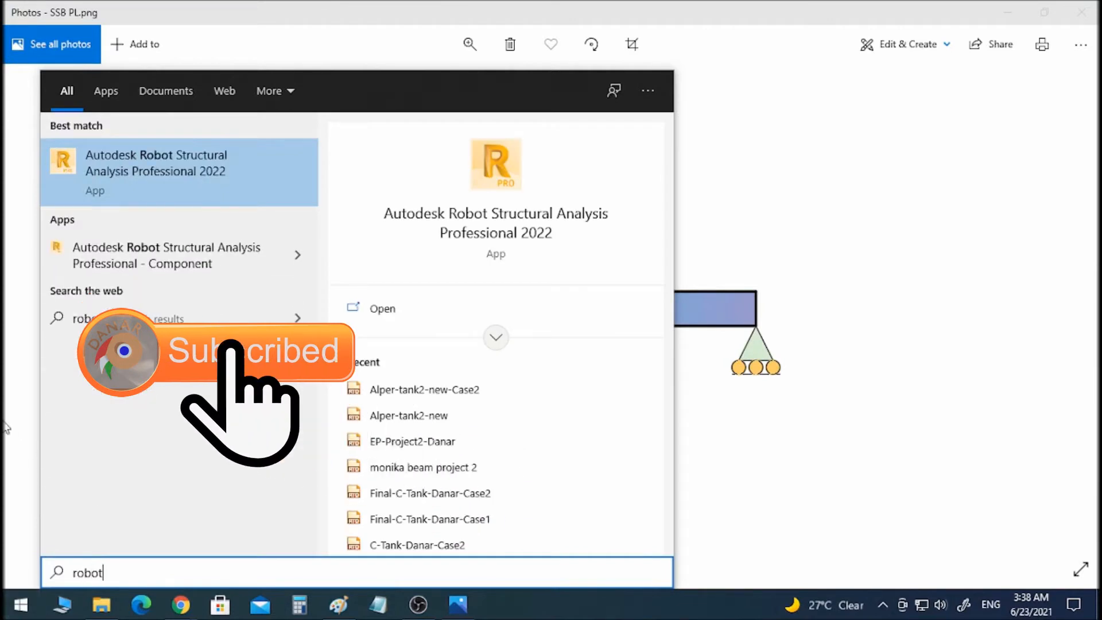
pyautogui.click(222, 155)
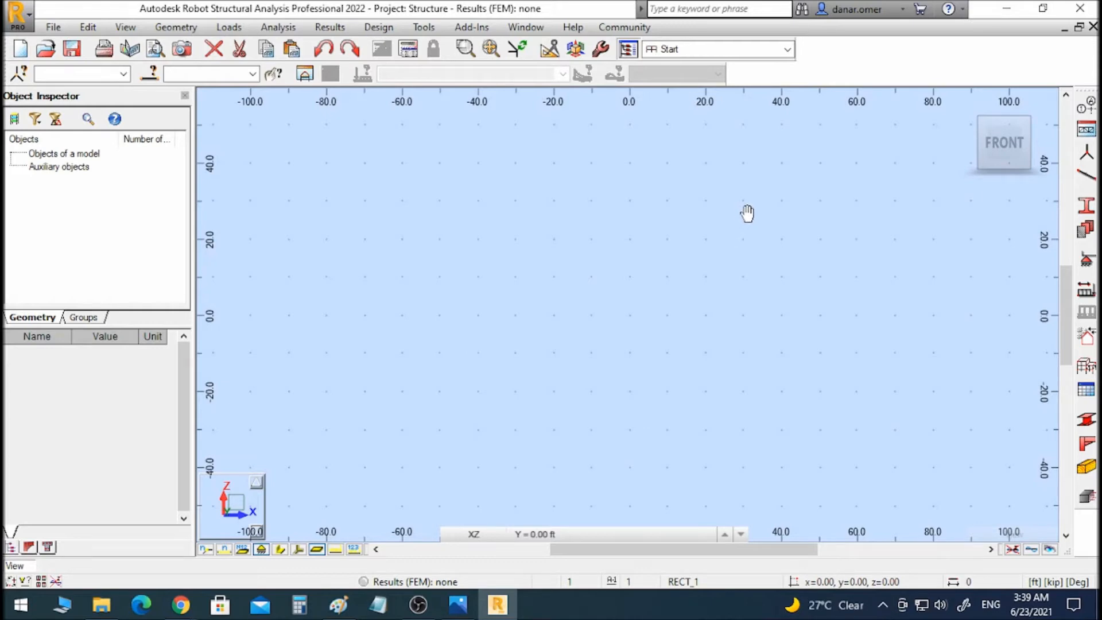
# - Switch the workspace to the Nodes layout of the structure model
pyautogui.click(791, 50)
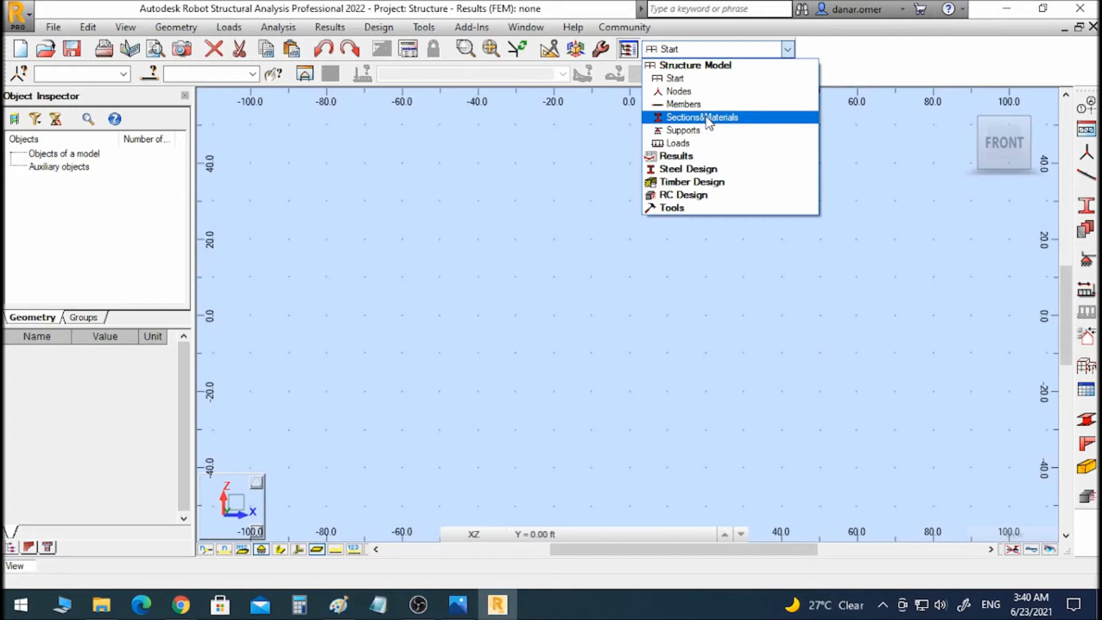
pyautogui.click(679, 91)
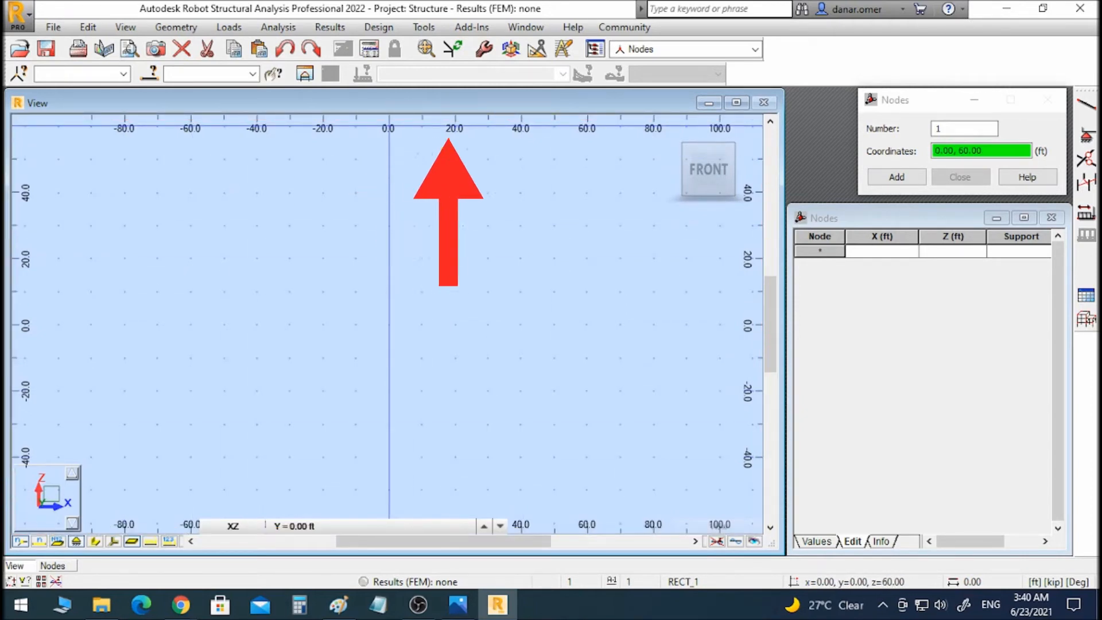
pyautogui.scroll(3, 316, 175)
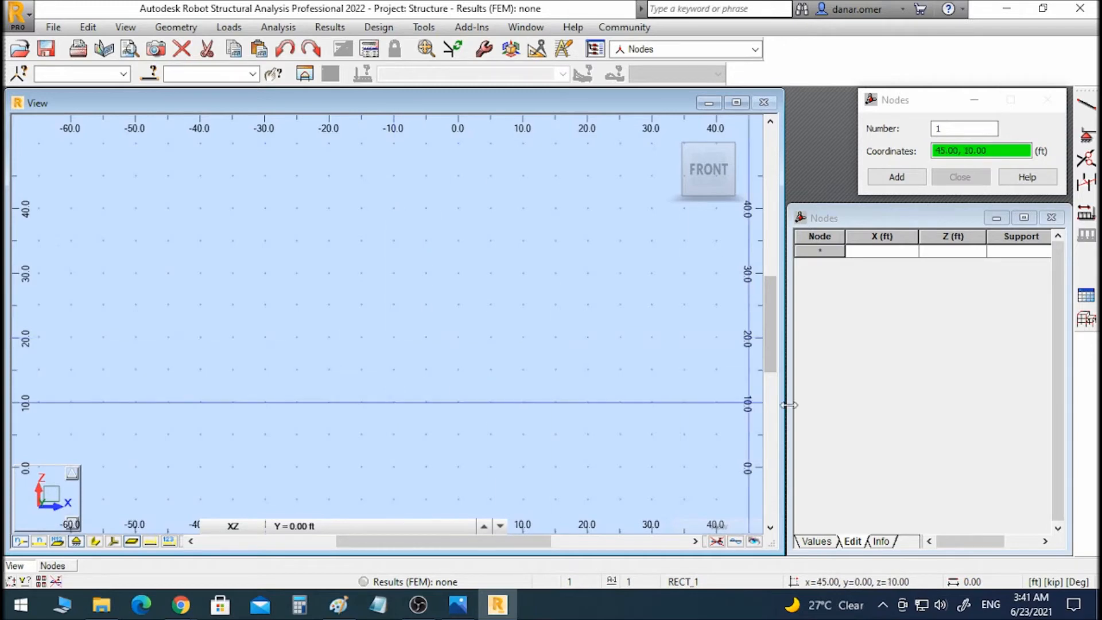
# - Try to set the default units in the job preferences to metric
pyautogui.click(1055, 582)
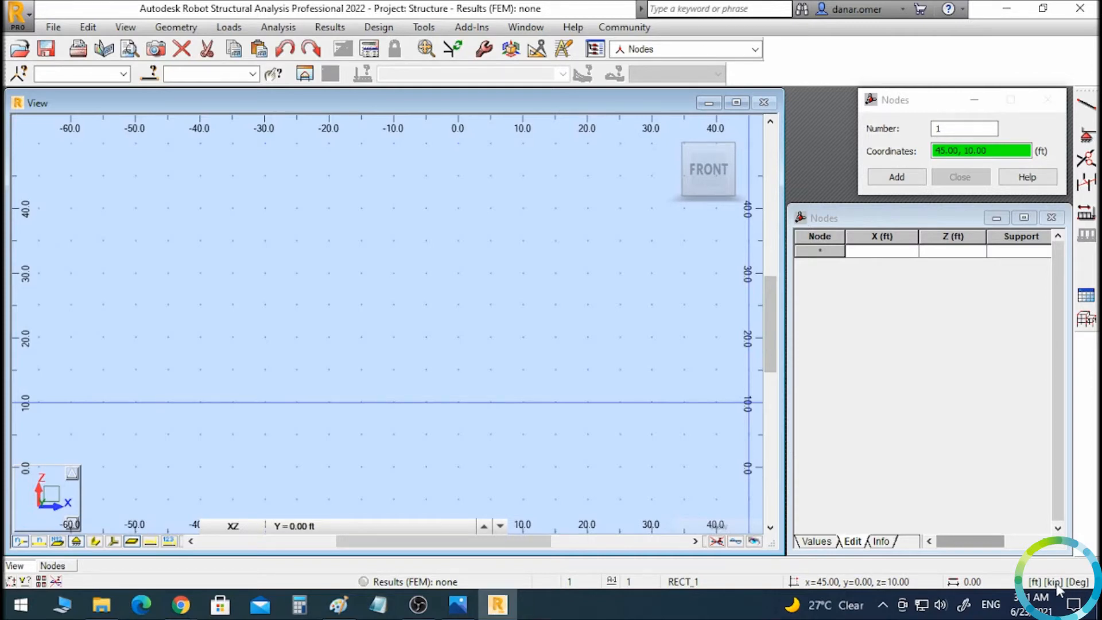
pyautogui.click(1056, 582)
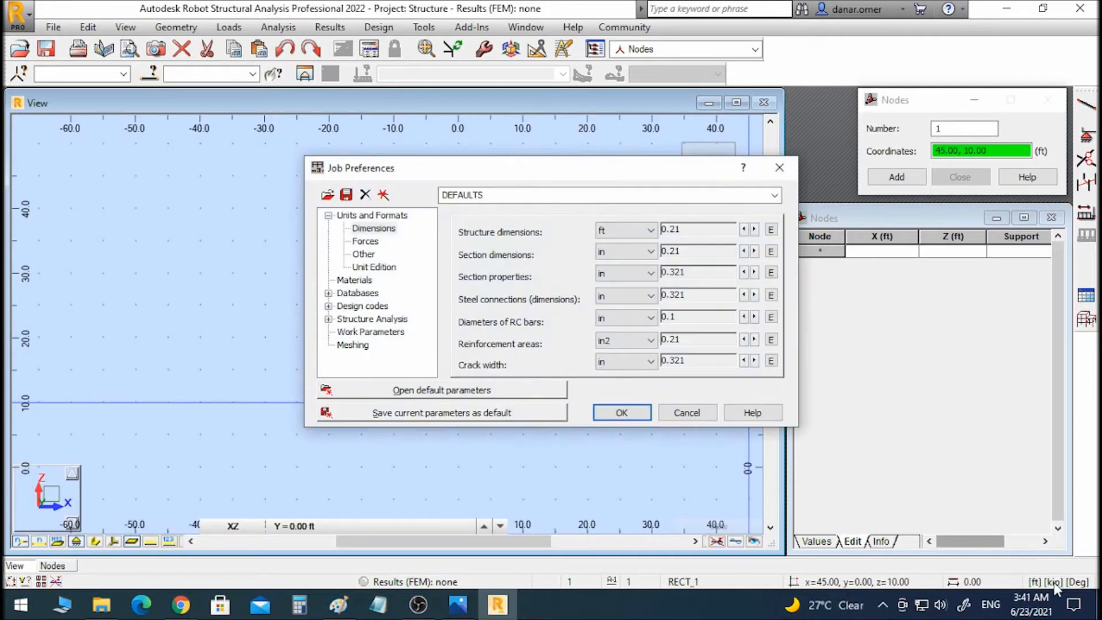
pyautogui.moveTo(526, 172); pyautogui.dragTo(421, 163)
pyautogui.click(265, 207)
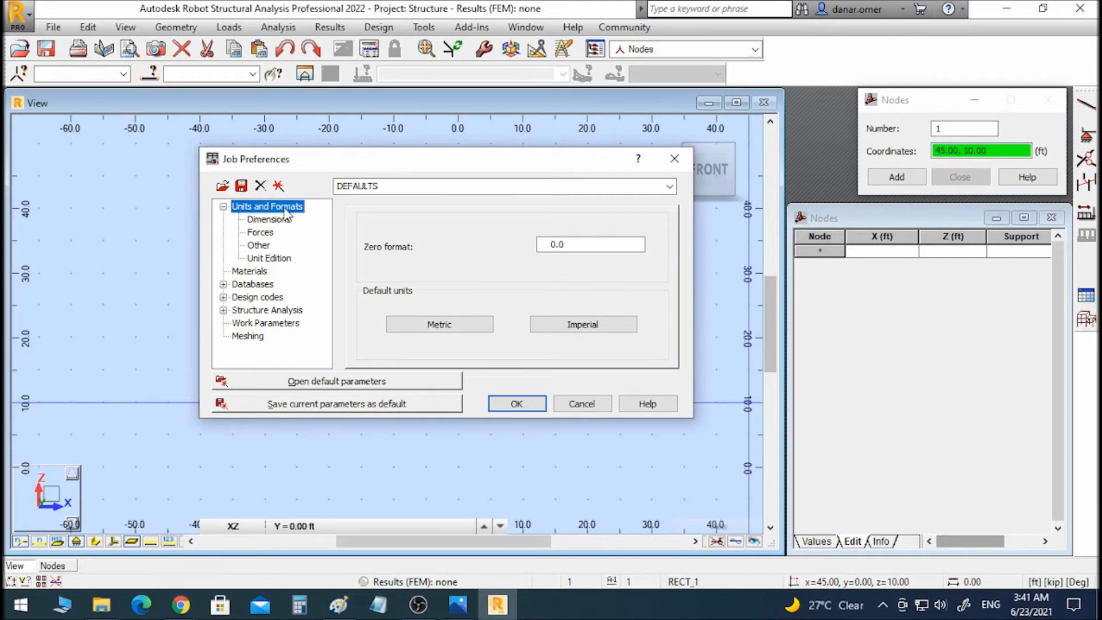
pyautogui.click(436, 324)
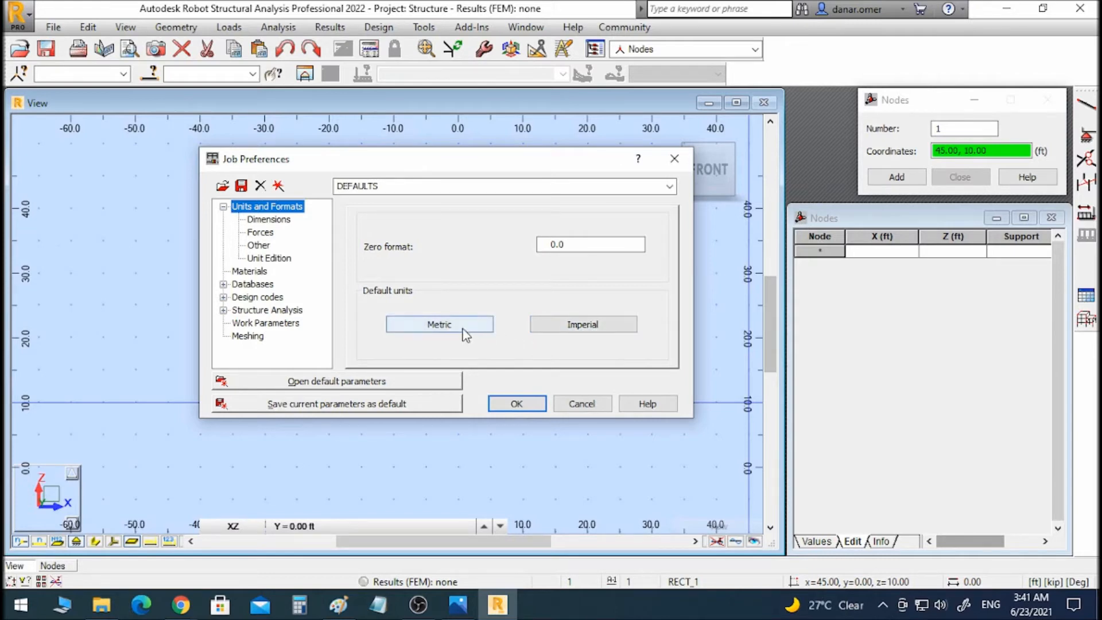
pyautogui.click(516, 403)
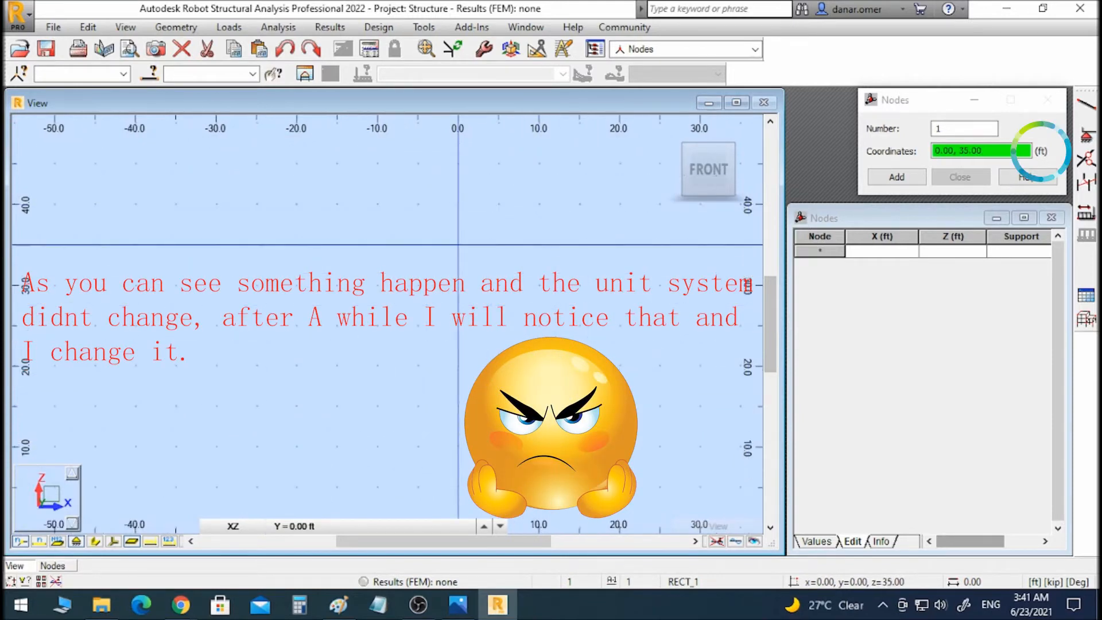
# - Place the first node at the origin, coordinates 0.00, 0.00, in the XZ plane
pyautogui.scroll(1, 457, 244)
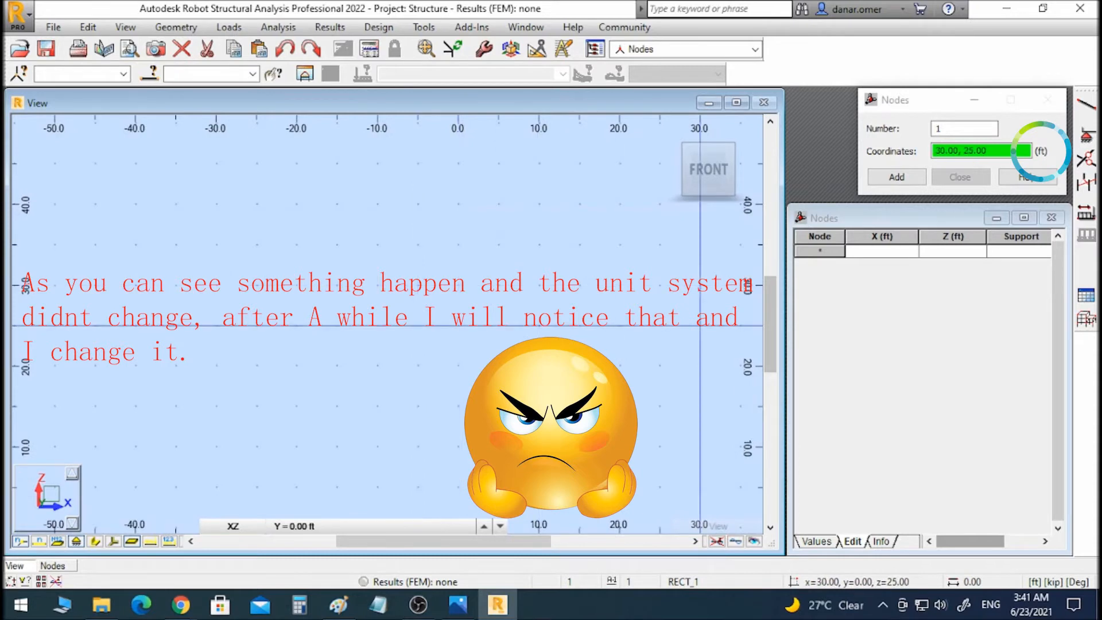
pyautogui.moveTo(772, 311); pyautogui.dragTo(777, 404)
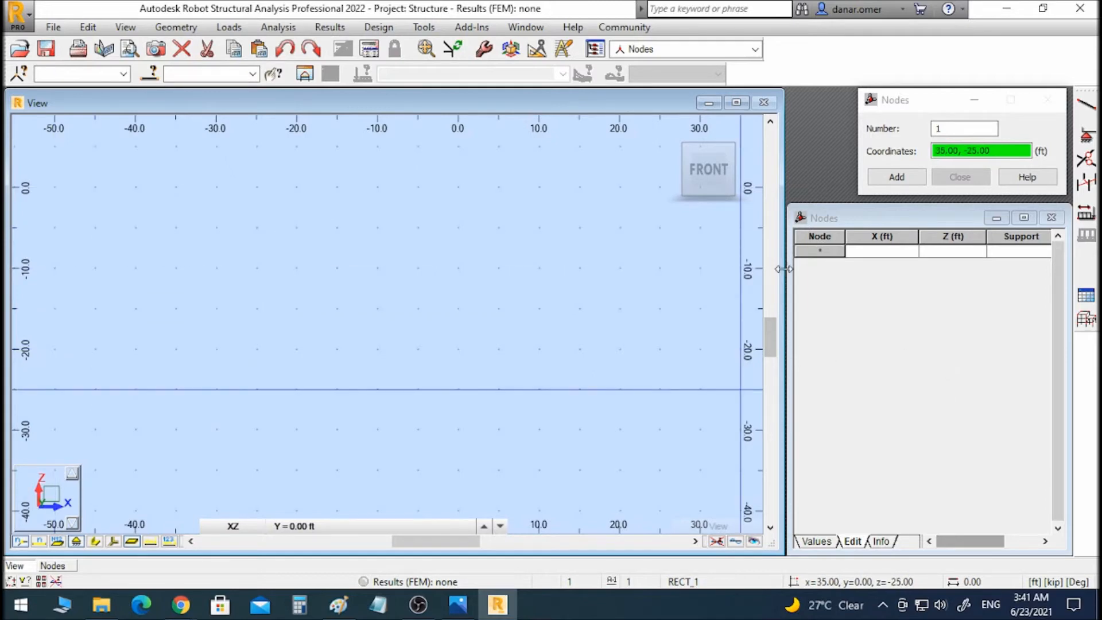
pyautogui.click(772, 120)
pyautogui.click(772, 120)
pyautogui.click(773, 121)
pyautogui.click(772, 120)
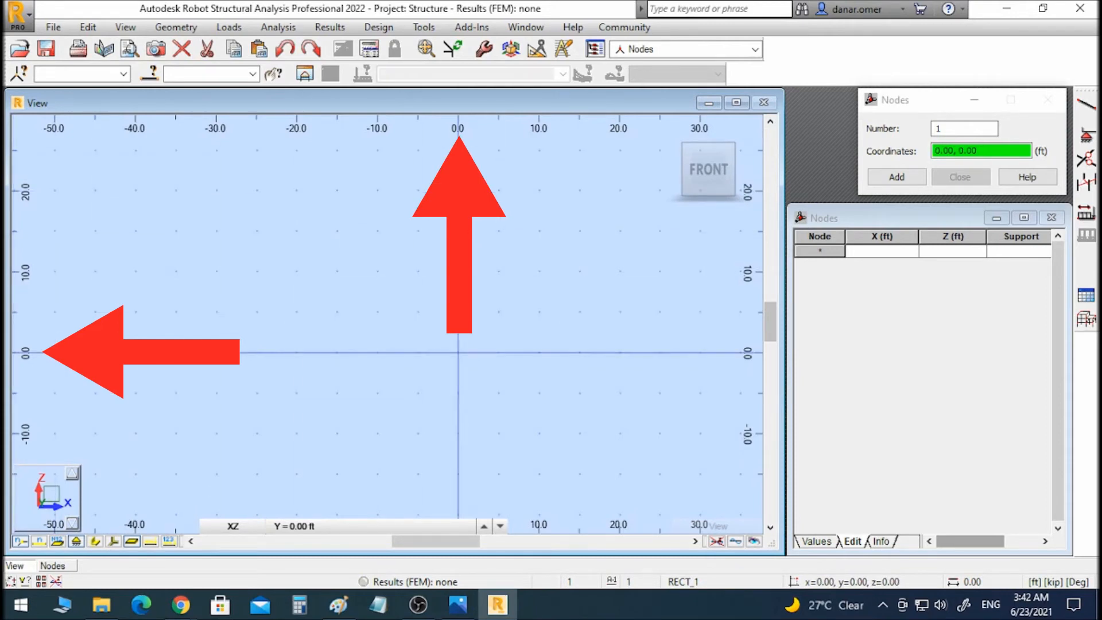
pyautogui.click(457, 352)
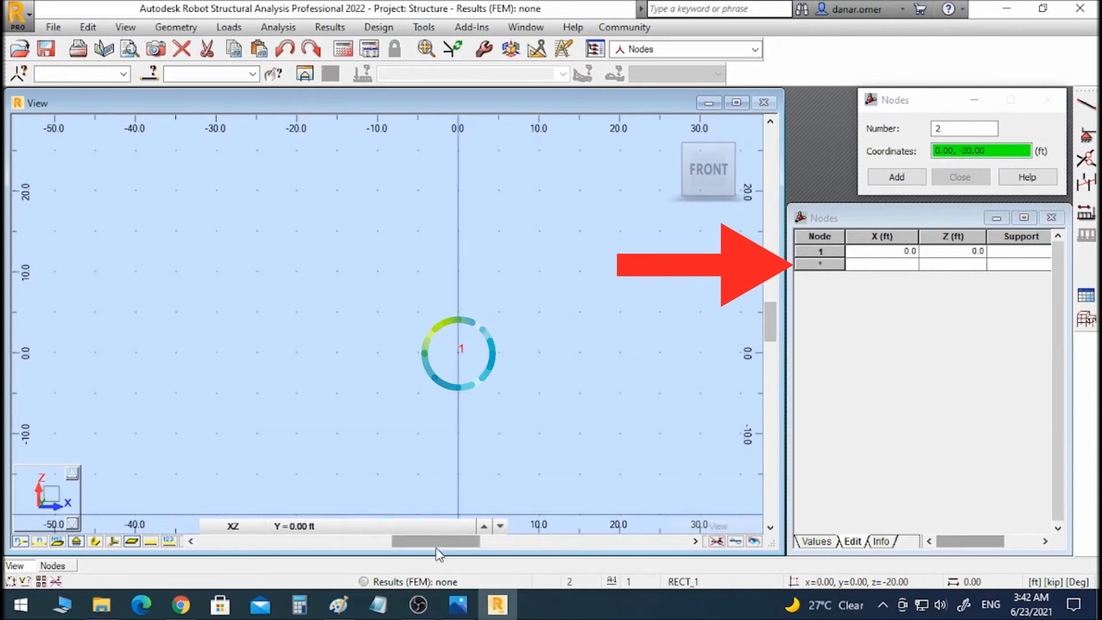
# - Check the SSB PL.png beam sketch in Photos for the second support's location, and return to the Robot model
pyautogui.click(459, 605)
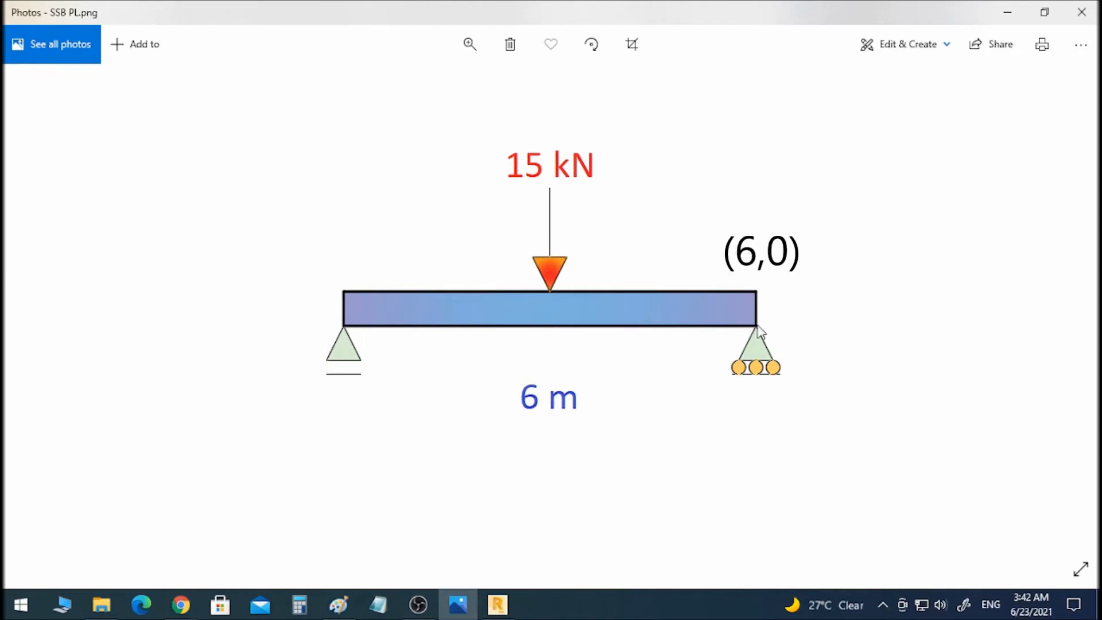
pyautogui.click(497, 604)
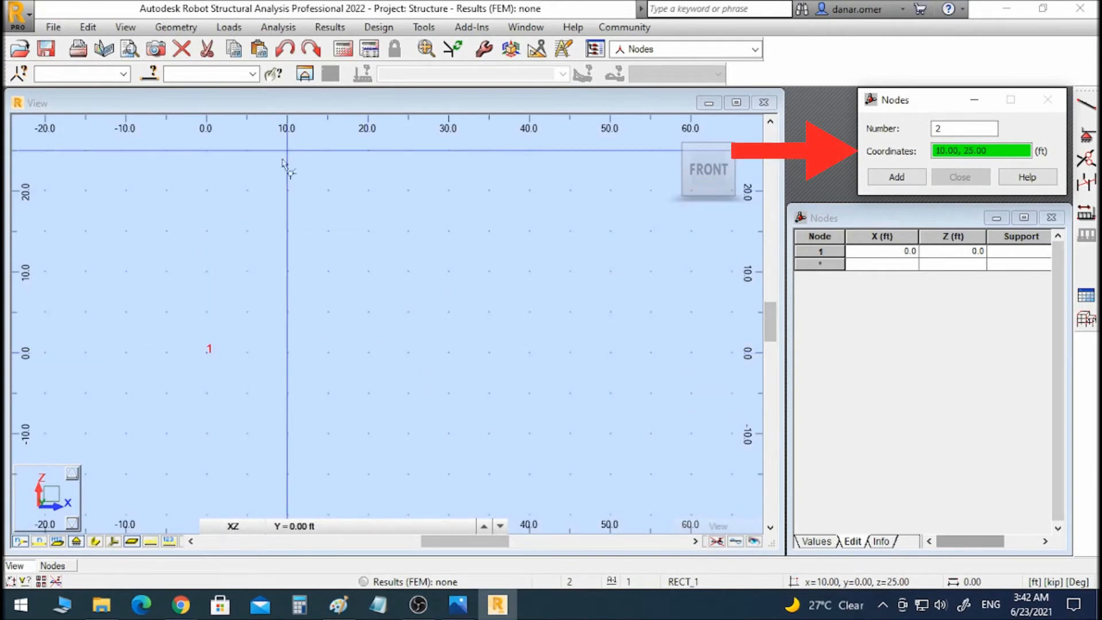
pyautogui.scroll(4, 206, 312)
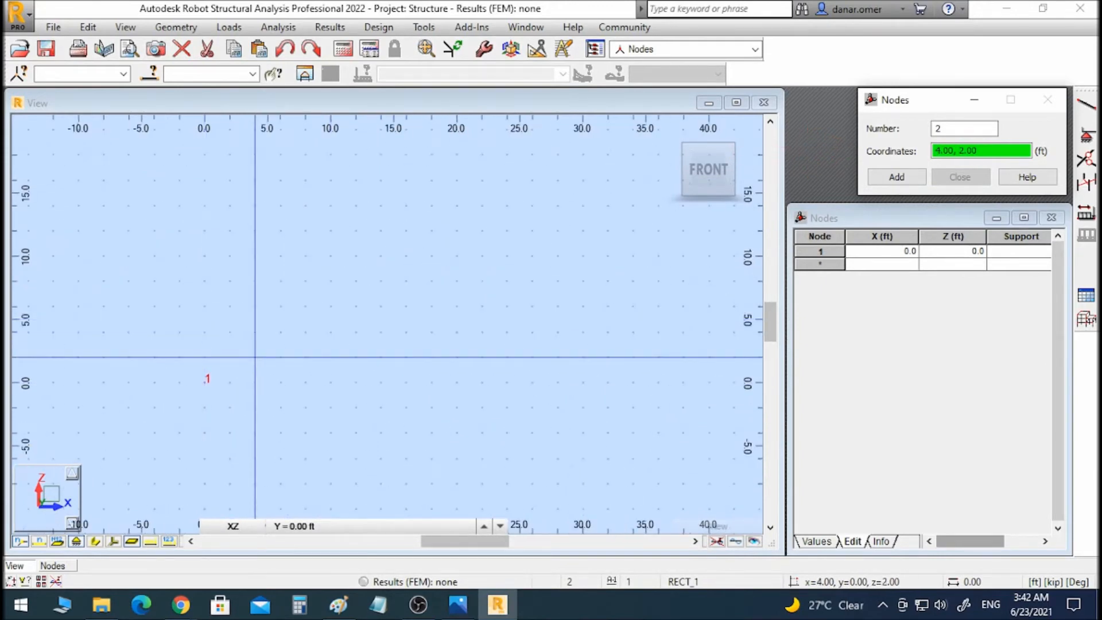
pyautogui.scroll(1, 285, 357)
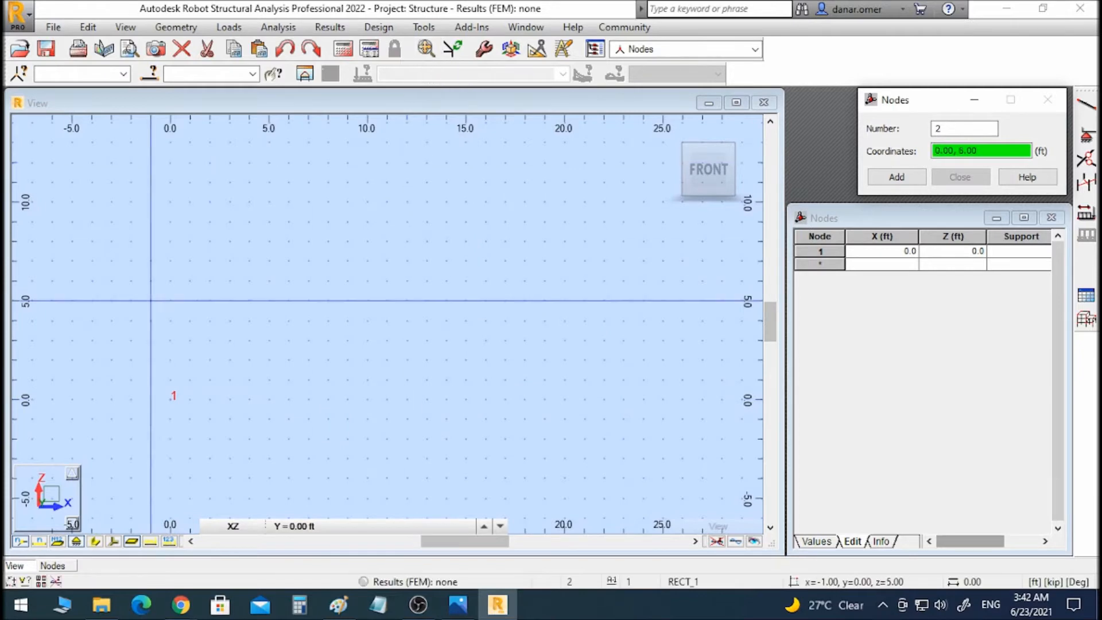
pyautogui.click(122, 29)
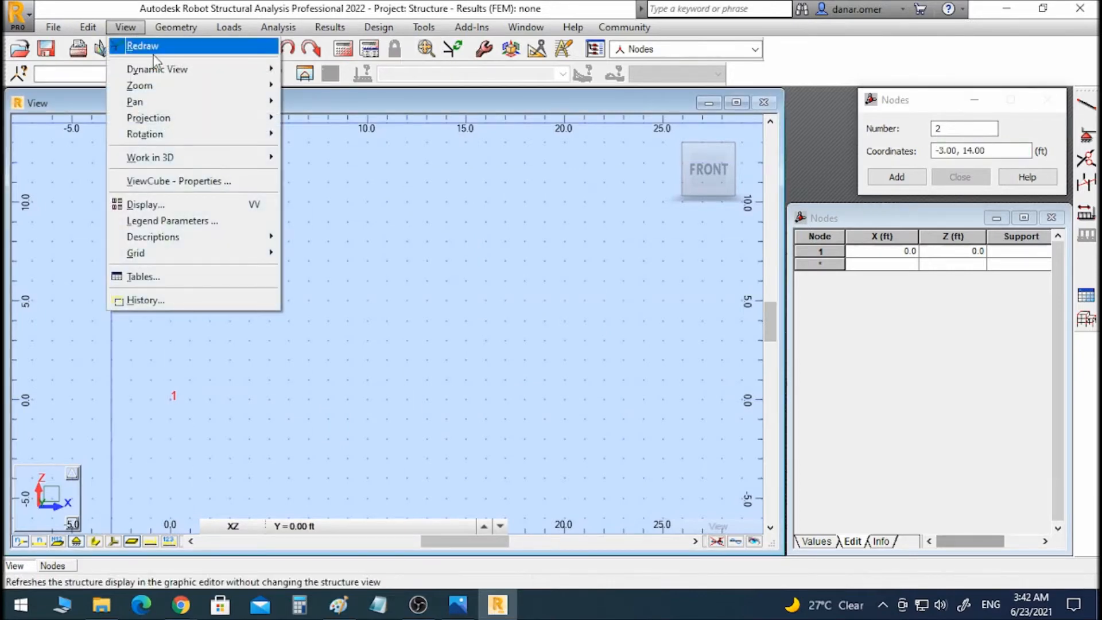
pyautogui.moveTo(170, 92)
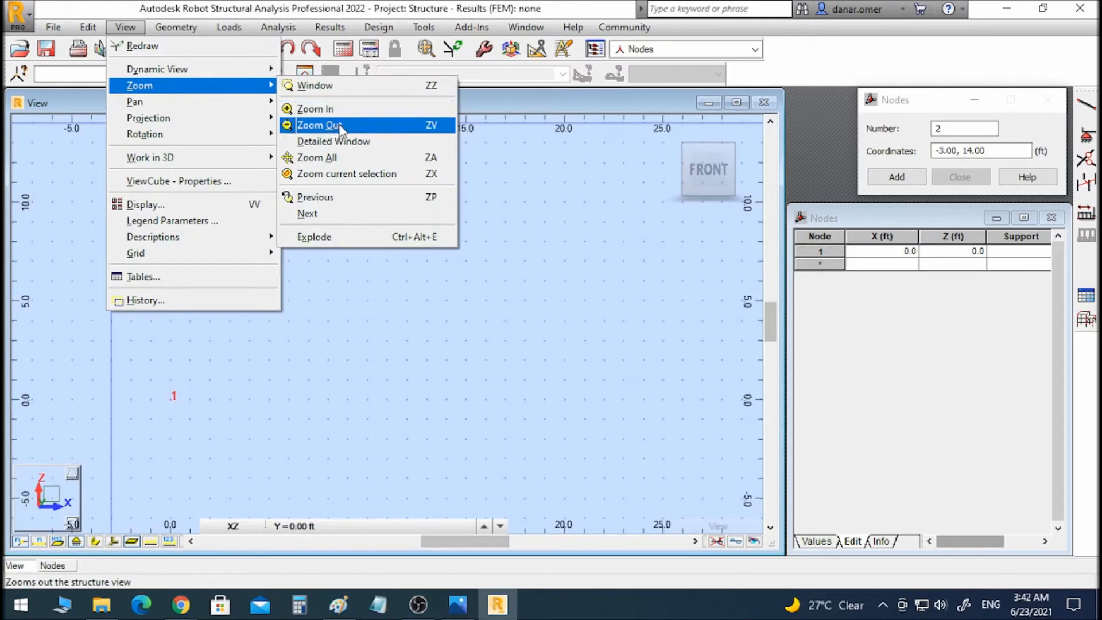
pyautogui.click(855, 47)
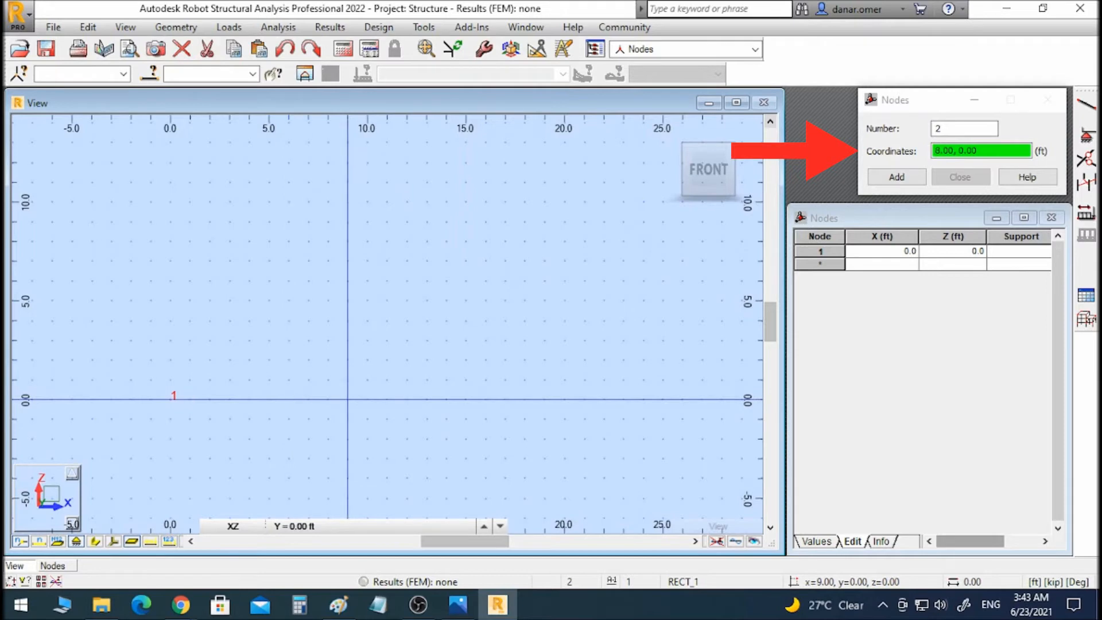
pyautogui.click(975, 154)
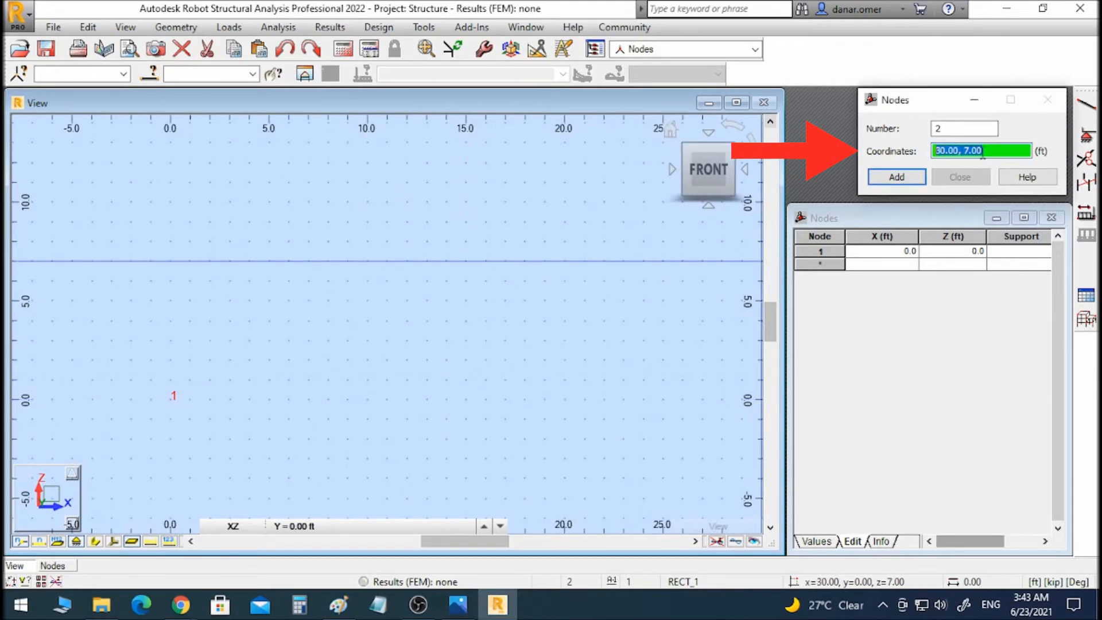
pyautogui.click(994, 152)
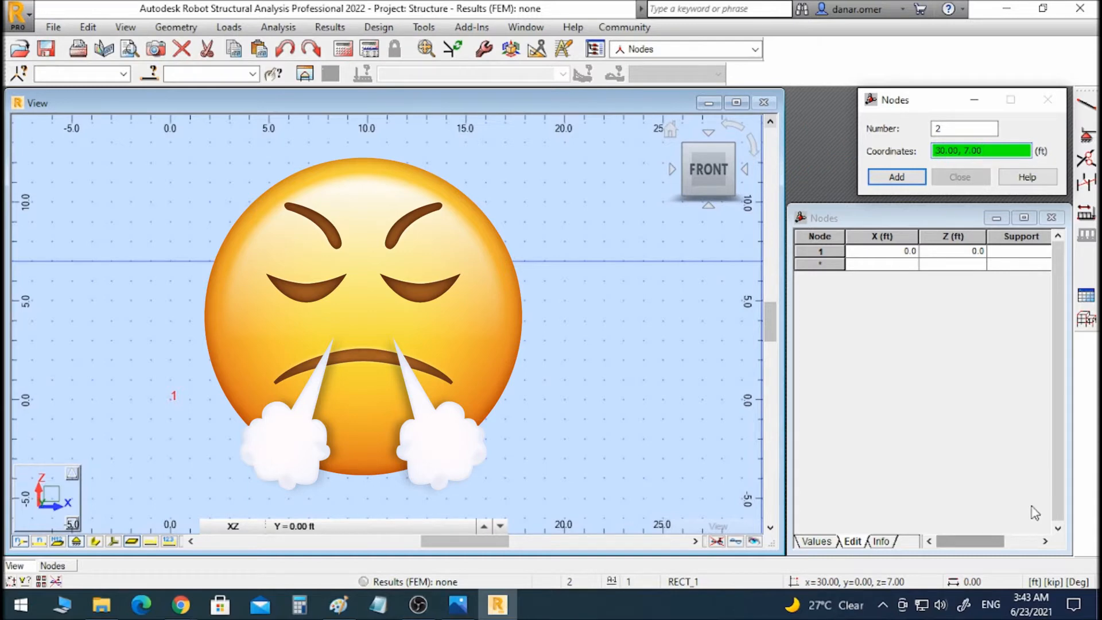
# - Change all units in the job preferences to metric and apply the change
pyautogui.click(1055, 580)
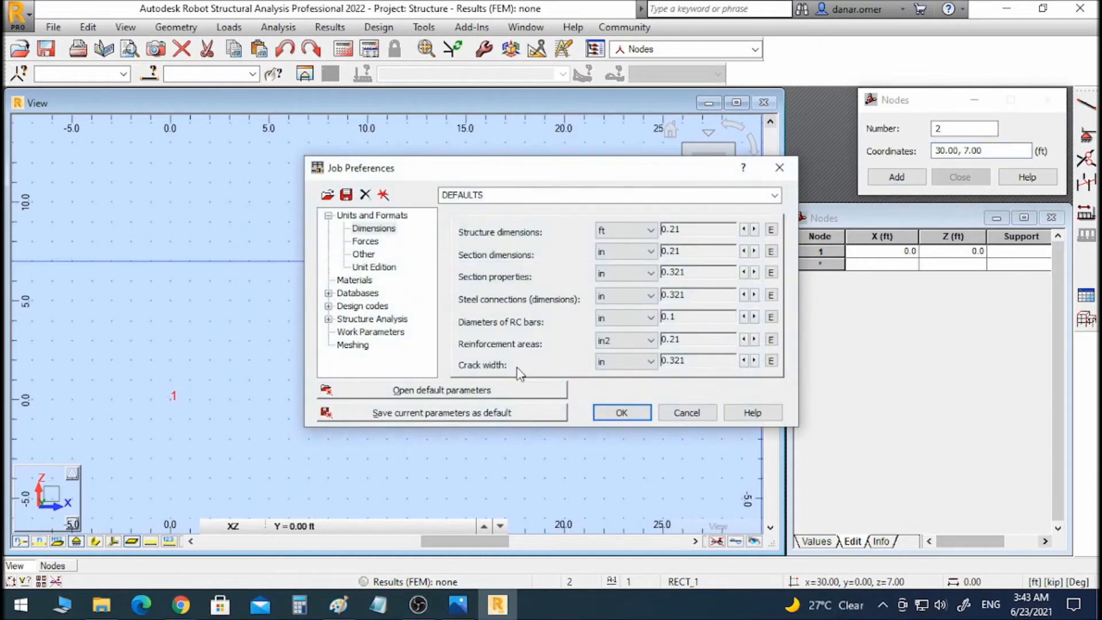
pyautogui.click(371, 215)
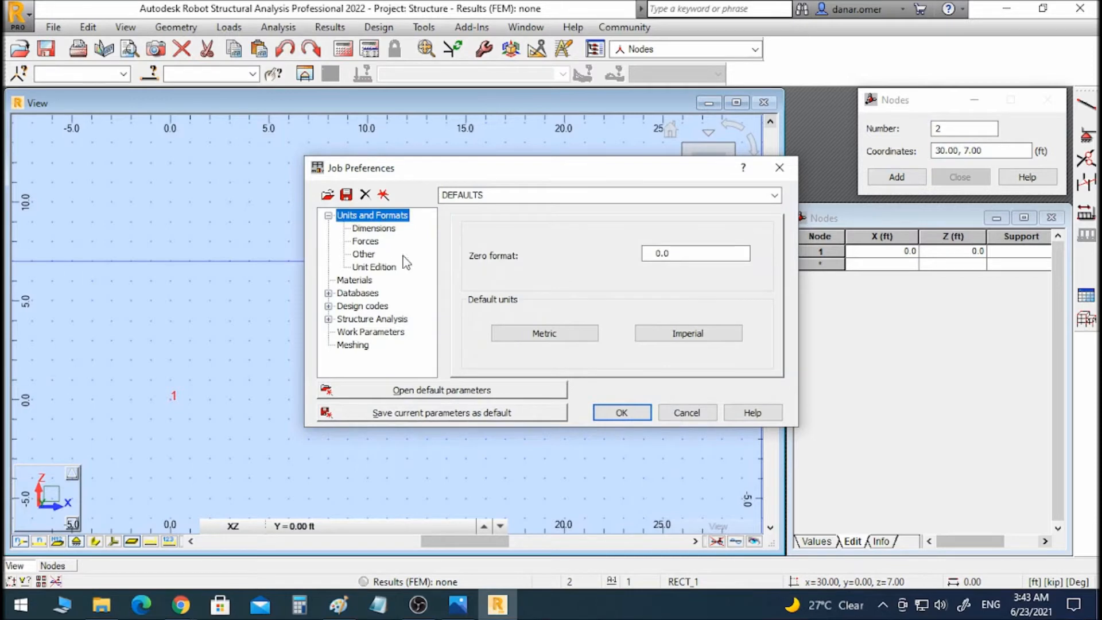
pyautogui.click(534, 339)
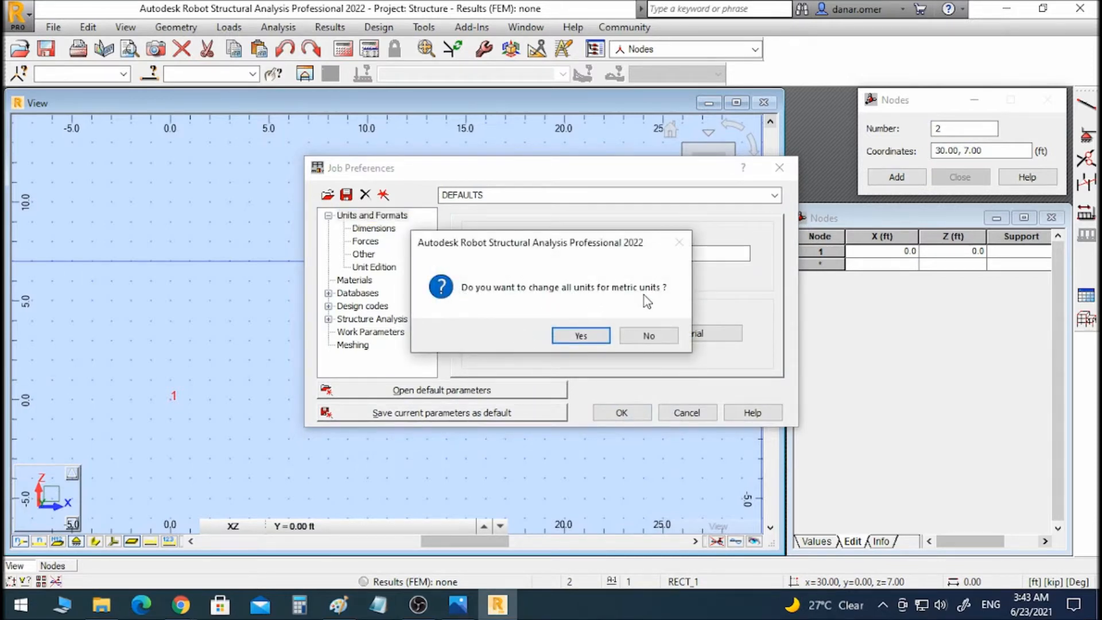
pyautogui.click(591, 337)
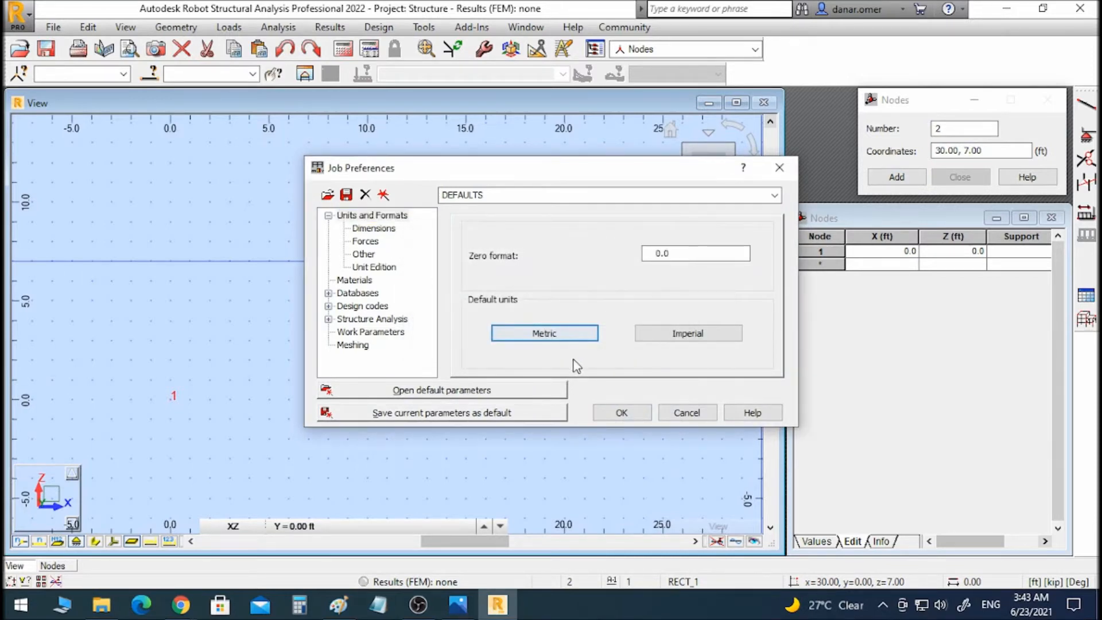
pyautogui.click(623, 412)
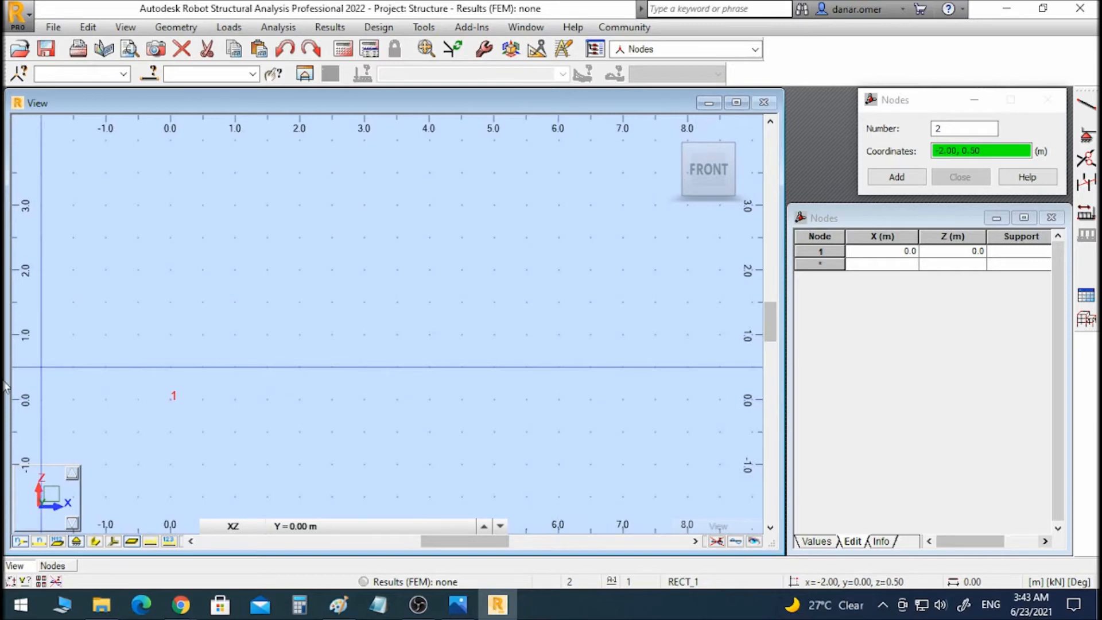
# - Place the second node at 6.00, 0.00 m and switch the workspace back to the Start layout
pyautogui.click(558, 399)
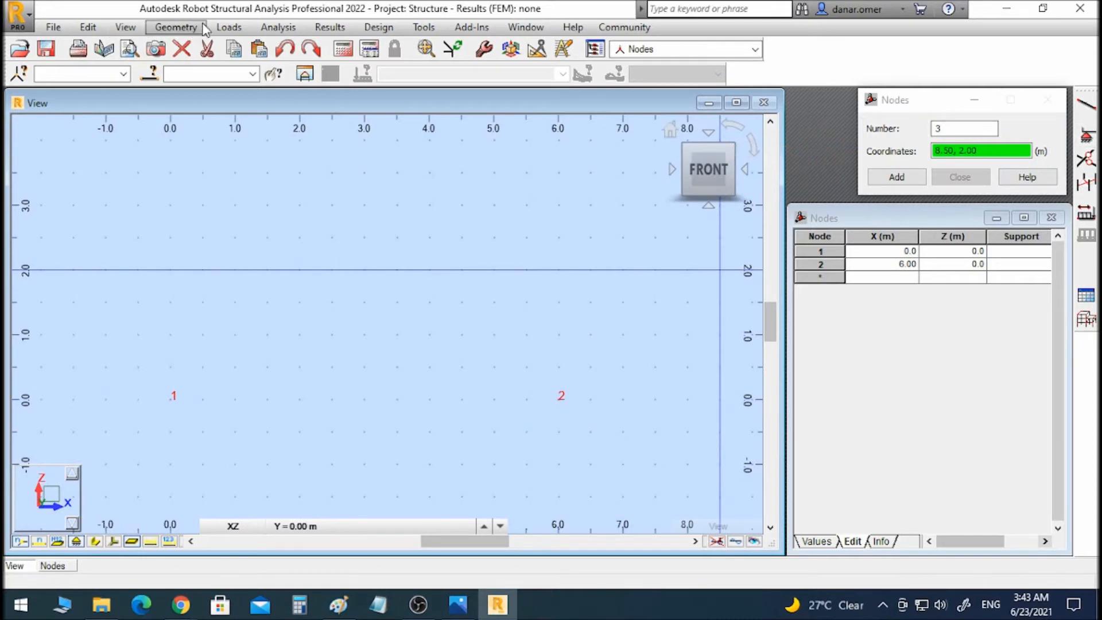
pyautogui.click(755, 50)
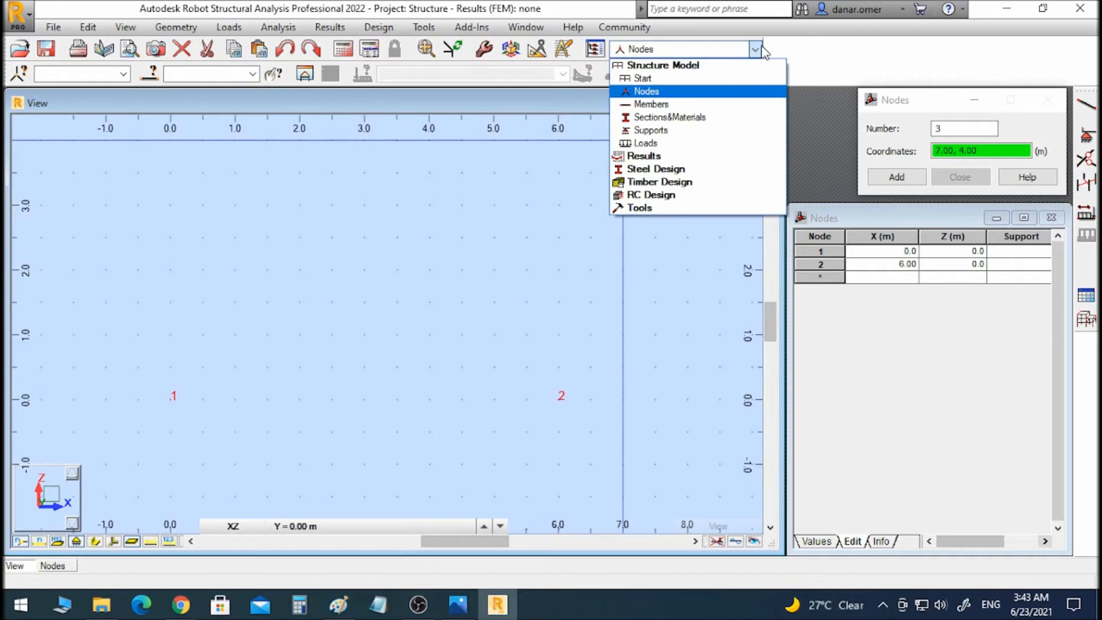
pyautogui.click(657, 79)
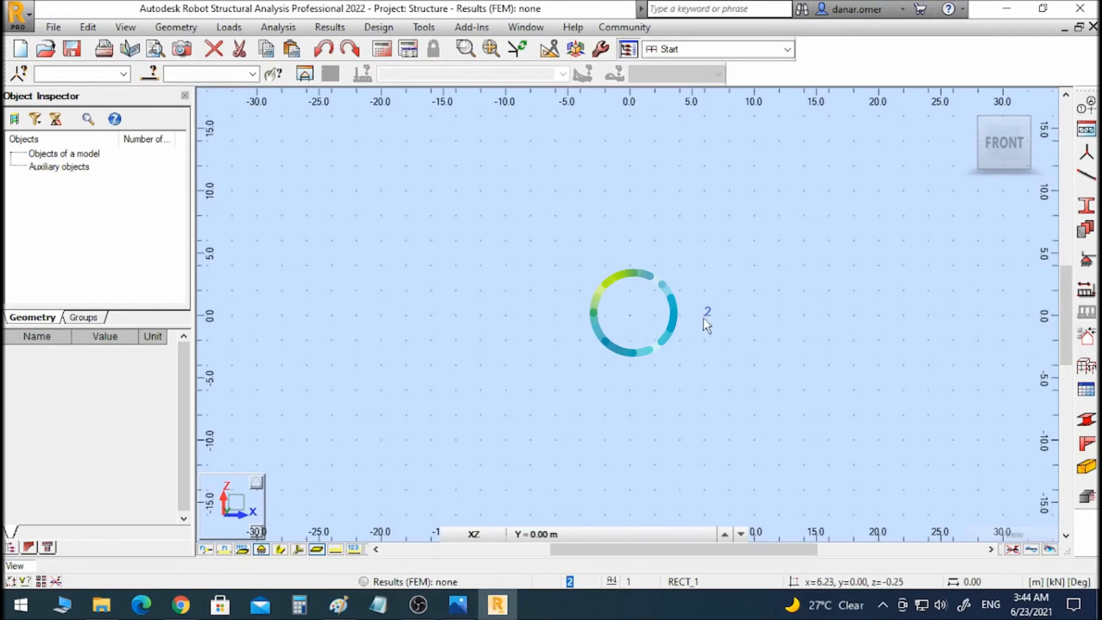
pyautogui.scroll(3, 668, 316)
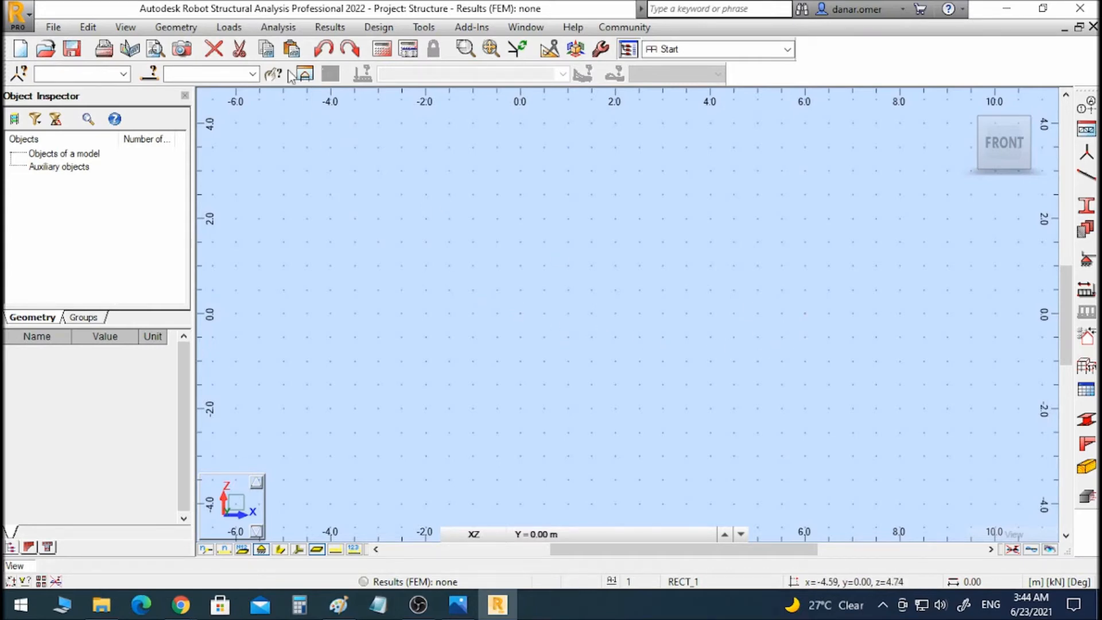
pyautogui.click(175, 27)
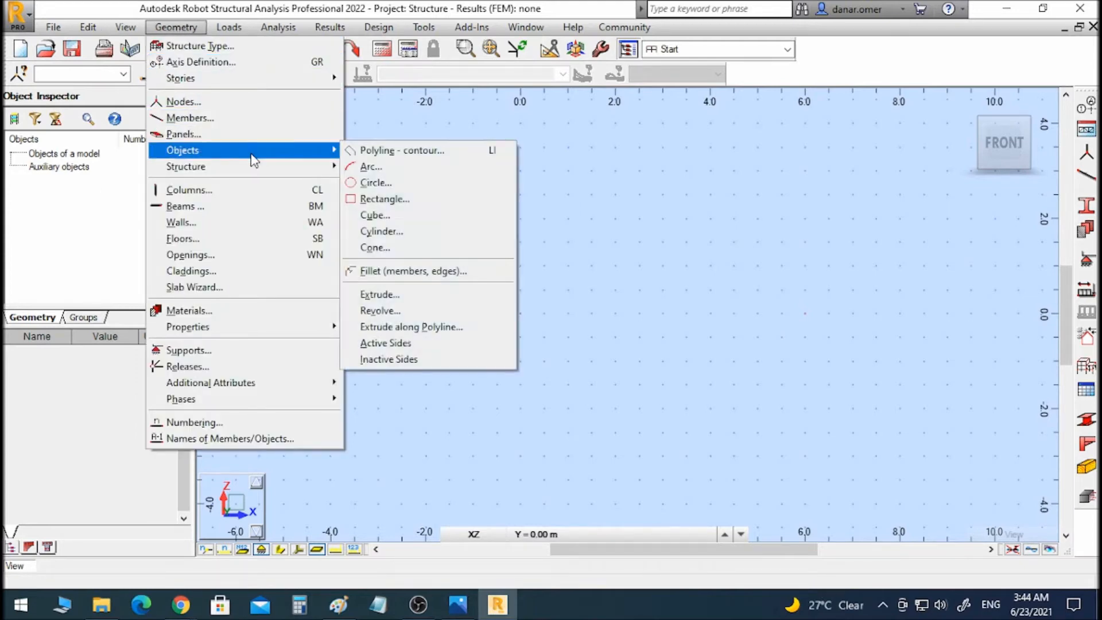
pyautogui.moveTo(208, 153)
pyautogui.click(1025, 69)
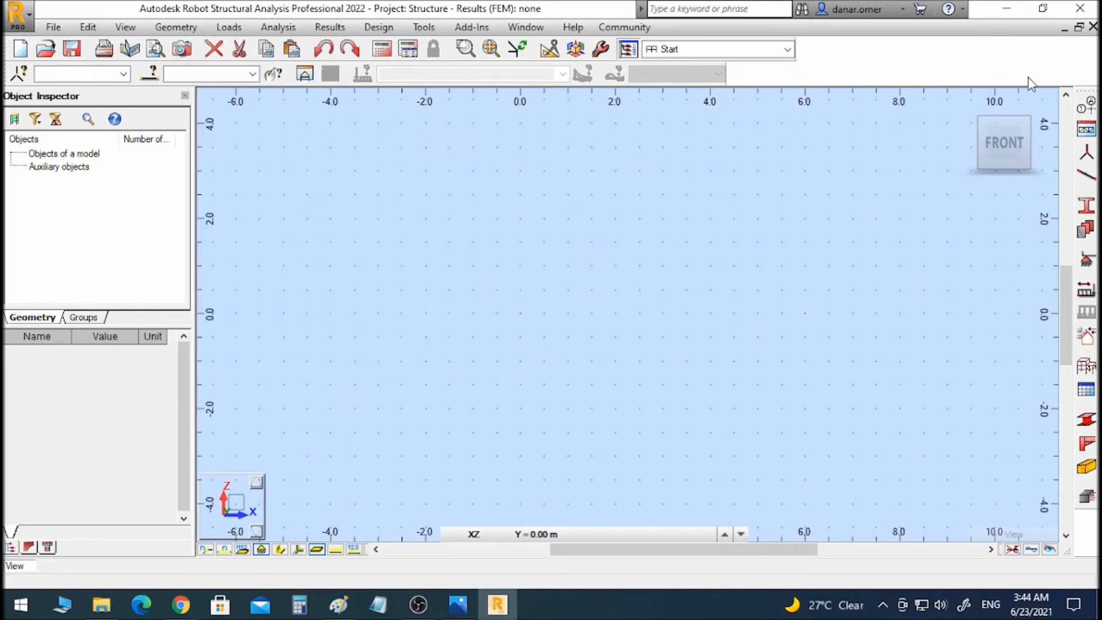
# - Create a simple member with section RECT_1 from 0.00, 0.00 to 6.00, 0.00 m and close member definition
pyautogui.click(1082, 182)
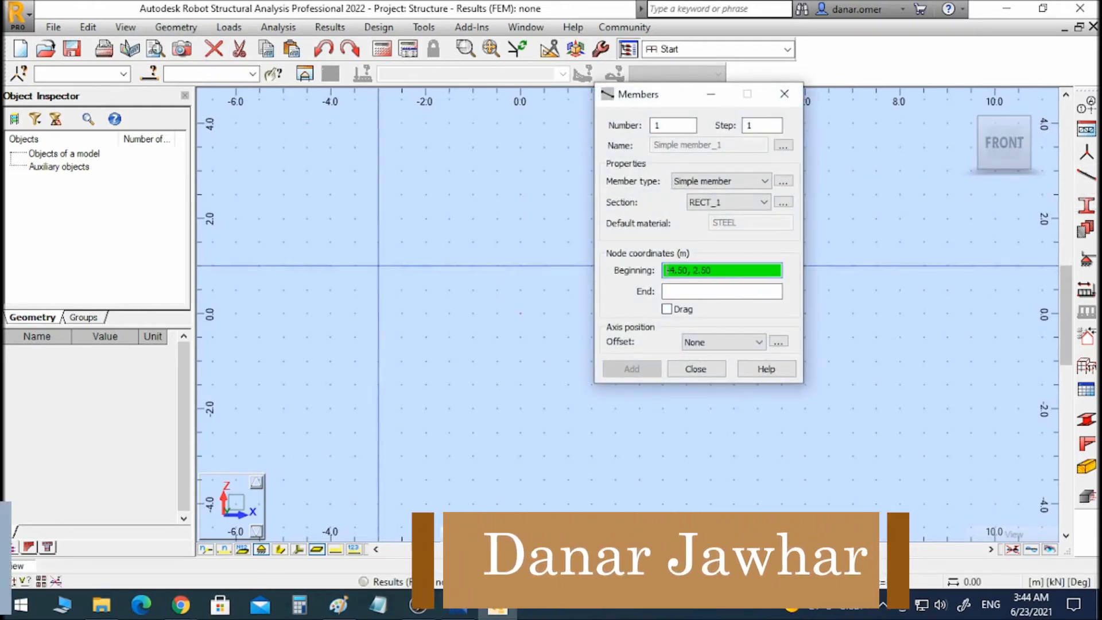
pyautogui.click(176, 27)
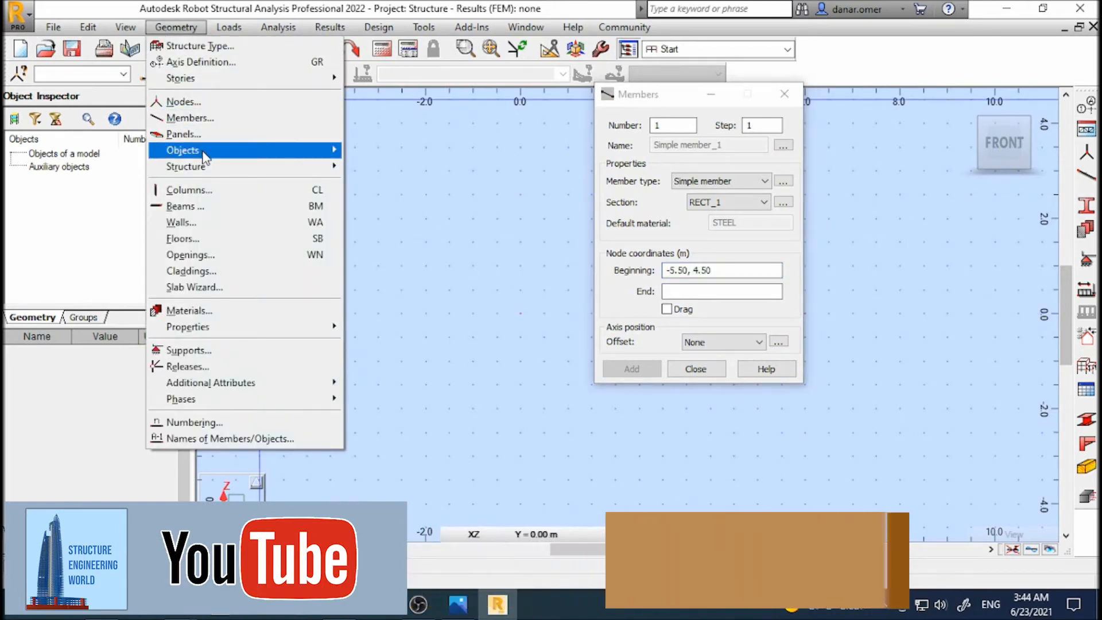
pyautogui.moveTo(189, 150)
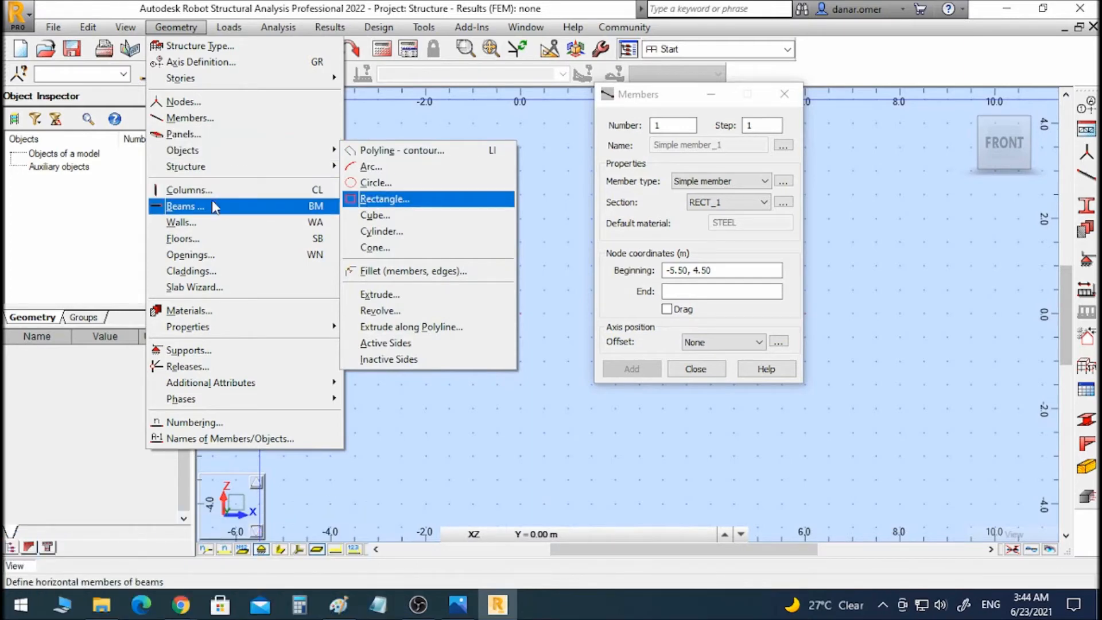
pyautogui.click(194, 25)
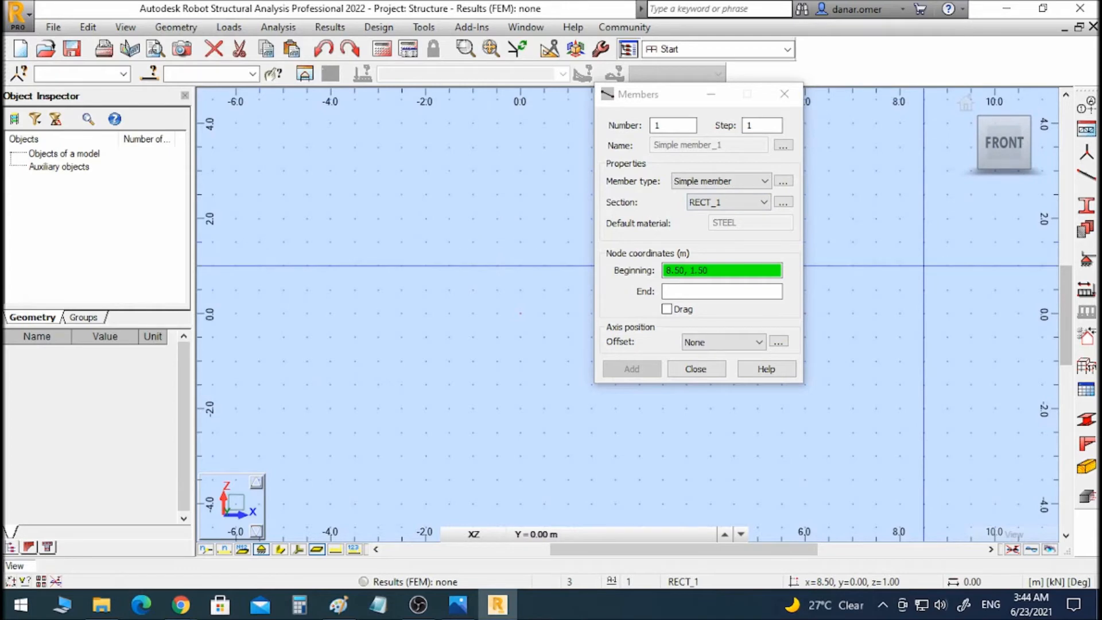
pyautogui.moveTo(670, 105); pyautogui.dragTo(287, 178)
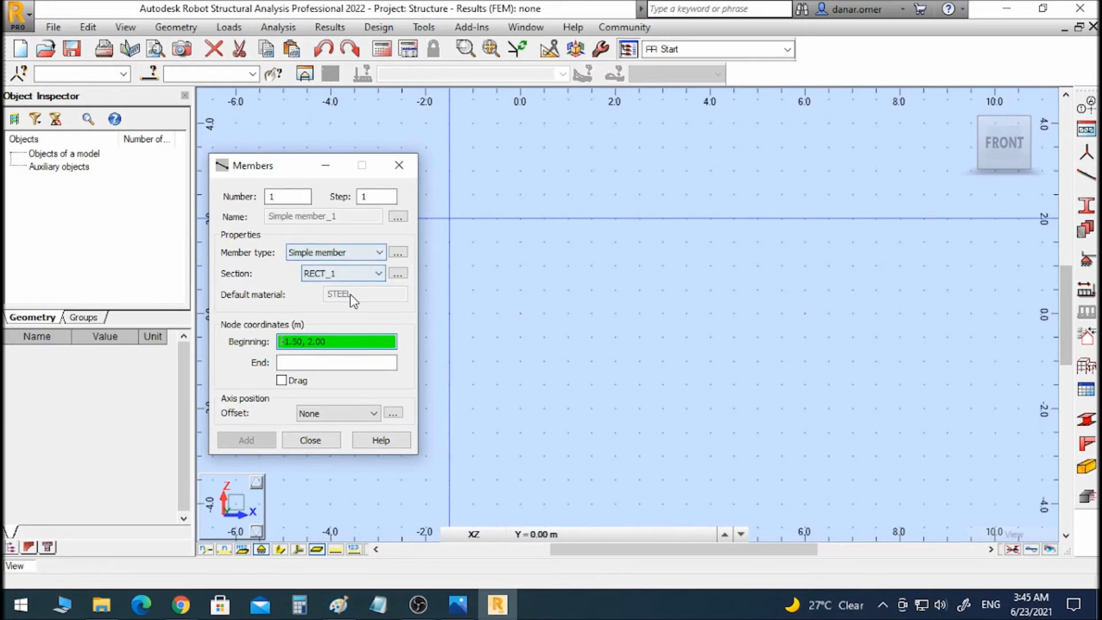
pyautogui.click(373, 276)
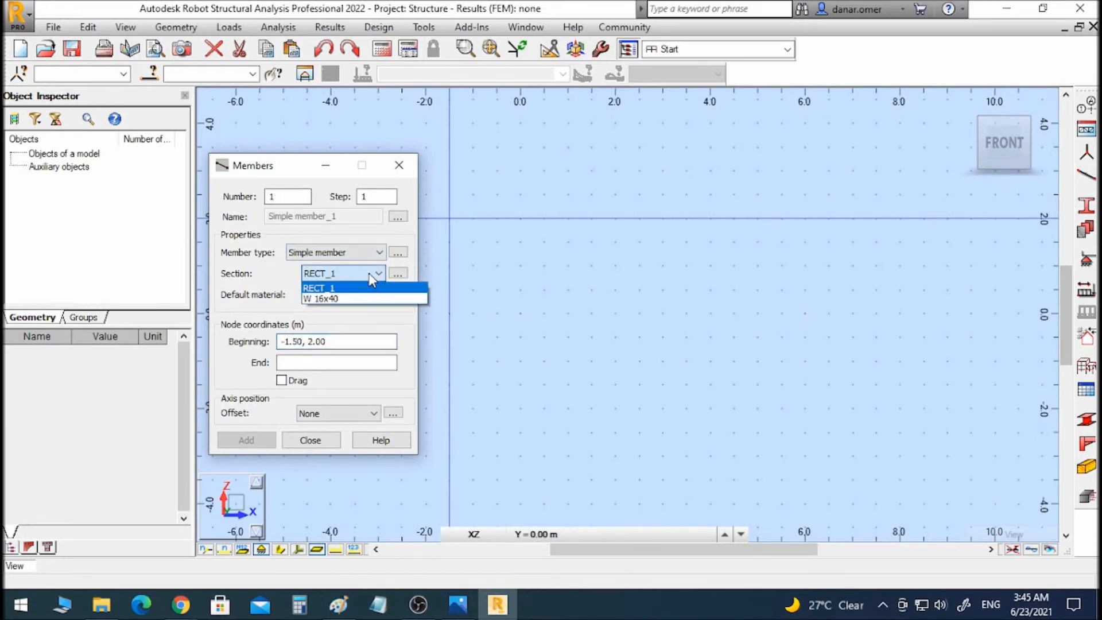
pyautogui.click(371, 275)
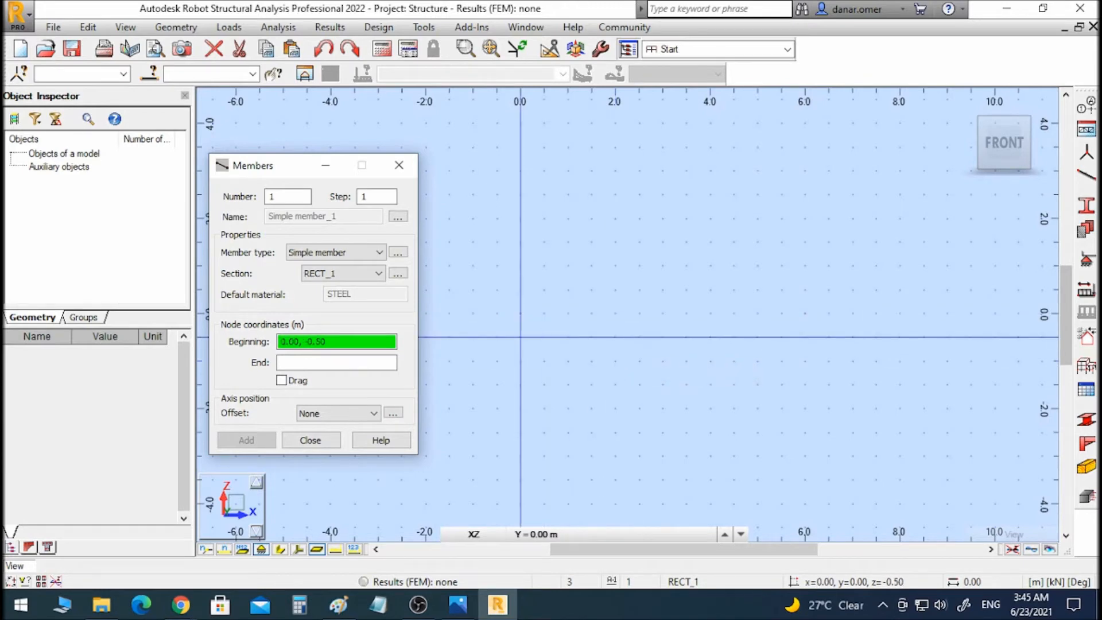
pyautogui.scroll(2, 568, 339)
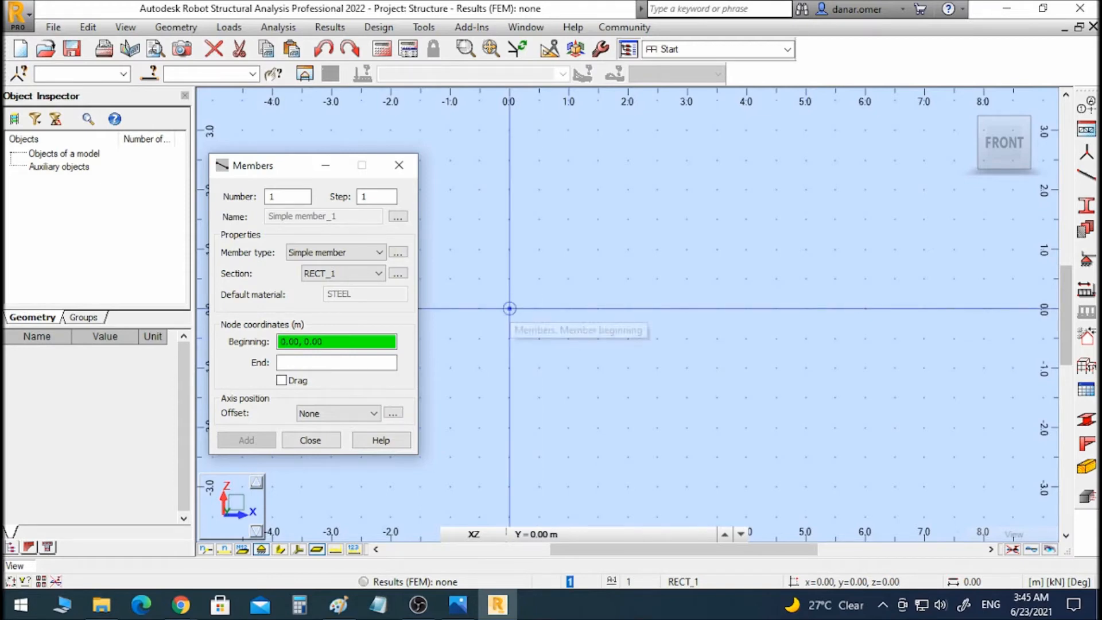
pyautogui.click(509, 308)
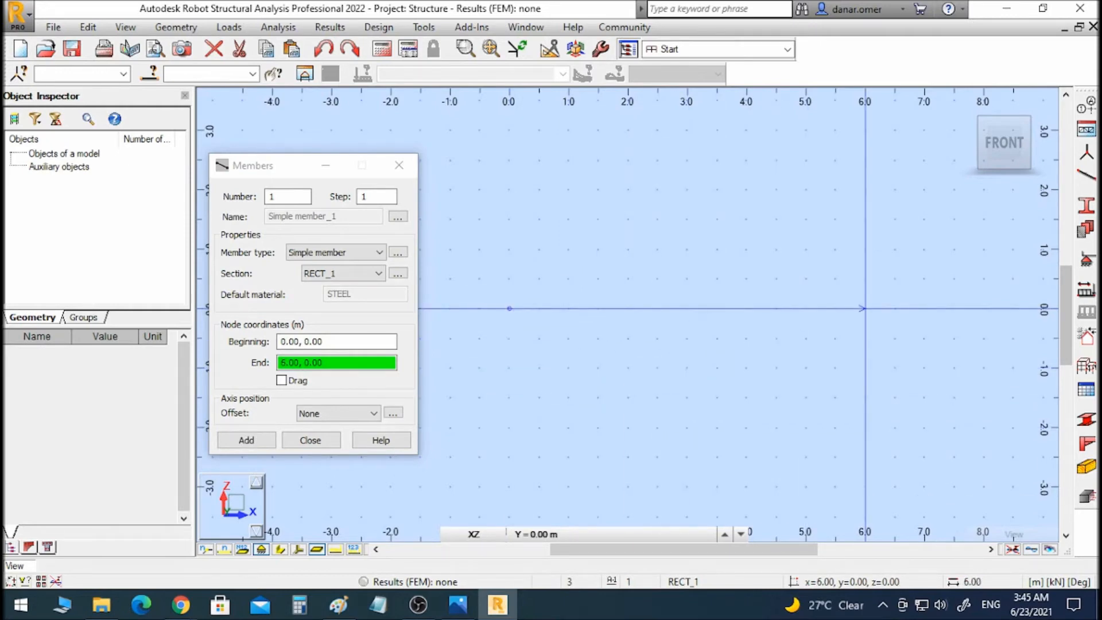
pyautogui.click(865, 308)
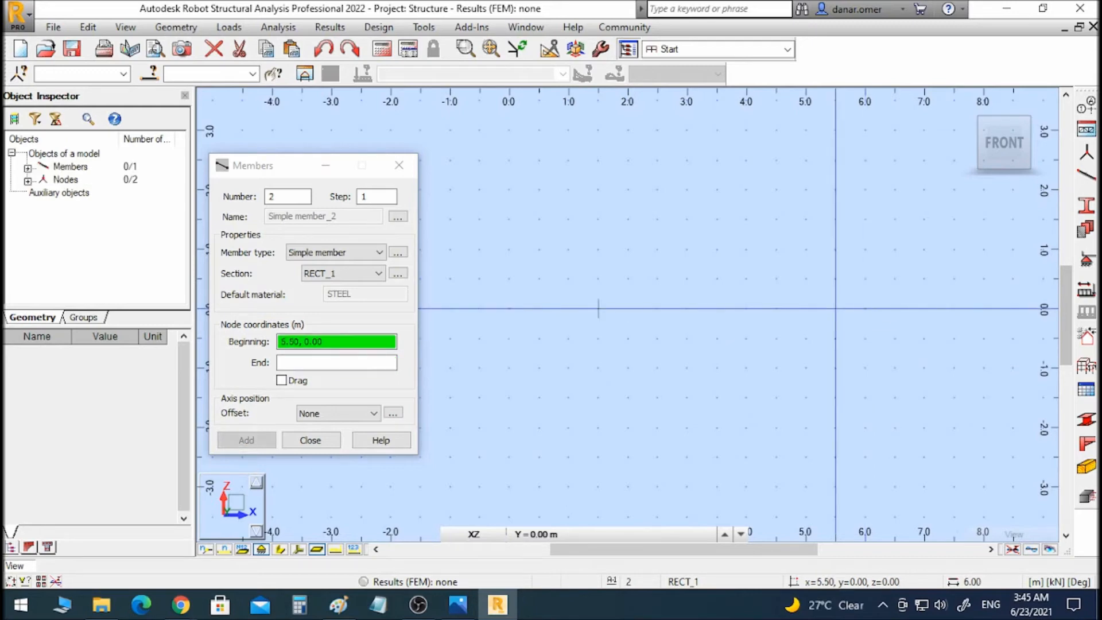
pyautogui.click(306, 442)
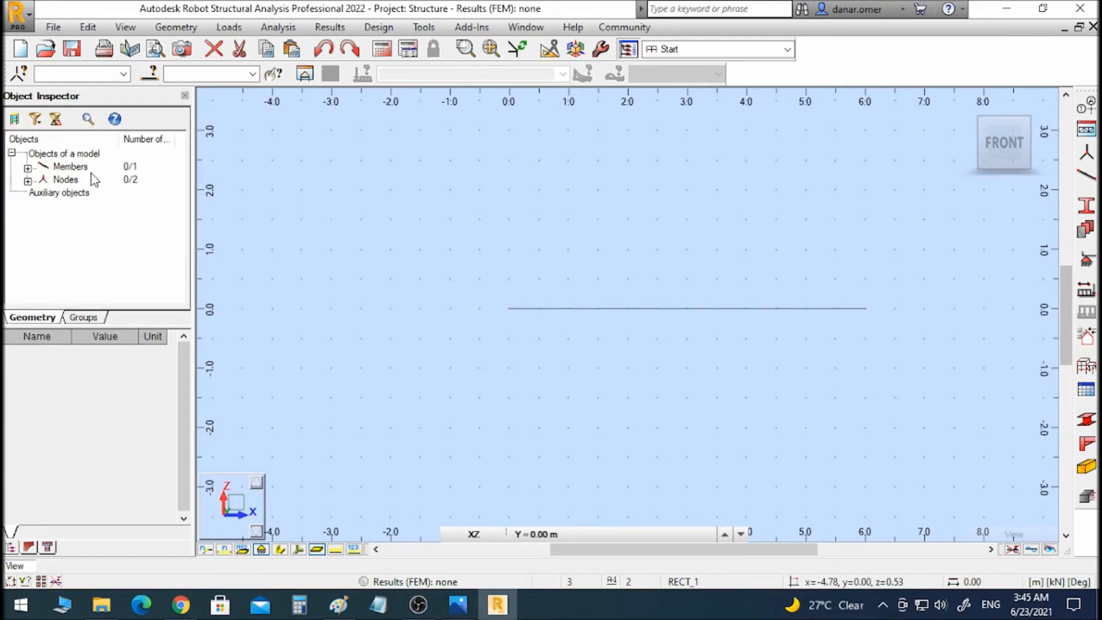
# - Expand the model's nodes and members, and select node 1, node 2 and member 1 in turn to examine their properties
pyautogui.click(25, 181)
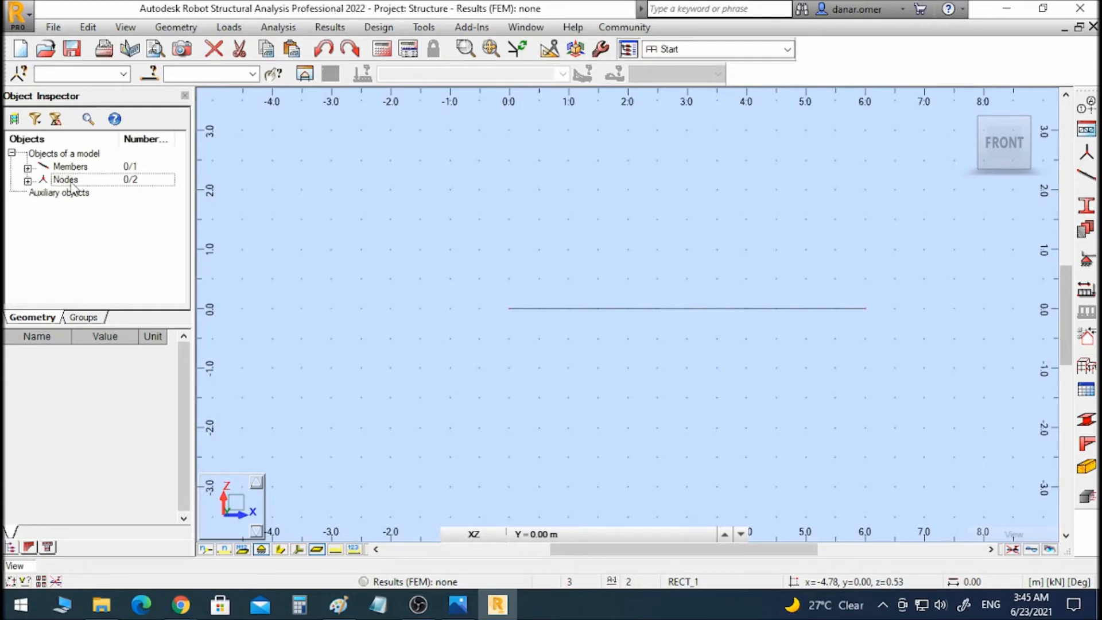
pyautogui.click(28, 181)
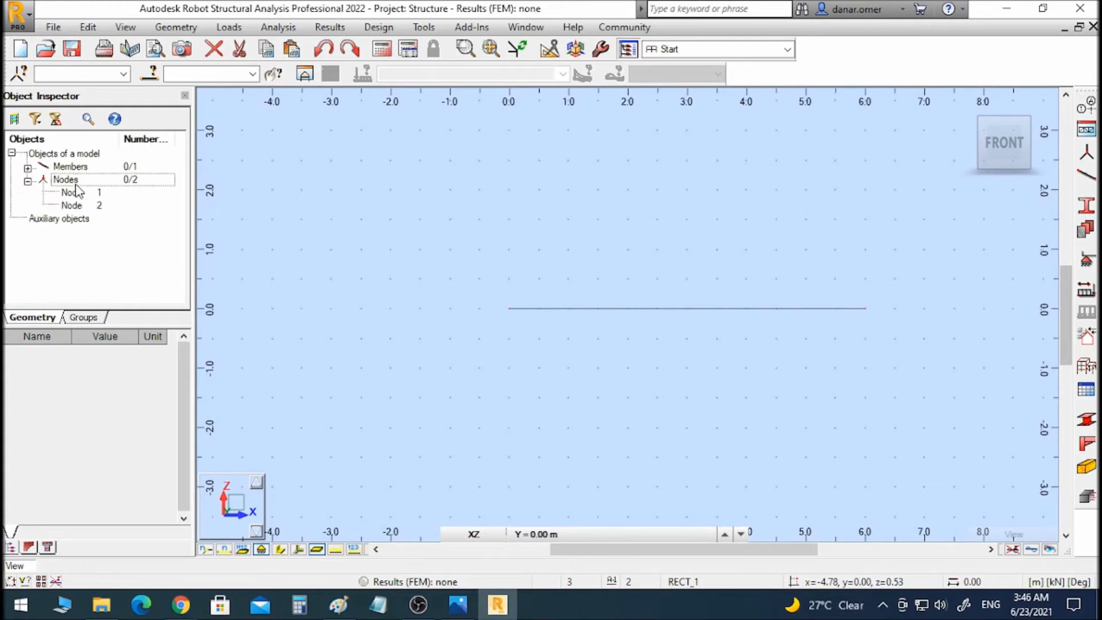
pyautogui.click(79, 193)
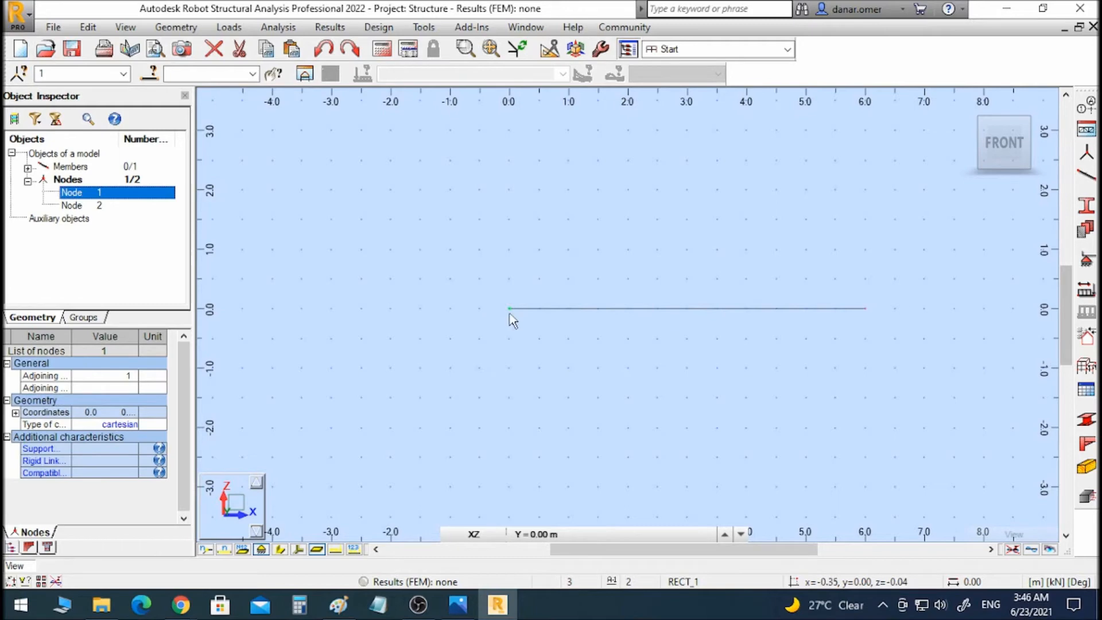
pyautogui.click(95, 205)
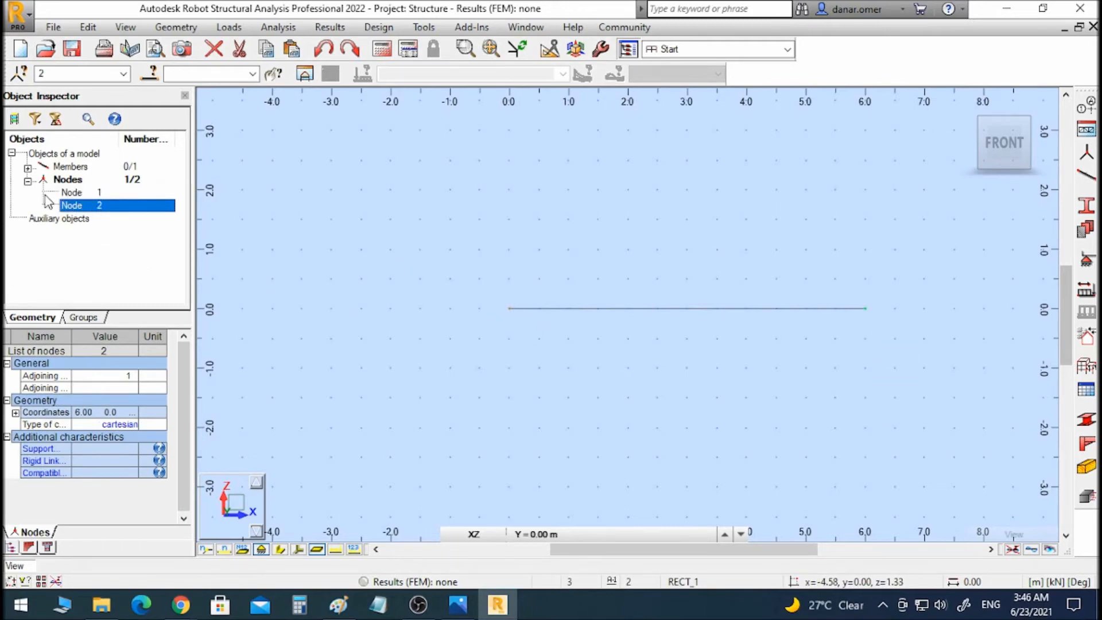
pyautogui.click(27, 167)
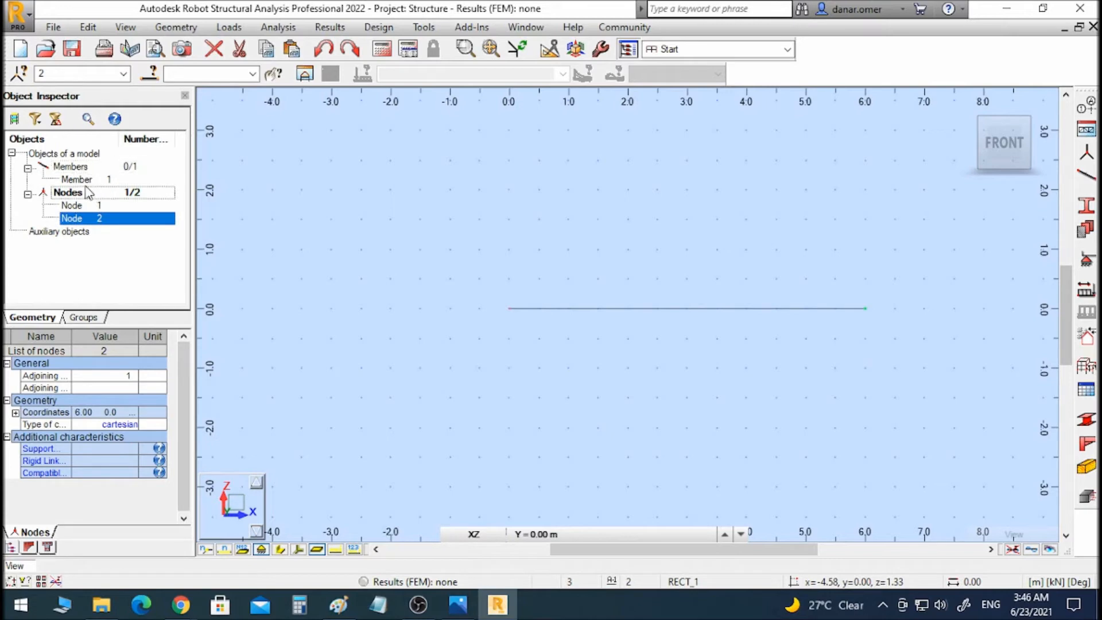
pyautogui.click(83, 180)
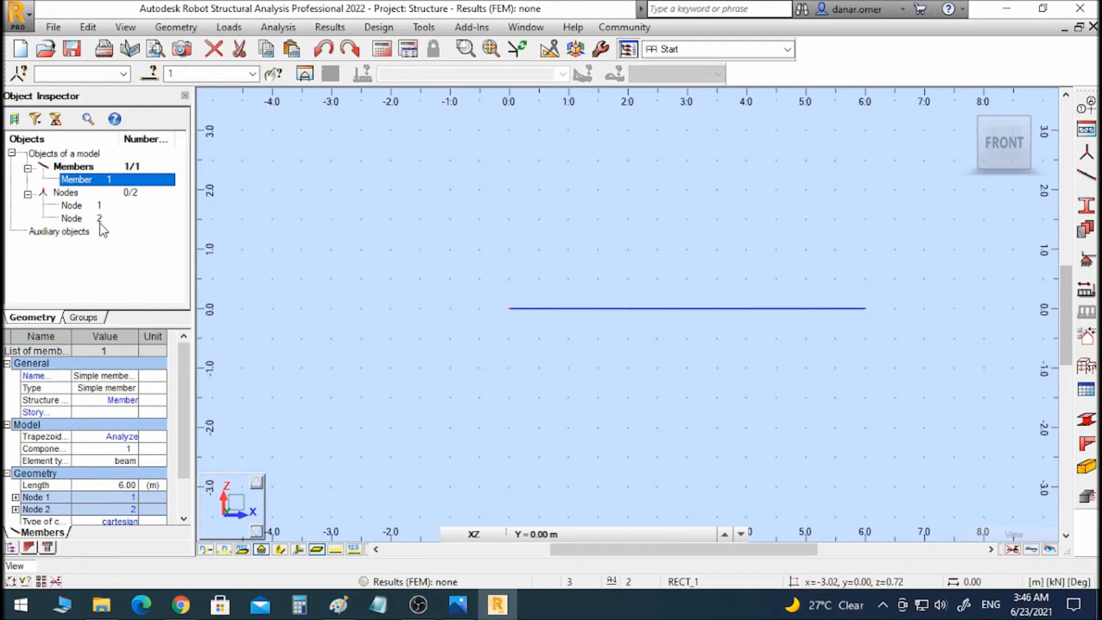
# - Switch the workspace to the Supports layout and check the SSB PL.png sketch in Photos for the support types, returning to the Robot model
pyautogui.click(787, 50)
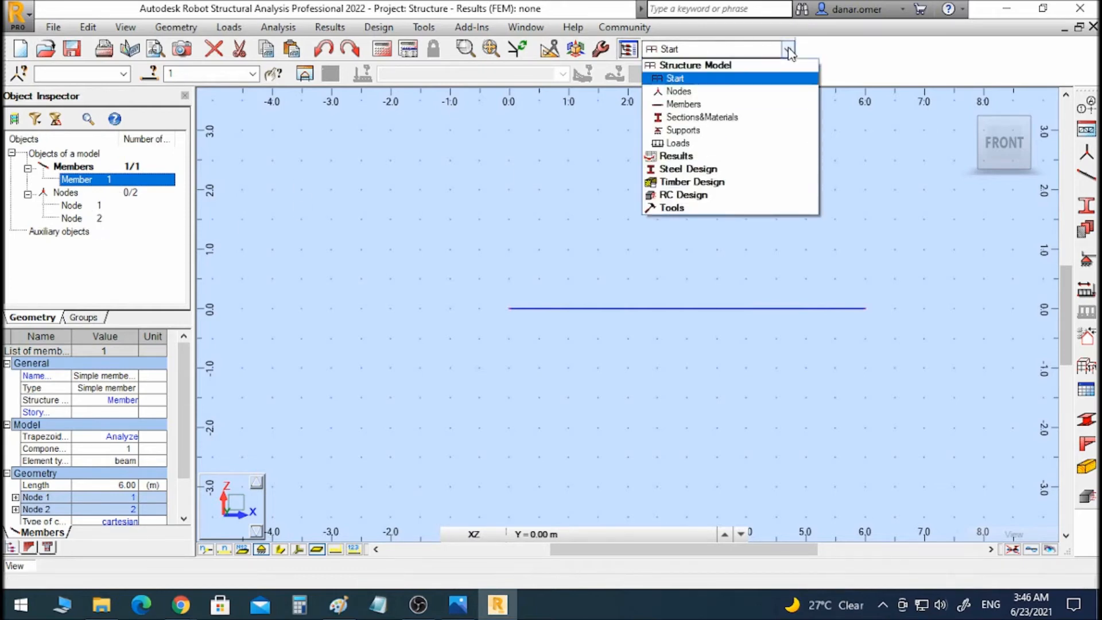
pyautogui.click(683, 130)
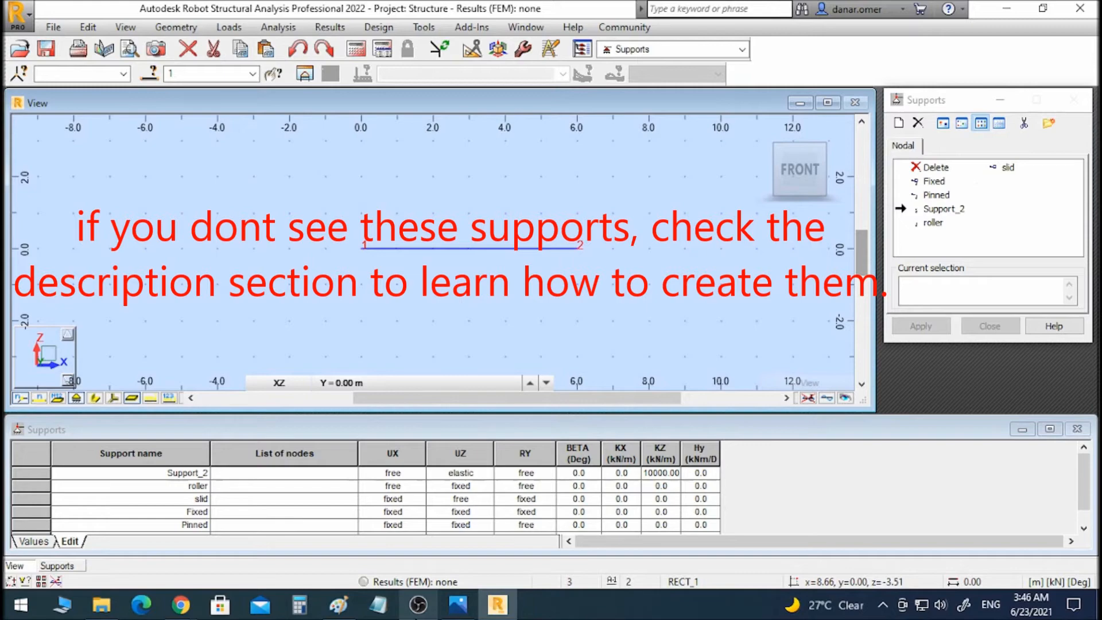
pyautogui.click(454, 612)
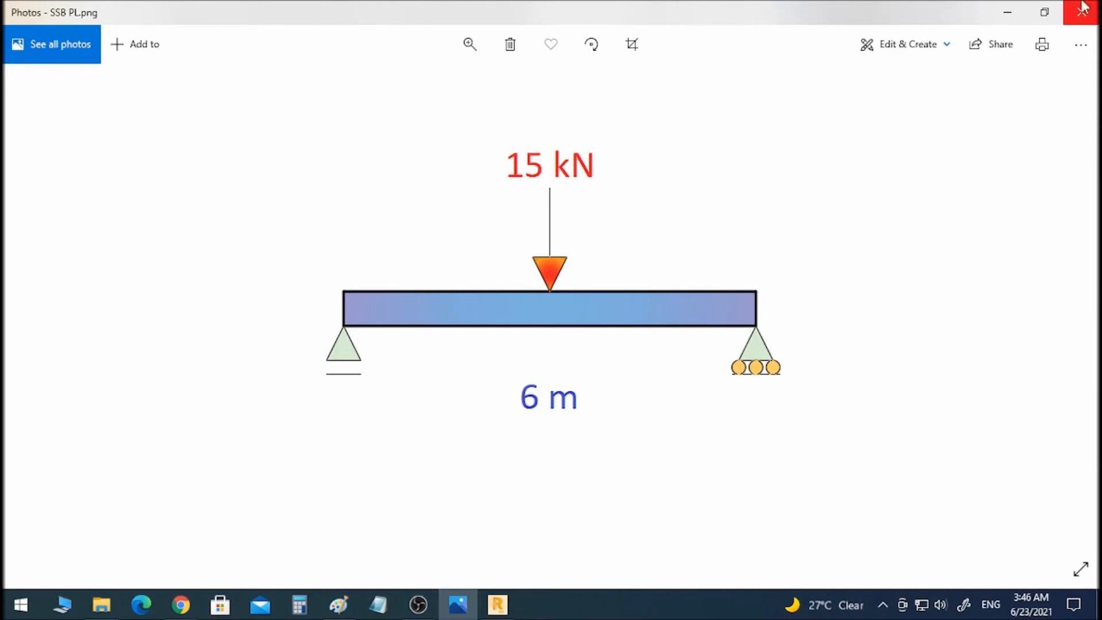
pyautogui.click(1007, 12)
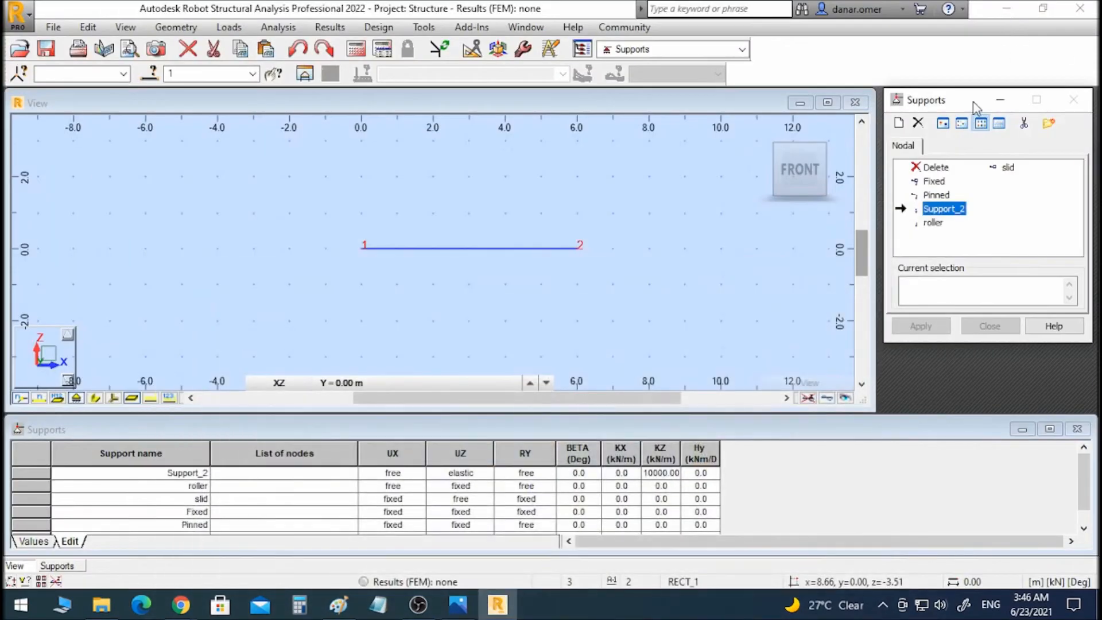
# - Assign a Pinned support to node 1 and a roller support to node 2 of the beam
pyautogui.click(940, 196)
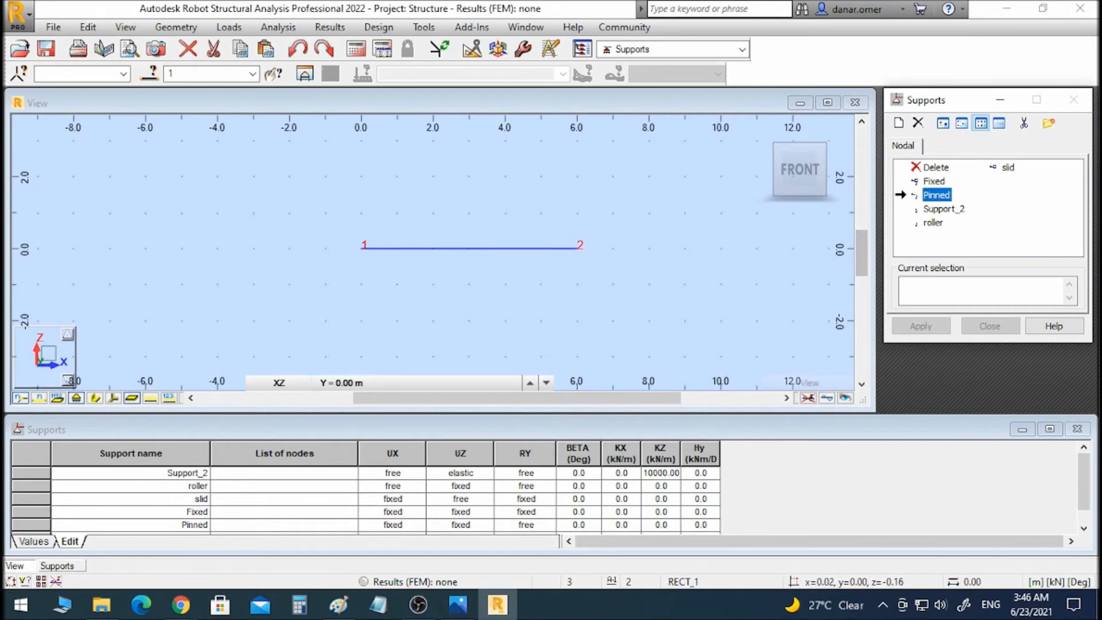
pyautogui.click(361, 248)
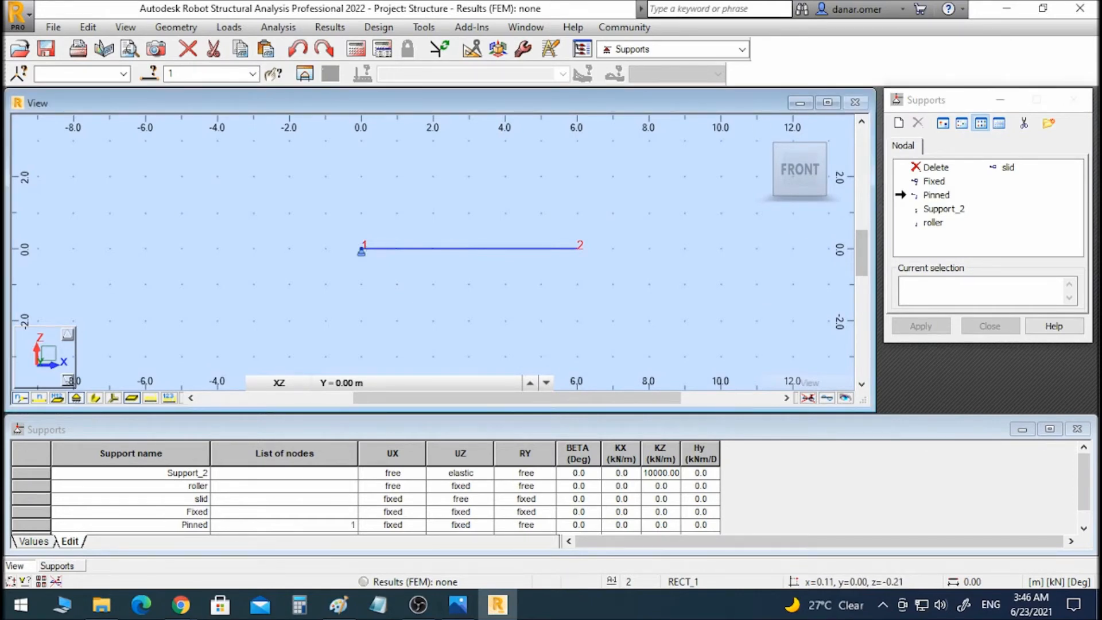
pyautogui.click(937, 225)
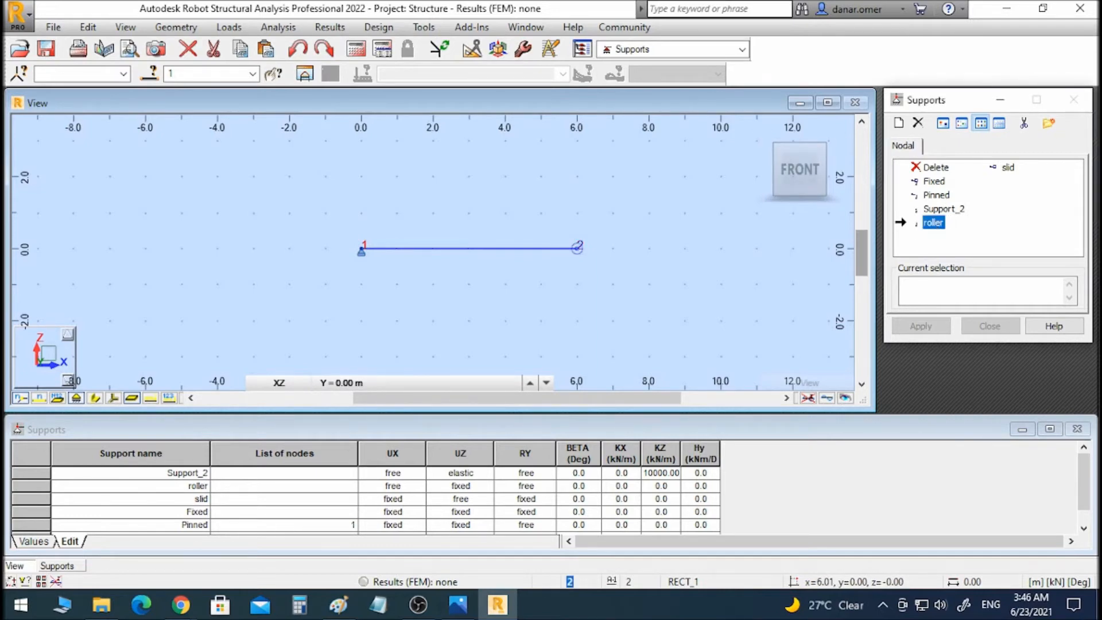
pyautogui.click(577, 248)
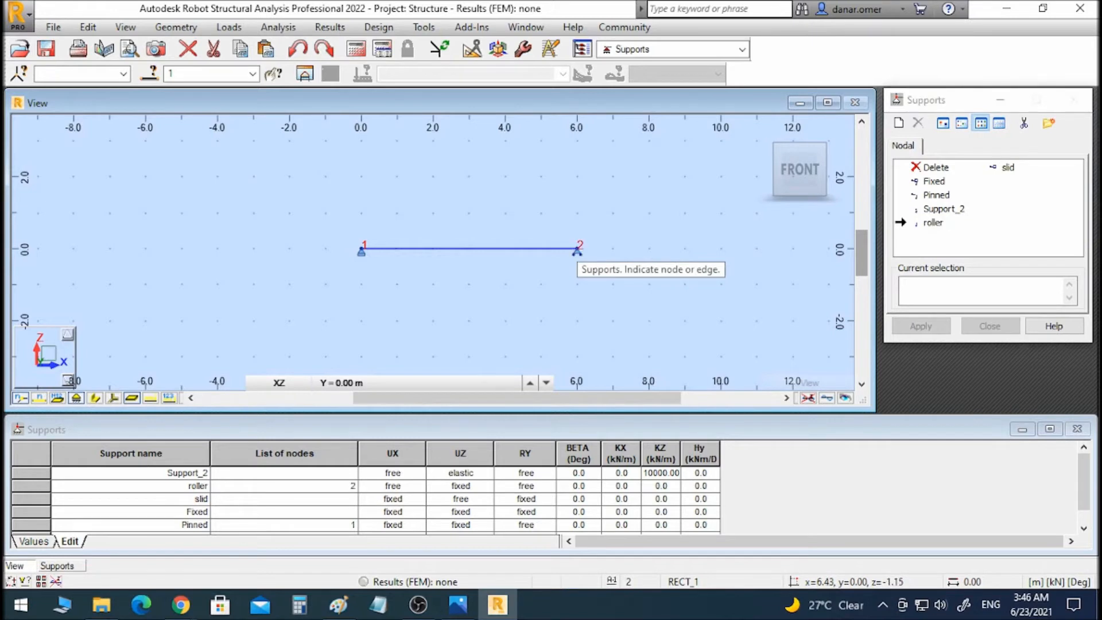
pyautogui.scroll(4, 497, 247)
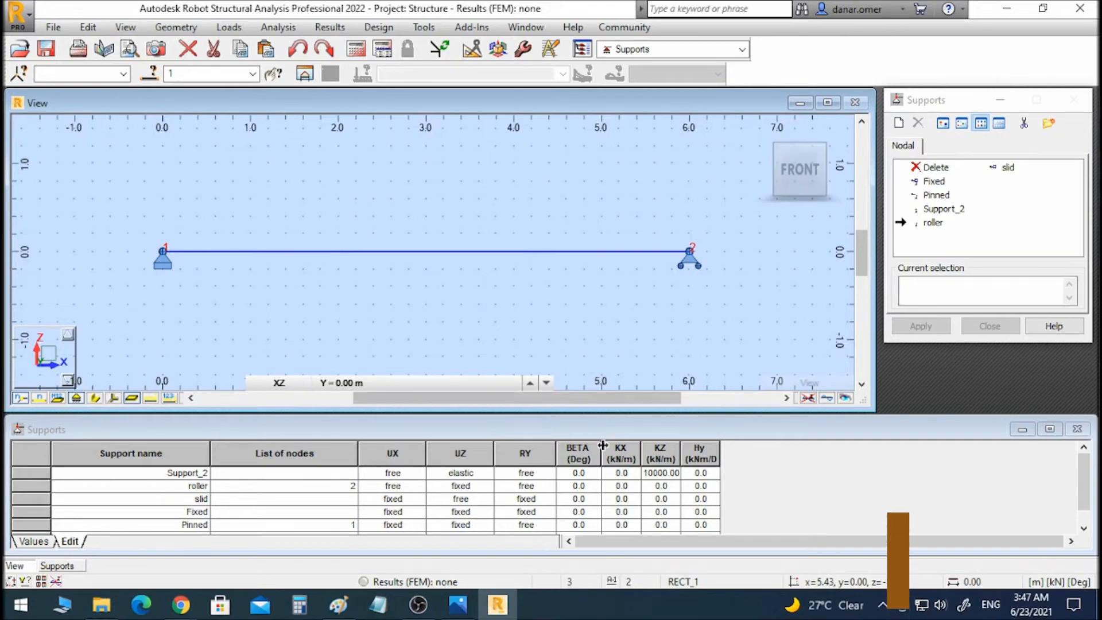
# - Check the beam sketch in Photos for the applied load, and return to Robot to switch the workspace to the Loads layout
pyautogui.click(454, 608)
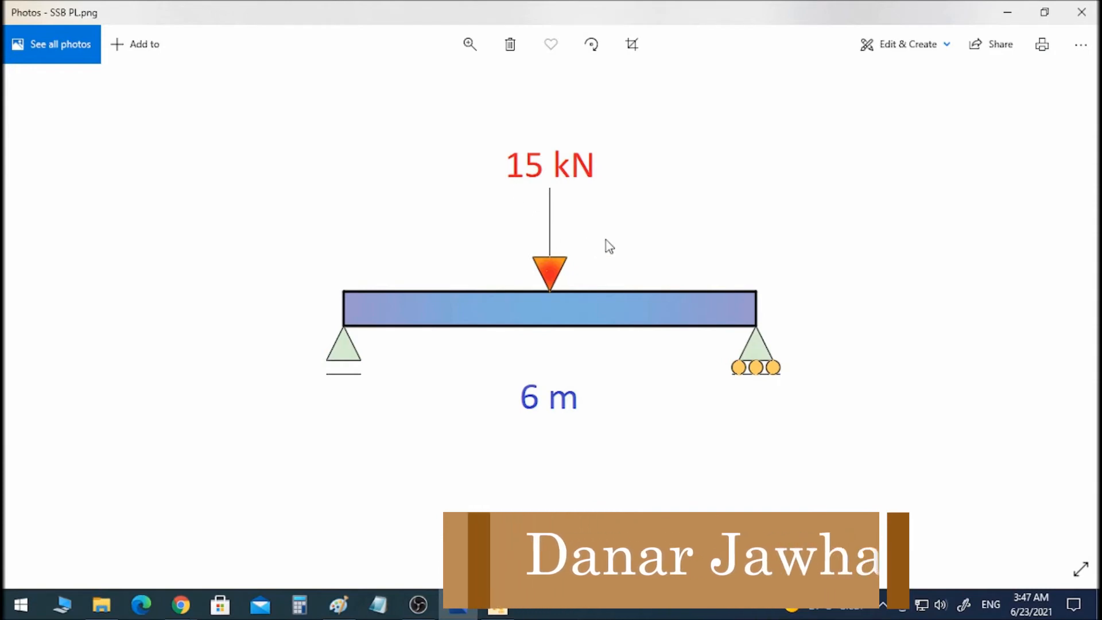
pyautogui.click(1005, 14)
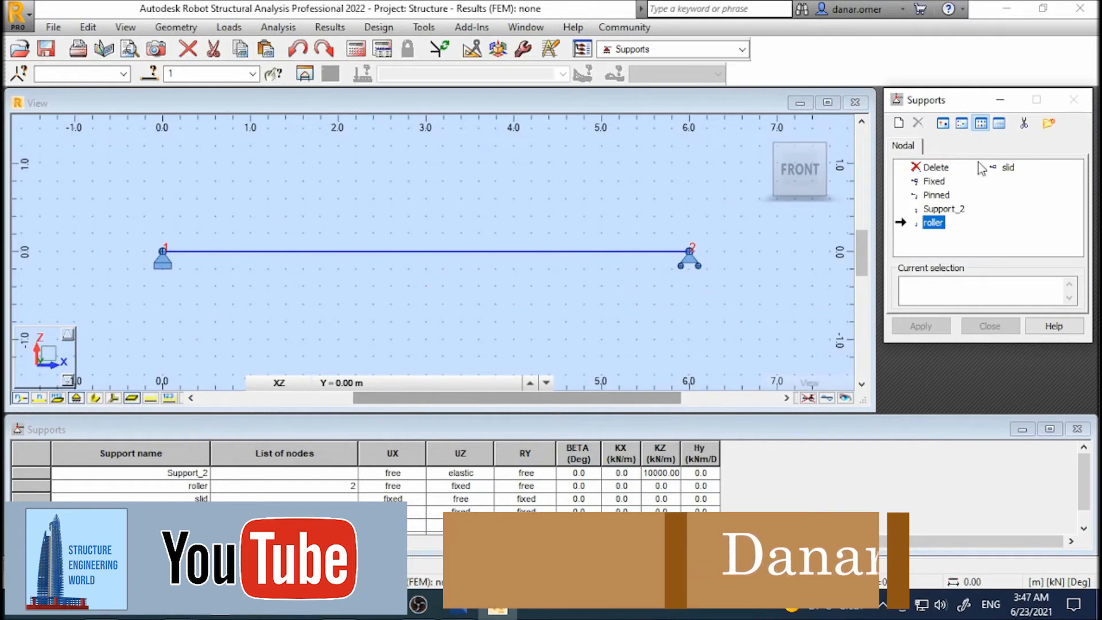
pyautogui.click(742, 49)
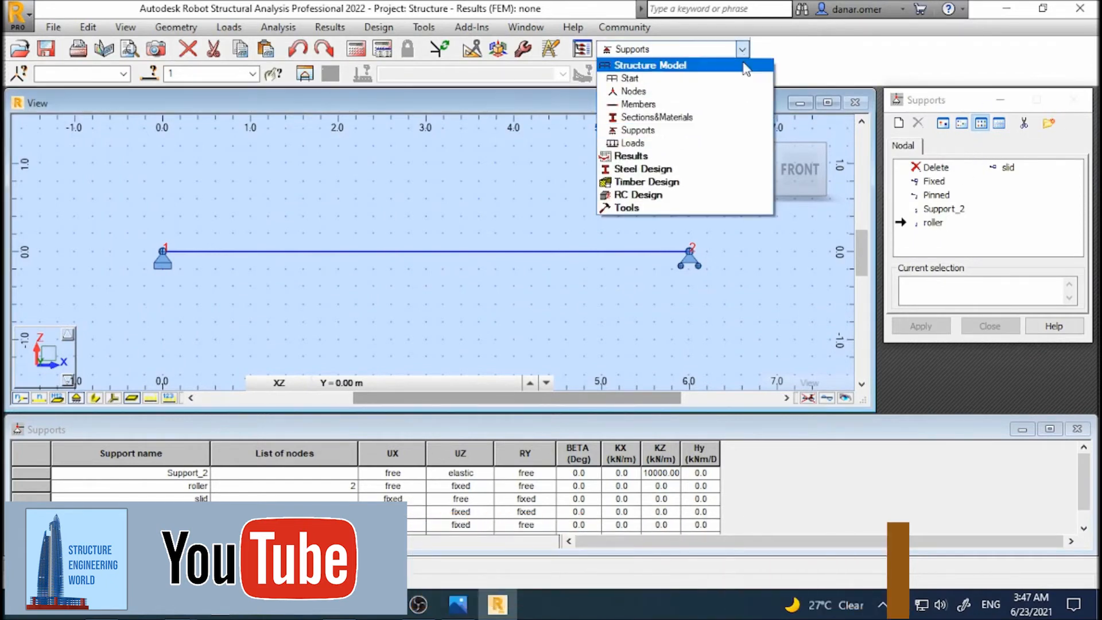
pyautogui.click(633, 146)
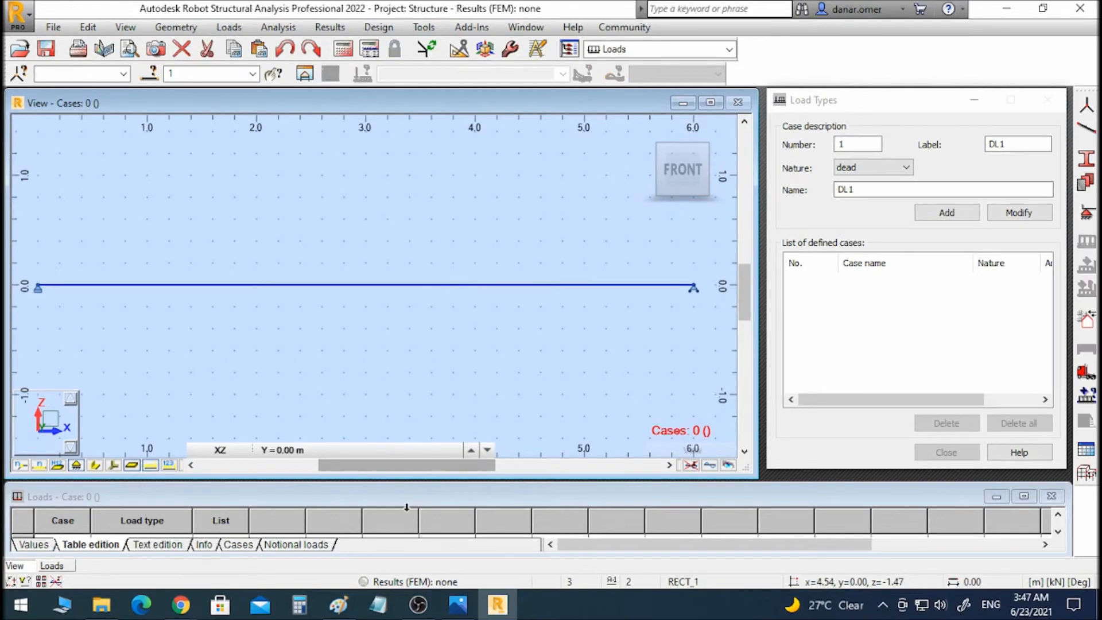
# - Shorten the model view and enlarge the Loads table beneath it to fill the freed space
pyautogui.moveTo(447, 480)
pyautogui.mouseDown()
pyautogui.moveTo(452, 438)
pyautogui.moveTo(459, 477)
pyautogui.mouseUp()
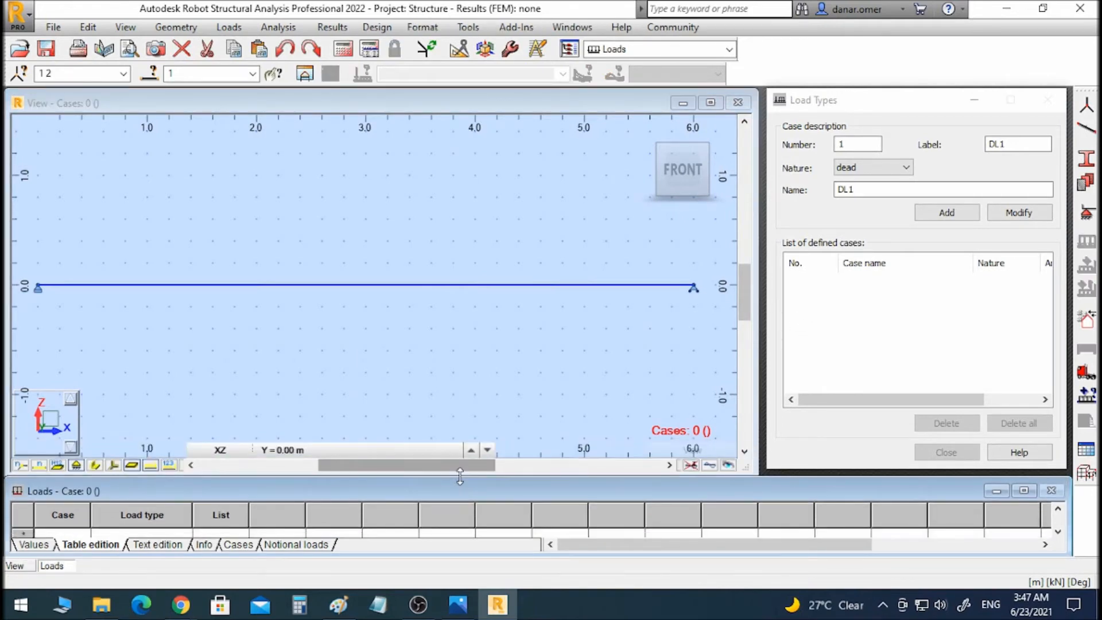
pyautogui.click(531, 457)
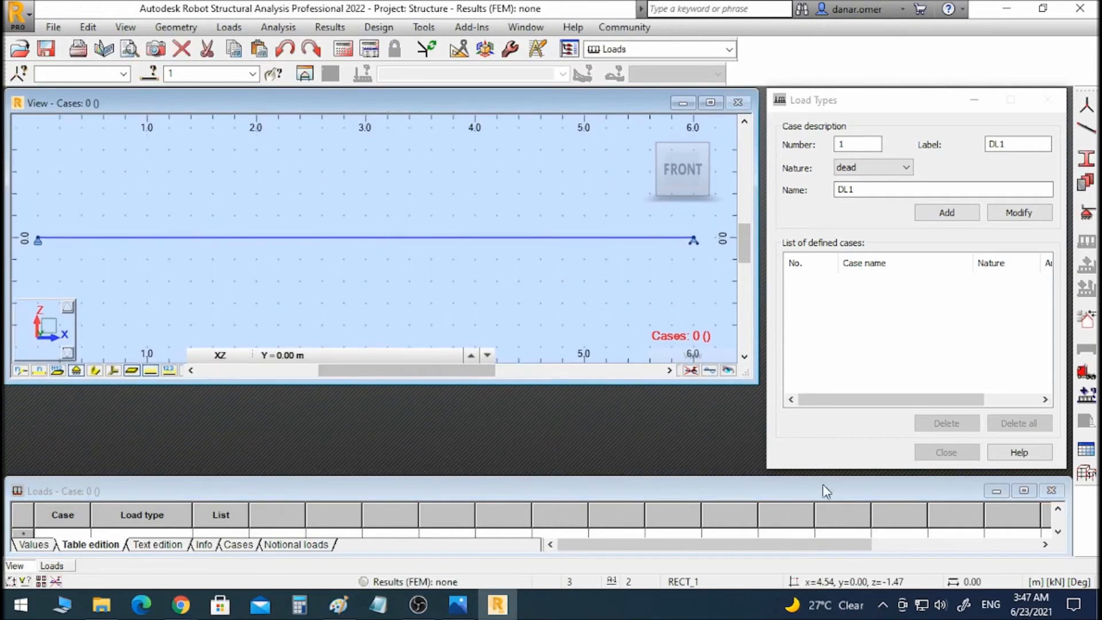
pyautogui.moveTo(611, 475); pyautogui.dragTo(632, 393)
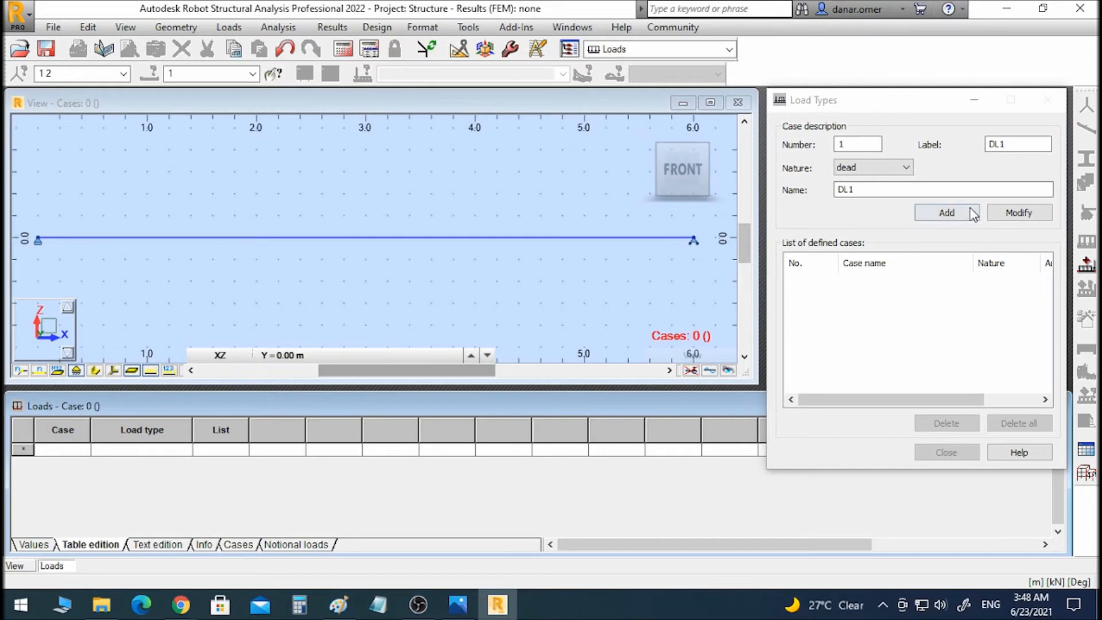
# - Check the beam sketch in Photos for the load type, return to Robot and add a dead load case named DL1
pyautogui.click(879, 192)
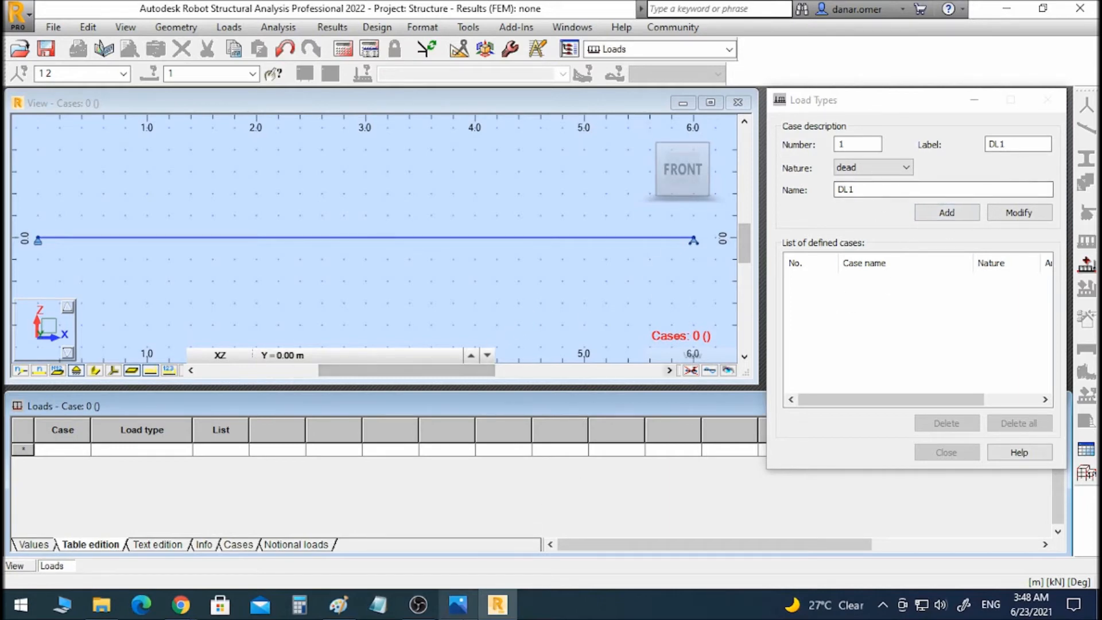
pyautogui.click(461, 607)
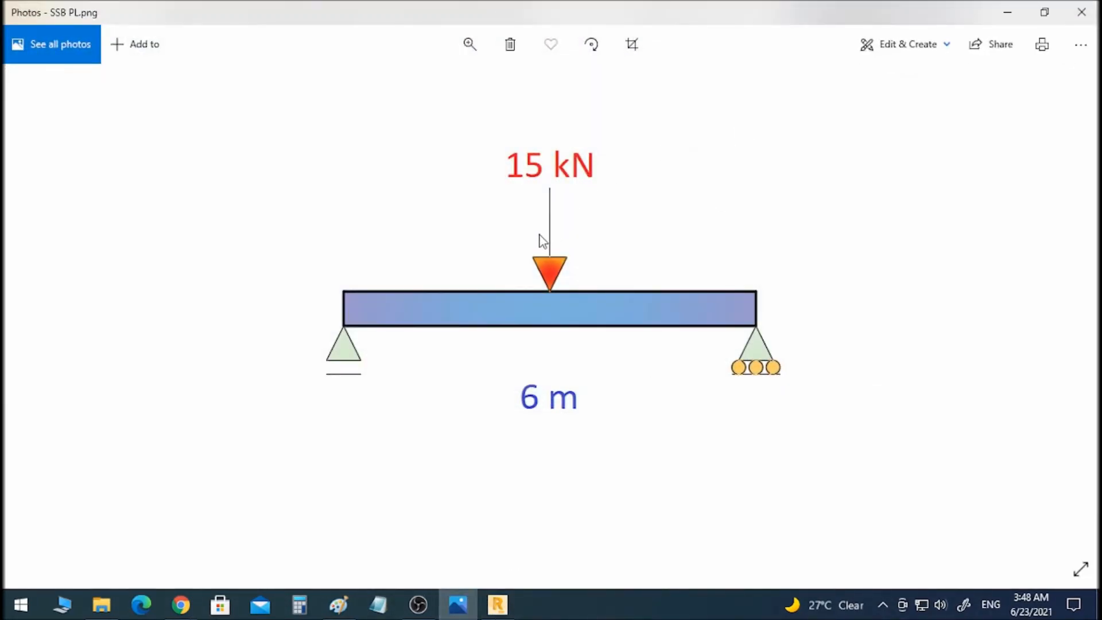
pyautogui.click(465, 605)
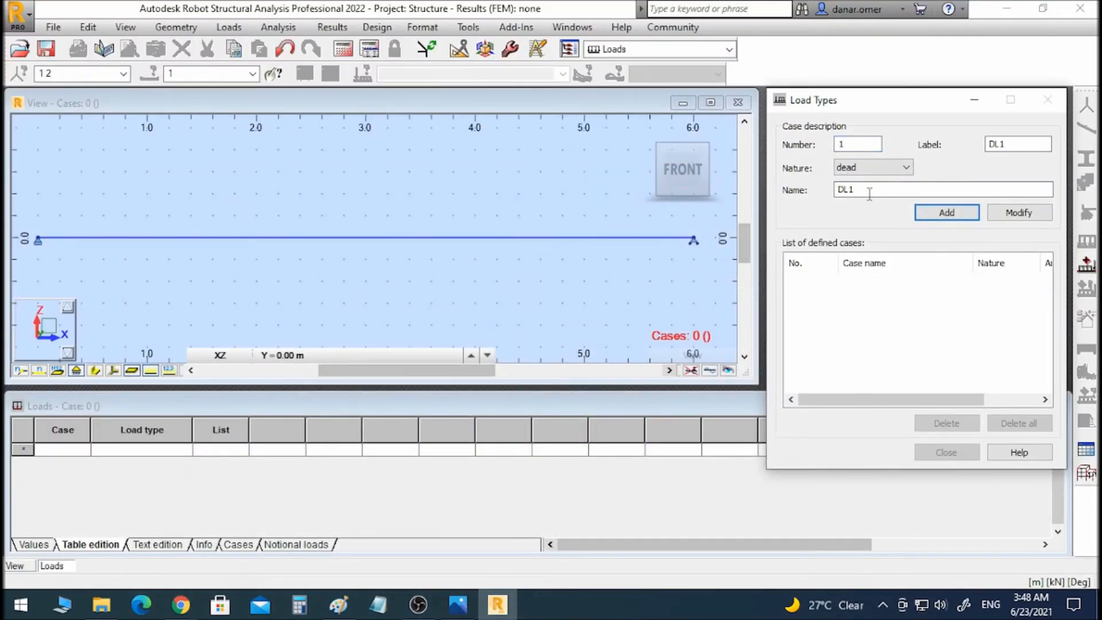
pyautogui.click(945, 212)
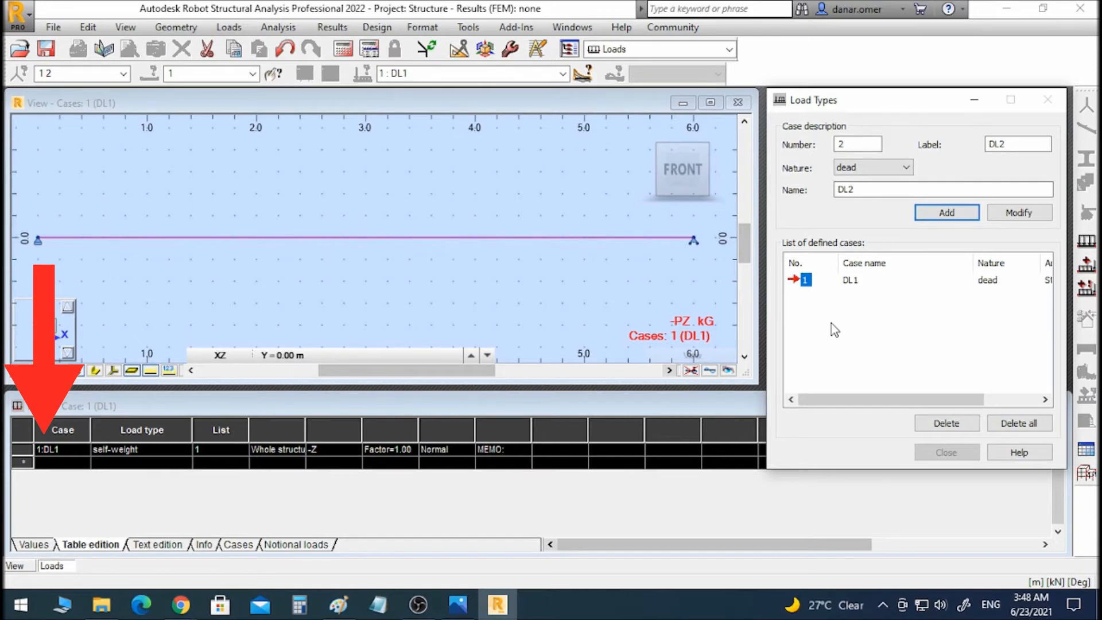
# - Delete the self-weight row of case DL1 from the Loads table
pyautogui.click(851, 351)
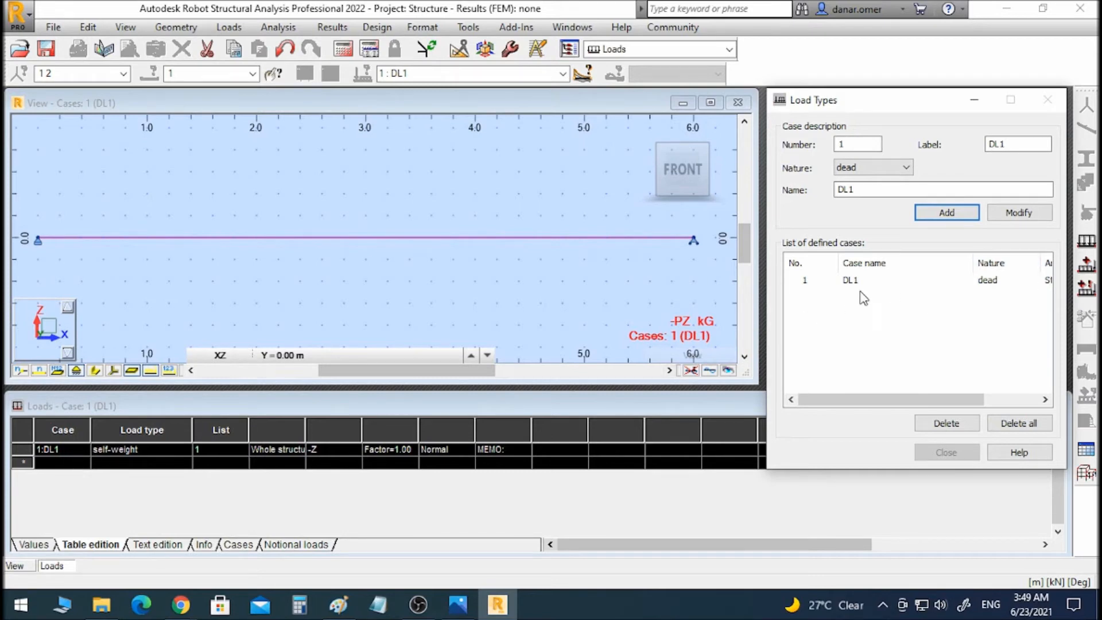
pyautogui.click(109, 506)
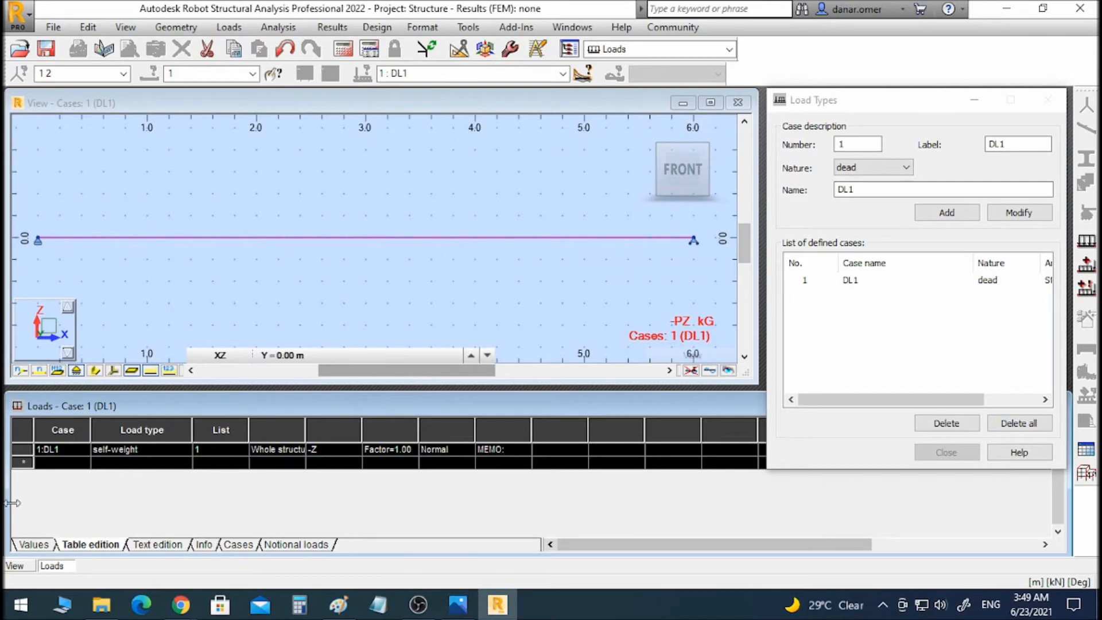
pyautogui.click(25, 452)
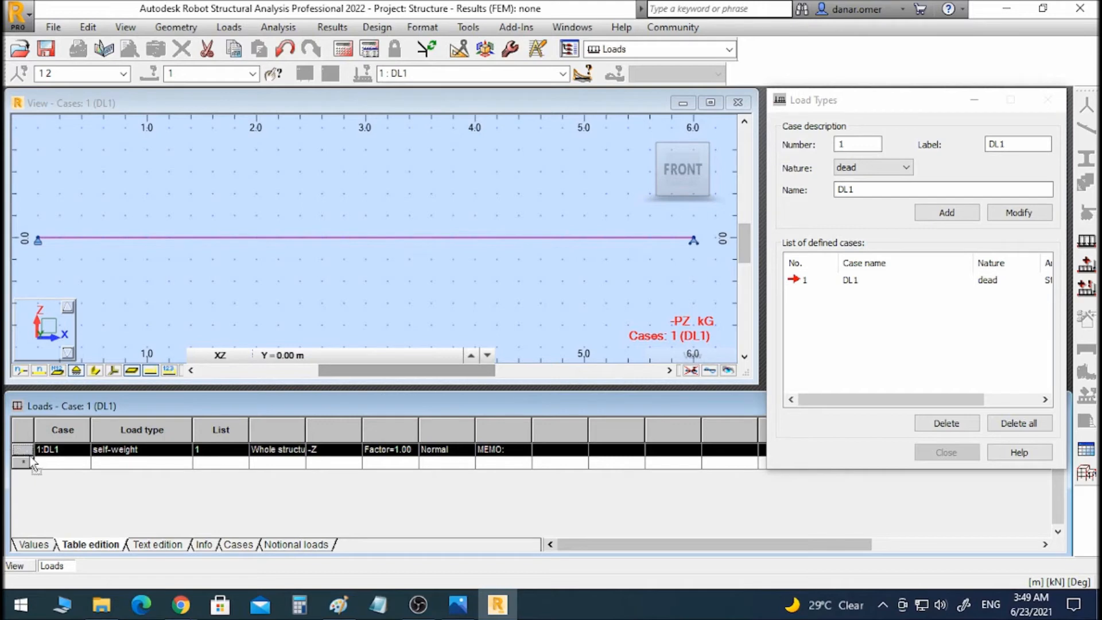
pyautogui.press('Delete')
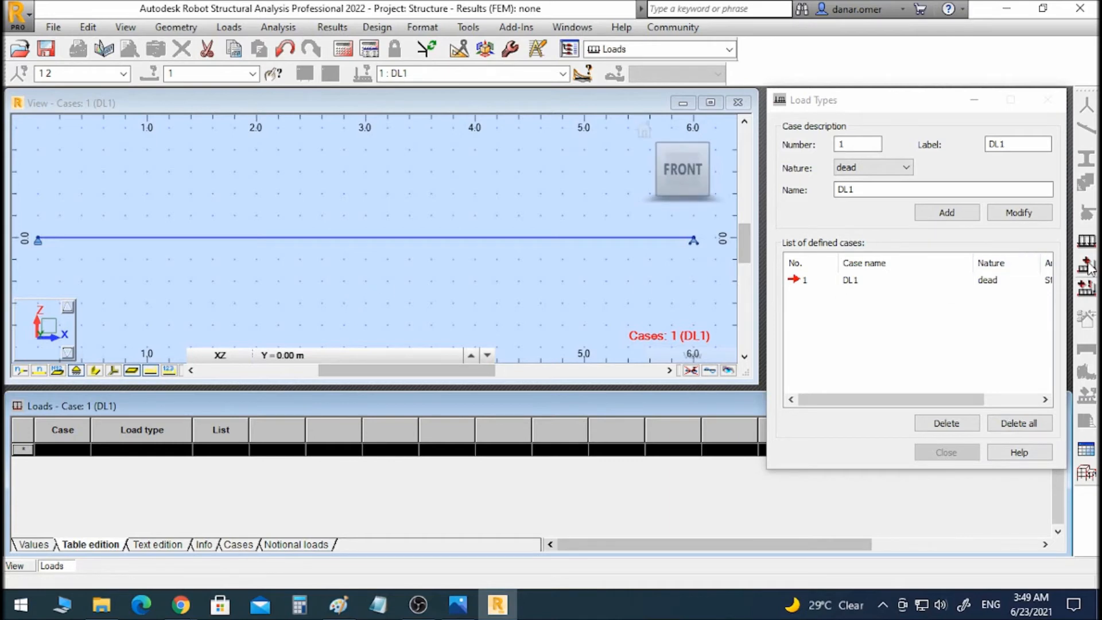
# - Open Load Definition for case DL1, review its node, member and self-weight load types, and check the sketch in Photos before returning to Robot
pyautogui.click(1087, 243)
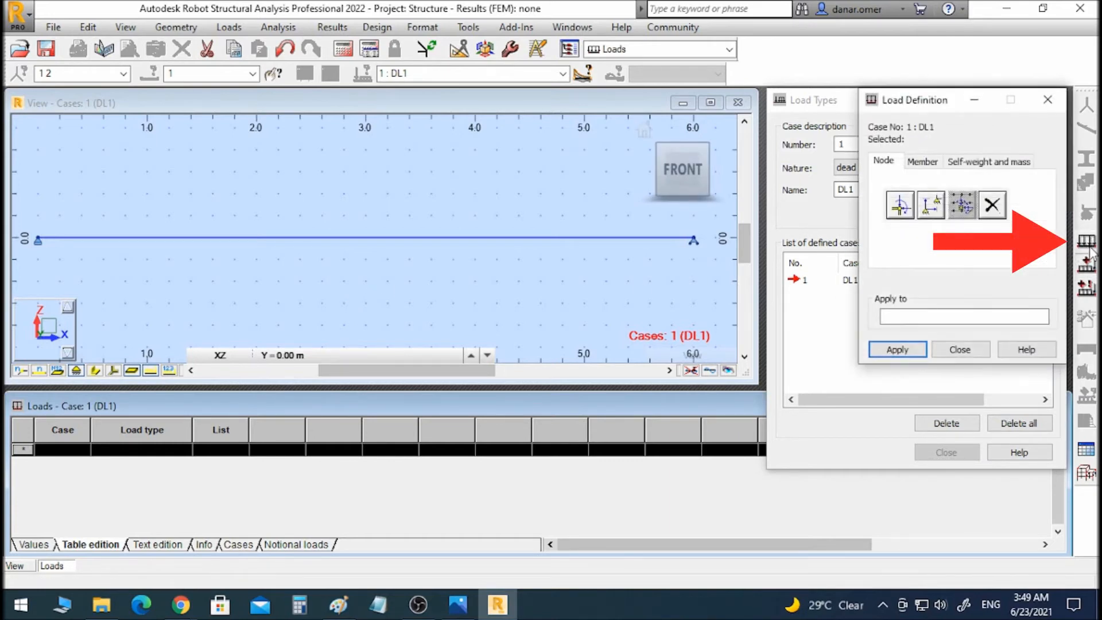
pyautogui.moveTo(931, 103); pyautogui.dragTo(608, 125)
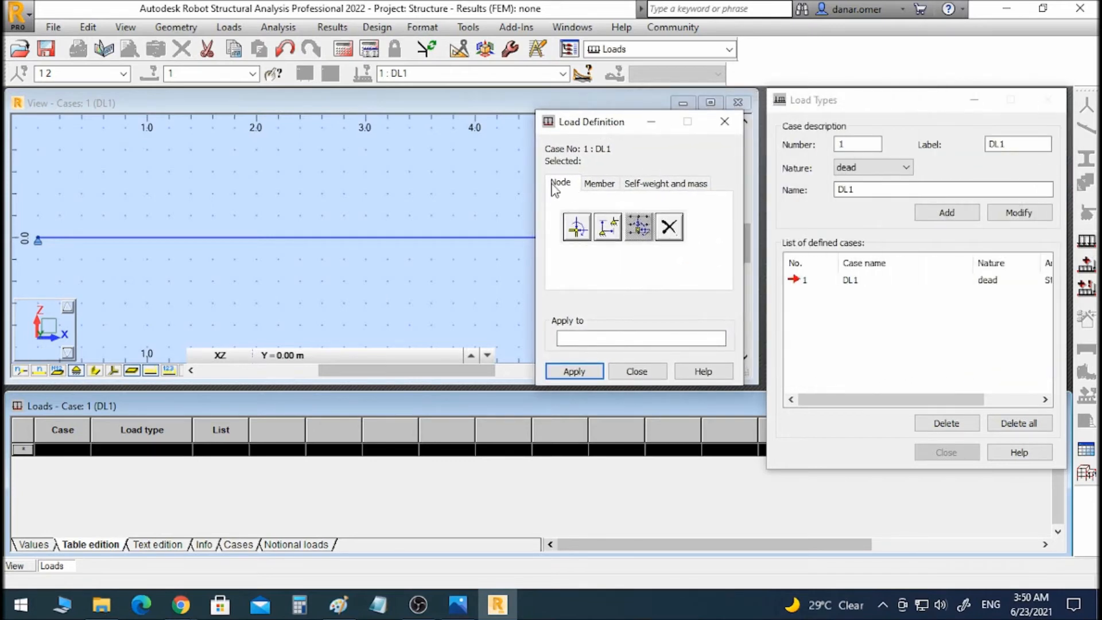
pyautogui.click(599, 183)
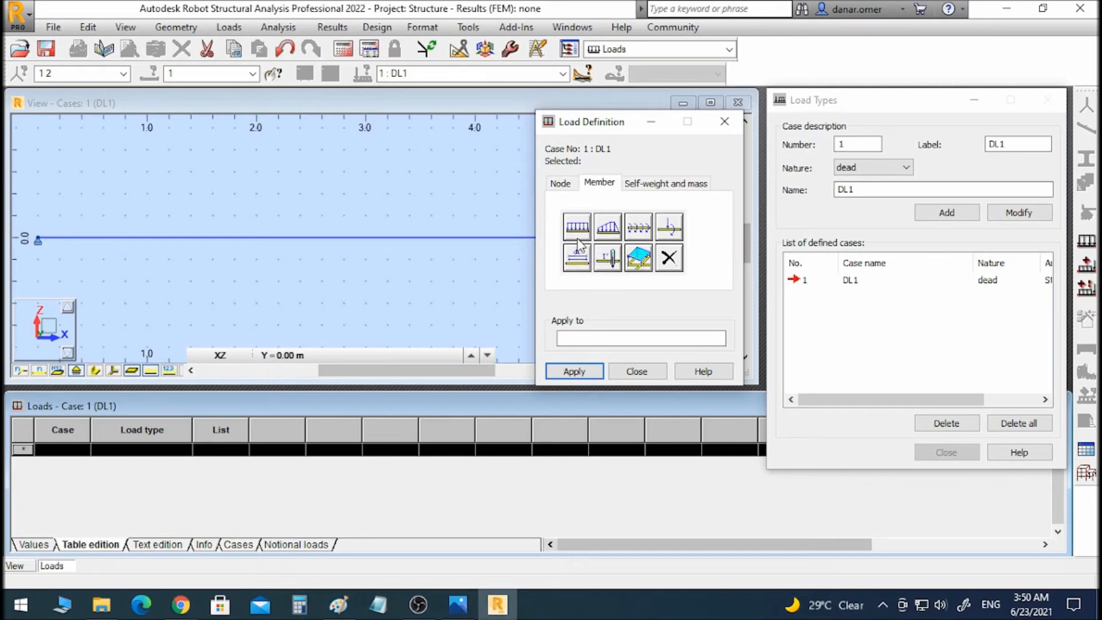
pyautogui.click(649, 185)
pyautogui.click(599, 181)
pyautogui.click(560, 184)
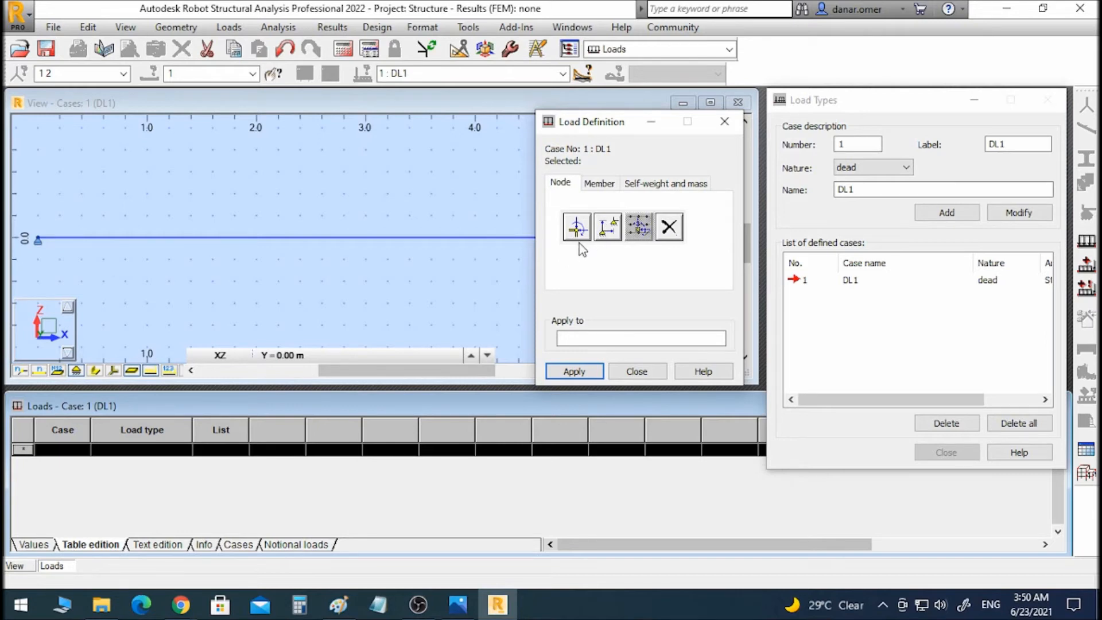
pyautogui.click(457, 604)
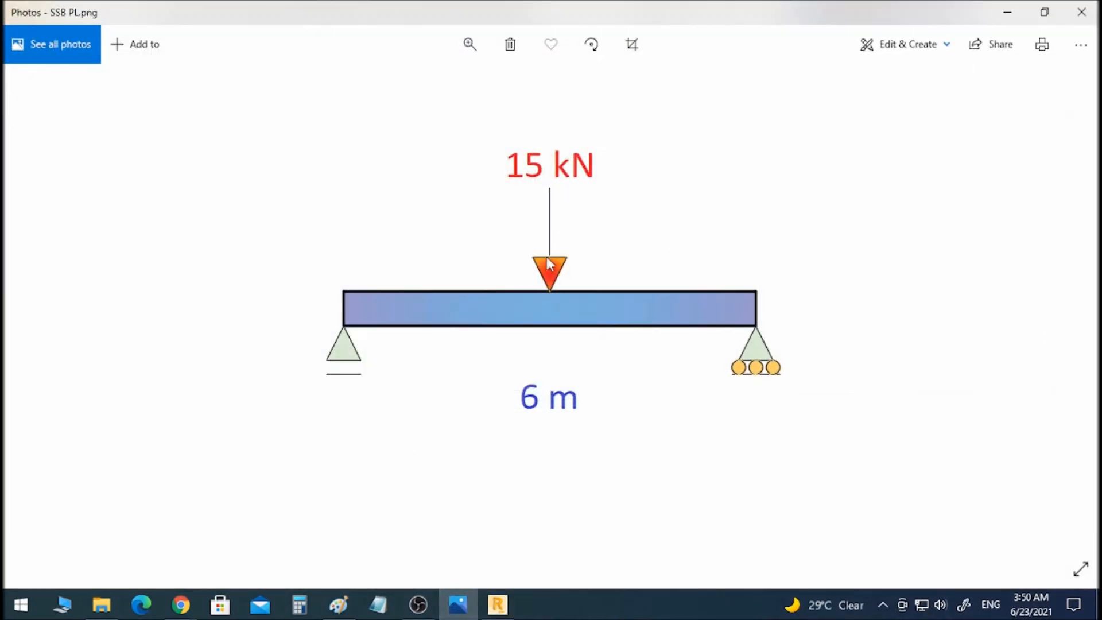
pyautogui.click(1005, 14)
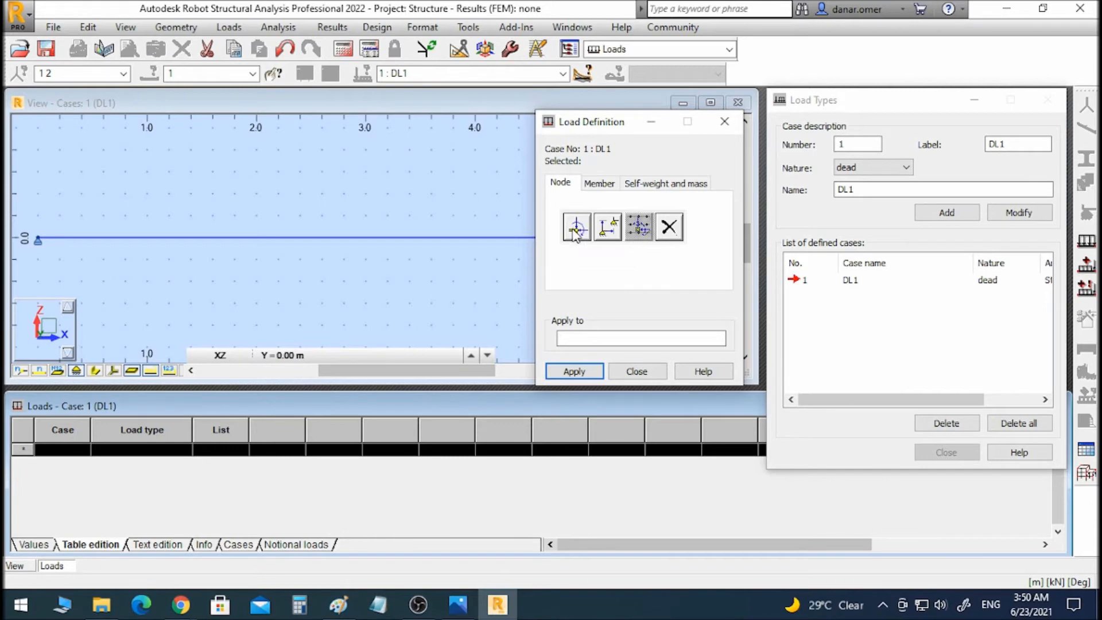
# - Open the Nodal Force definition and check the point load's direction on the sketch in Photos, returning to Robot
pyautogui.click(585, 232)
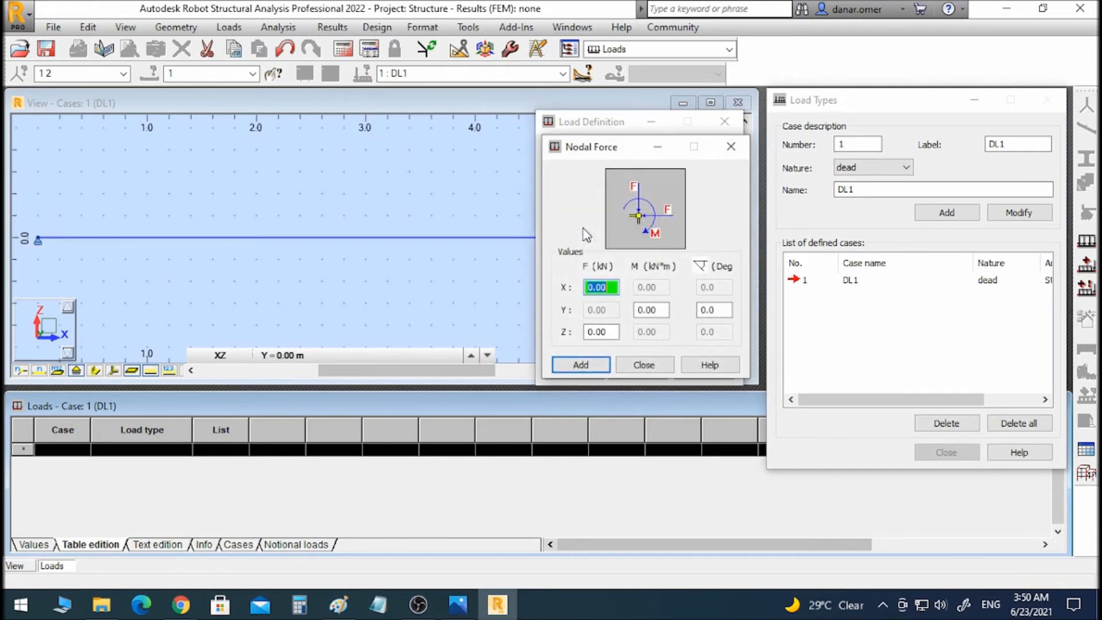
pyautogui.moveTo(620, 149); pyautogui.dragTo(397, 144)
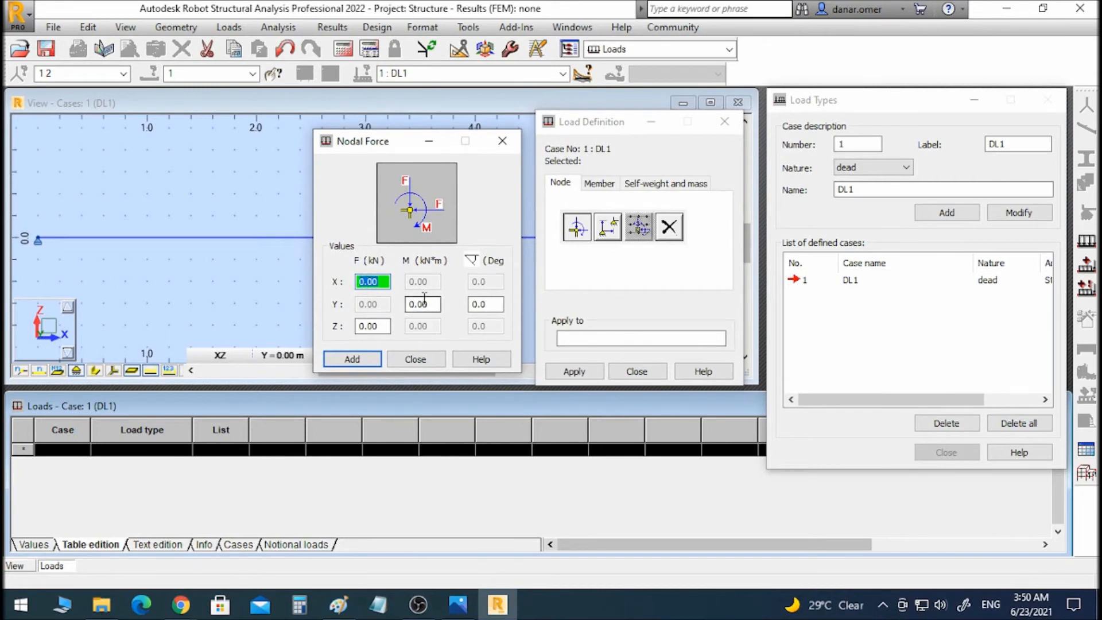
pyautogui.moveTo(382, 146); pyautogui.dragTo(661, 151)
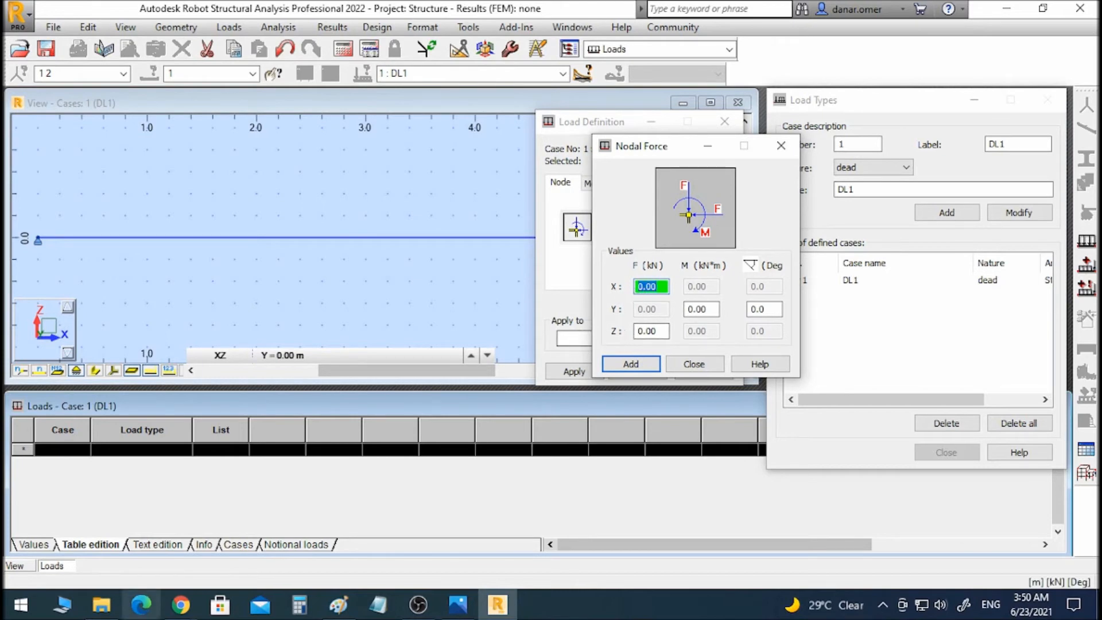
pyautogui.click(455, 605)
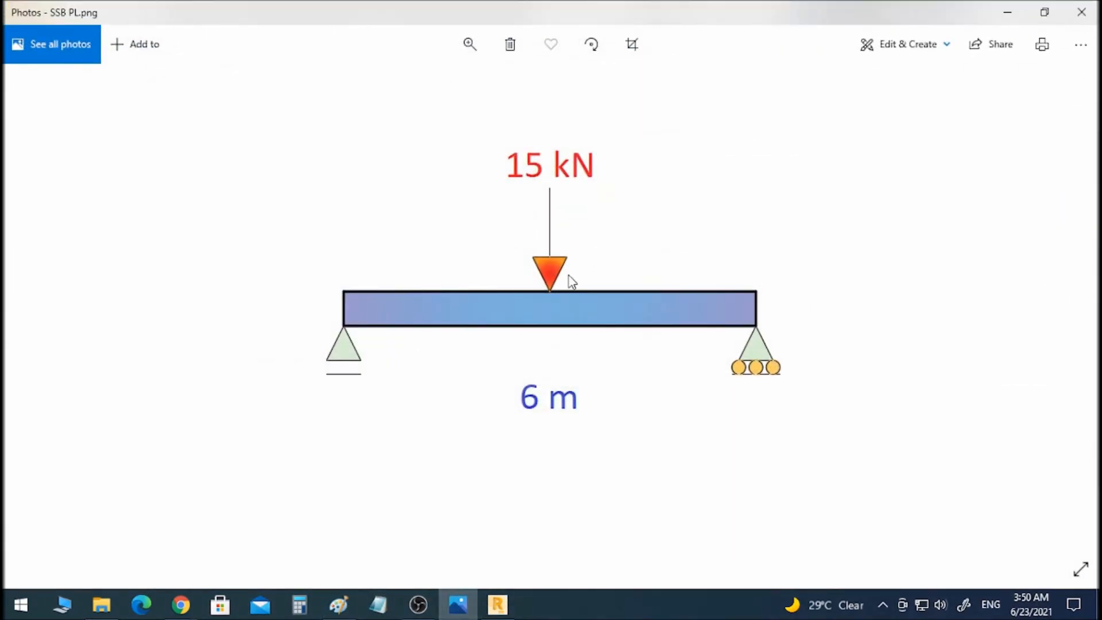
pyautogui.click(1007, 12)
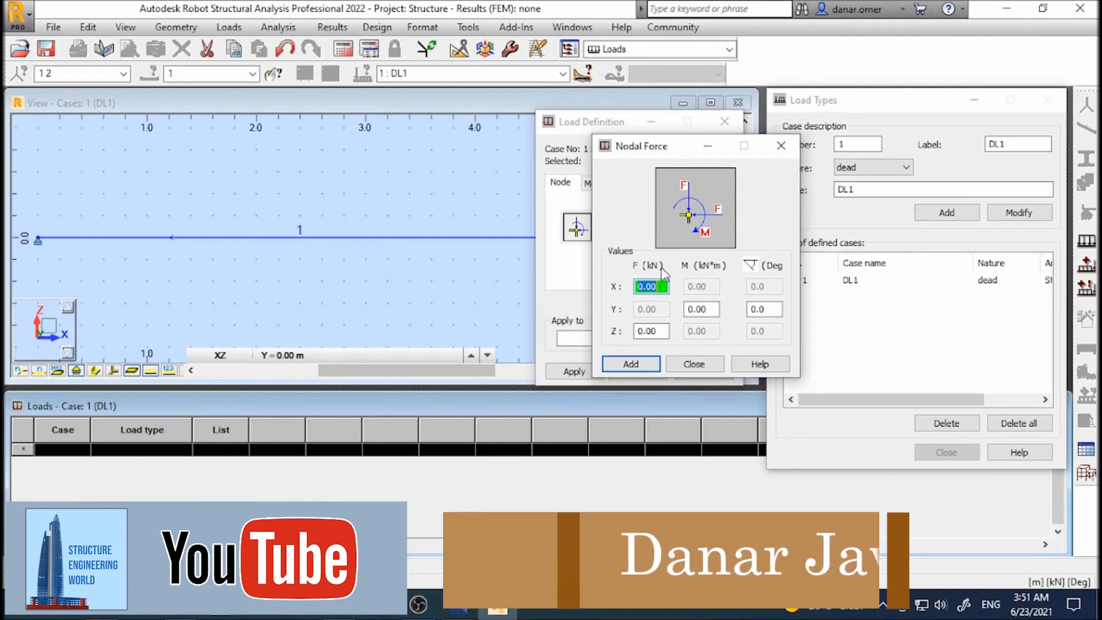
# - Define a nodal force of -15 kN in the Z direction, rechecking the load on the Photos sketch, and add it to the load definition
pyautogui.click(654, 331)
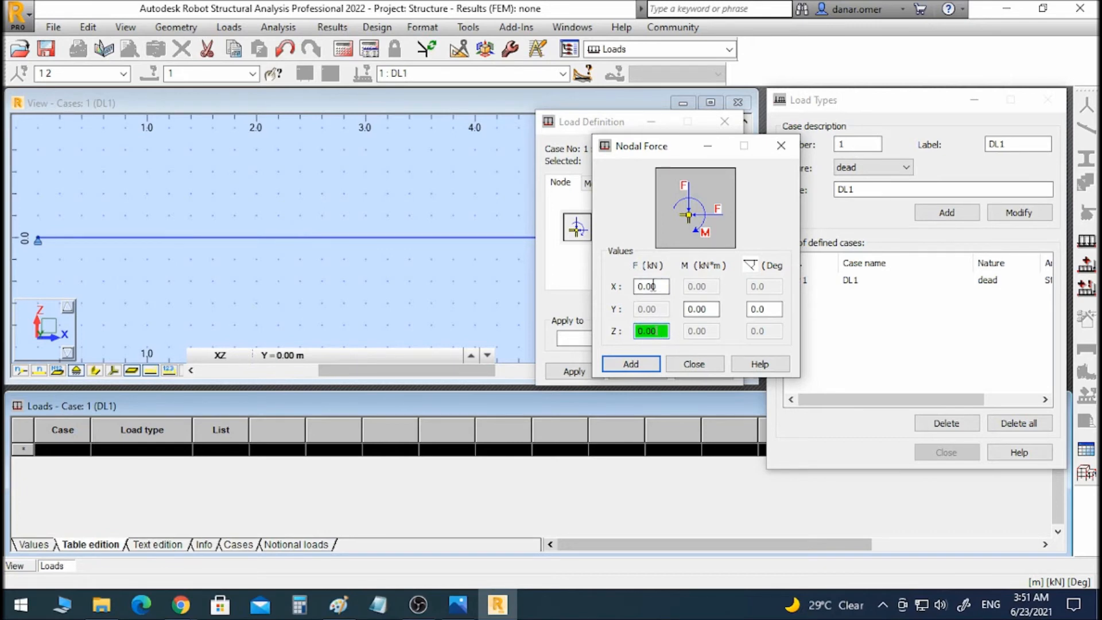
pyautogui.moveTo(666, 284); pyautogui.dragTo(623, 284)
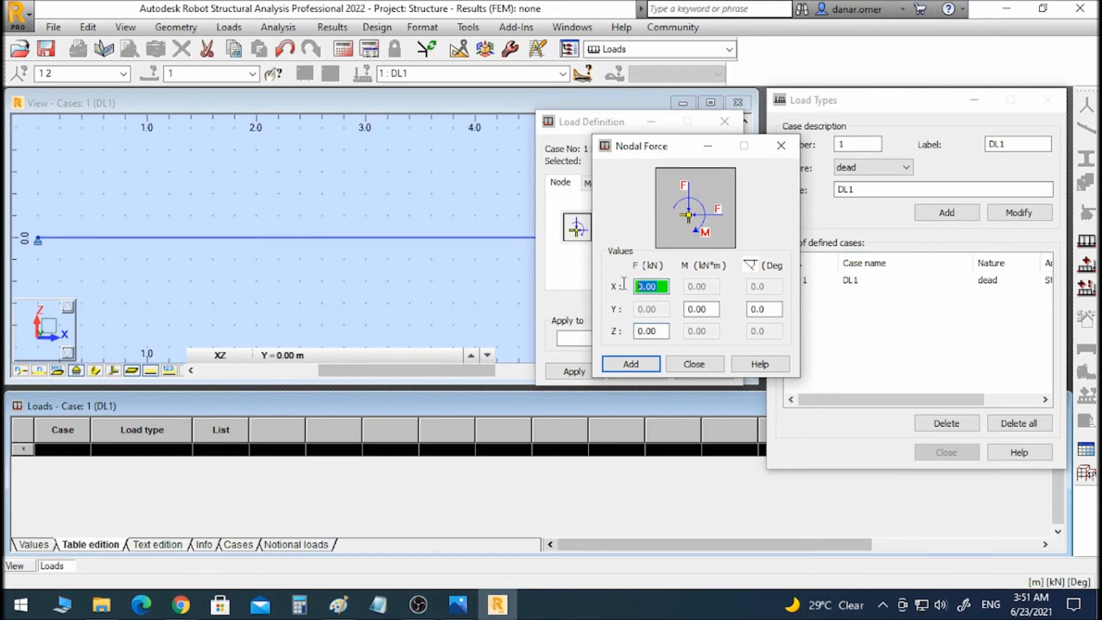
pyautogui.doubleClick(711, 310)
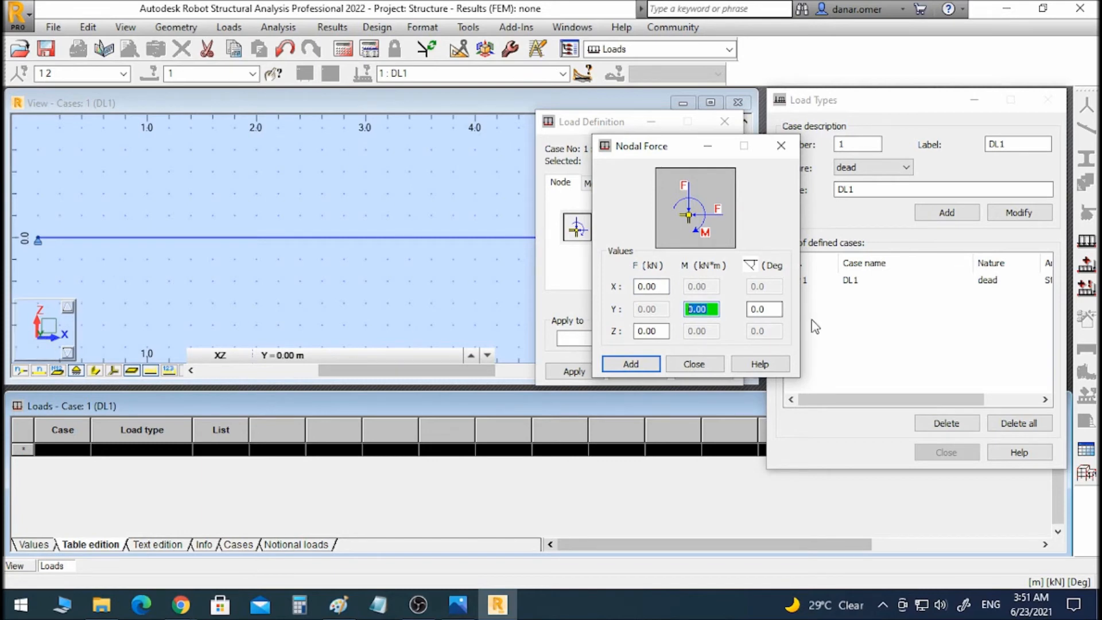
pyautogui.doubleClick(651, 331)
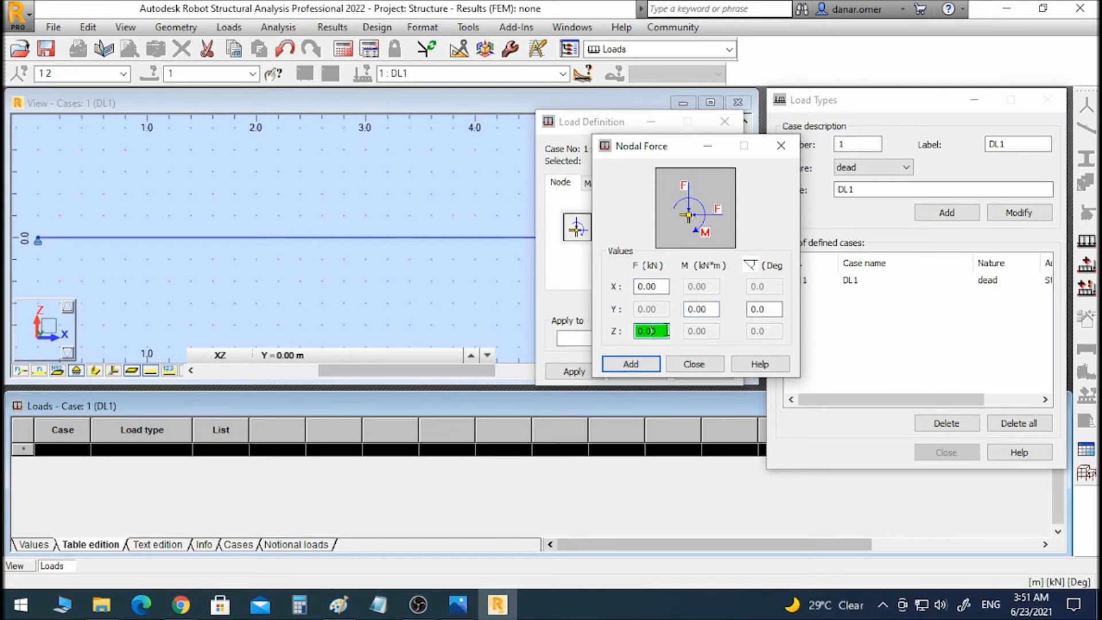
pyautogui.moveTo(666, 330); pyautogui.dragTo(637, 331)
pyautogui.click(457, 604)
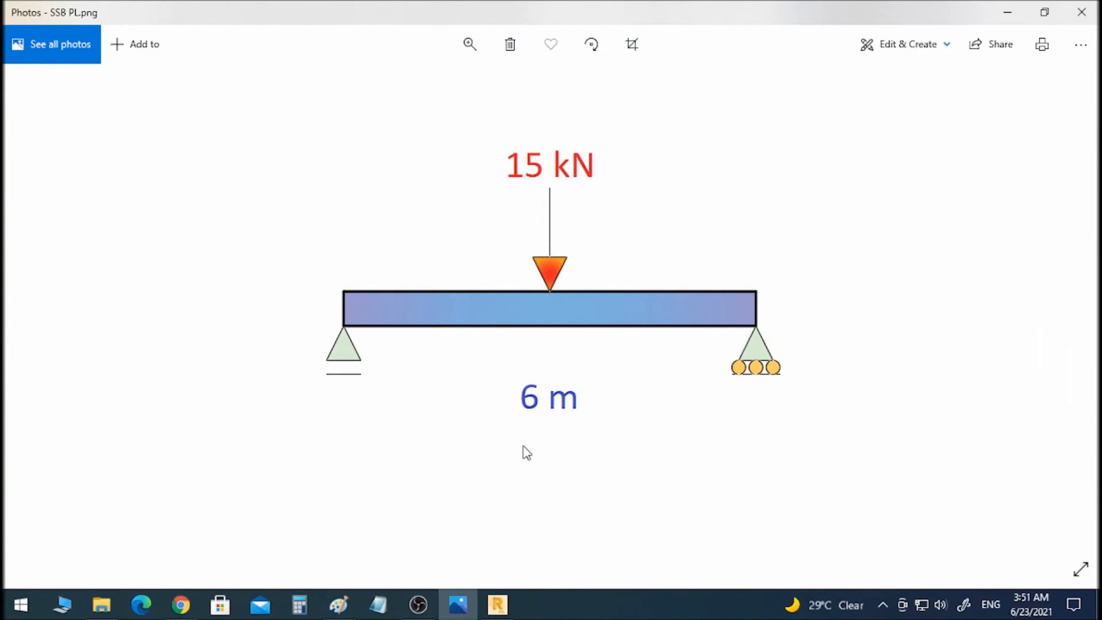
pyautogui.click(1014, 17)
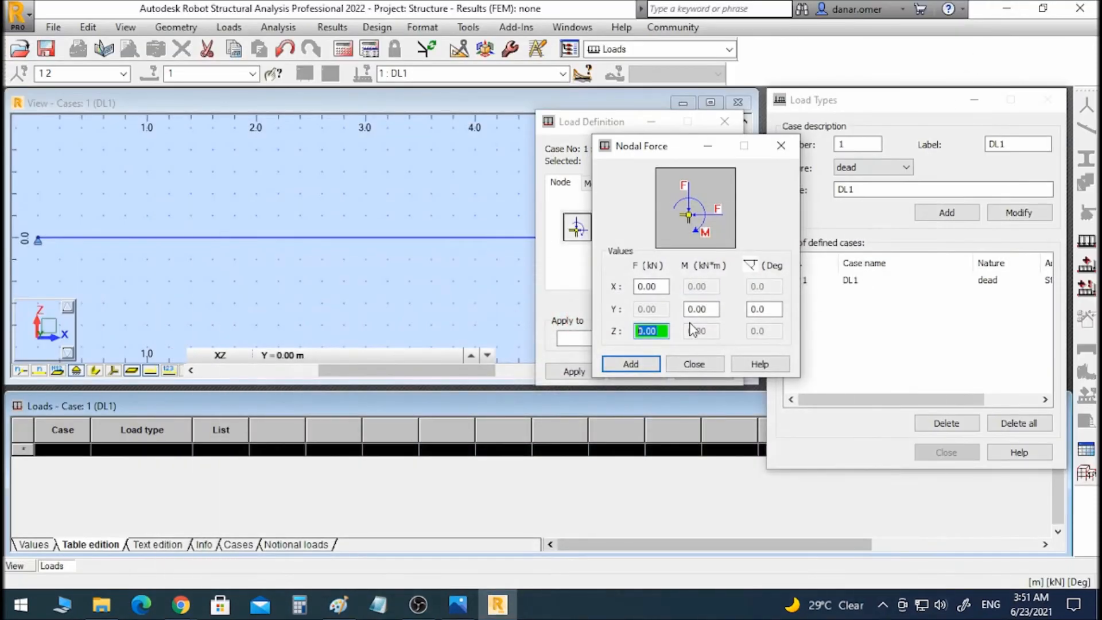
pyautogui.write('-15')
pyautogui.click(630, 364)
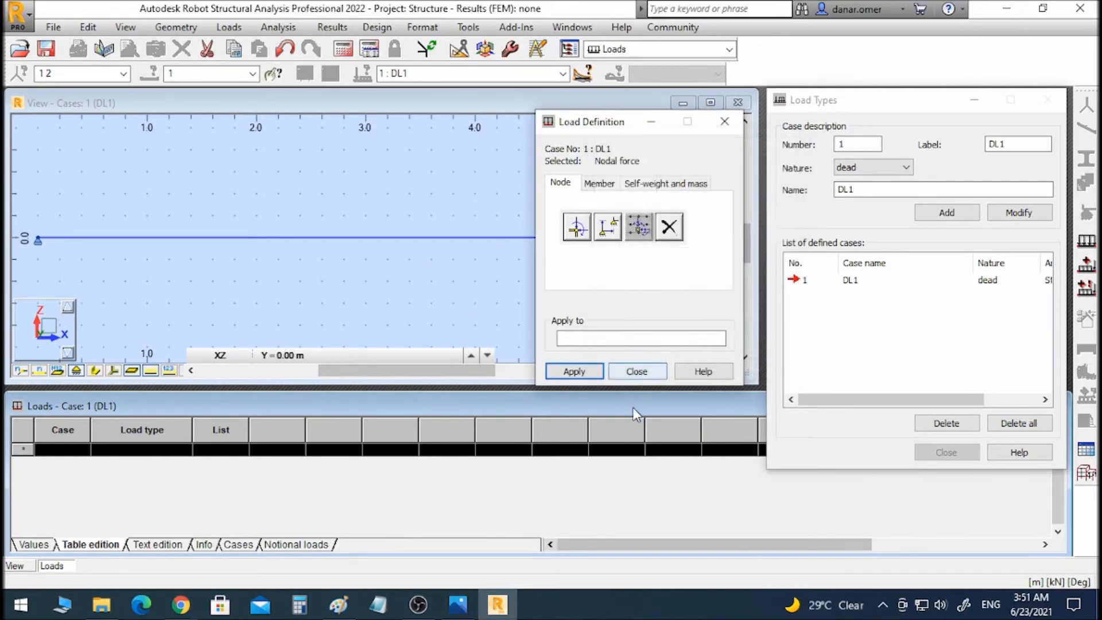
# - Switch the workspace to the Nodes layout, add a node at the beam's midspan (3.00, 0.00), and return to the Loads layout
pyautogui.click(620, 344)
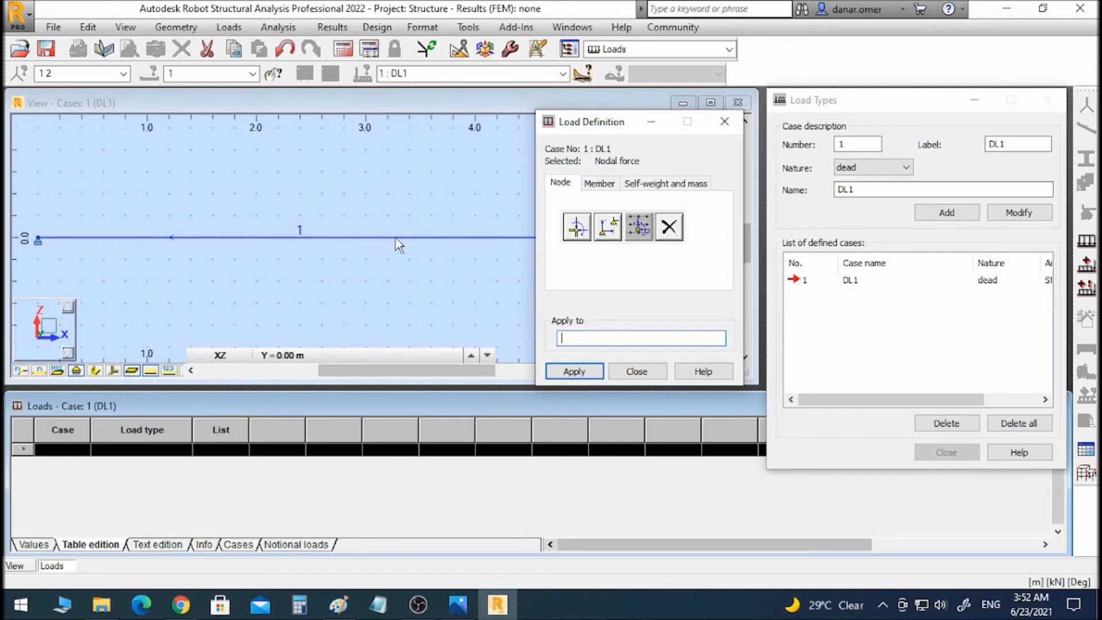
pyautogui.click(729, 53)
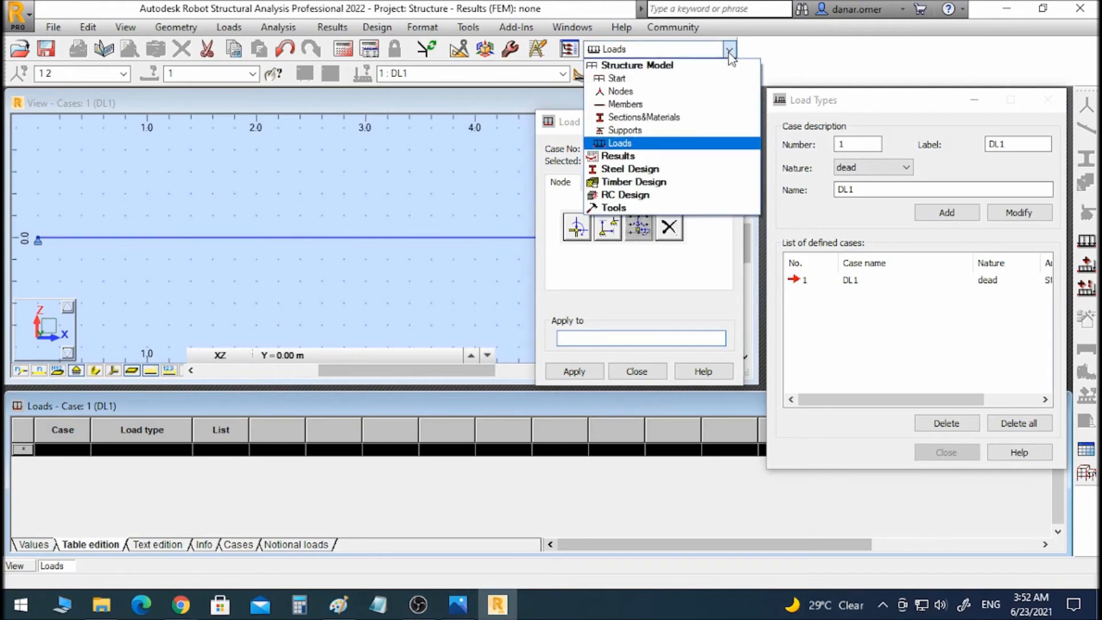
pyautogui.click(700, 95)
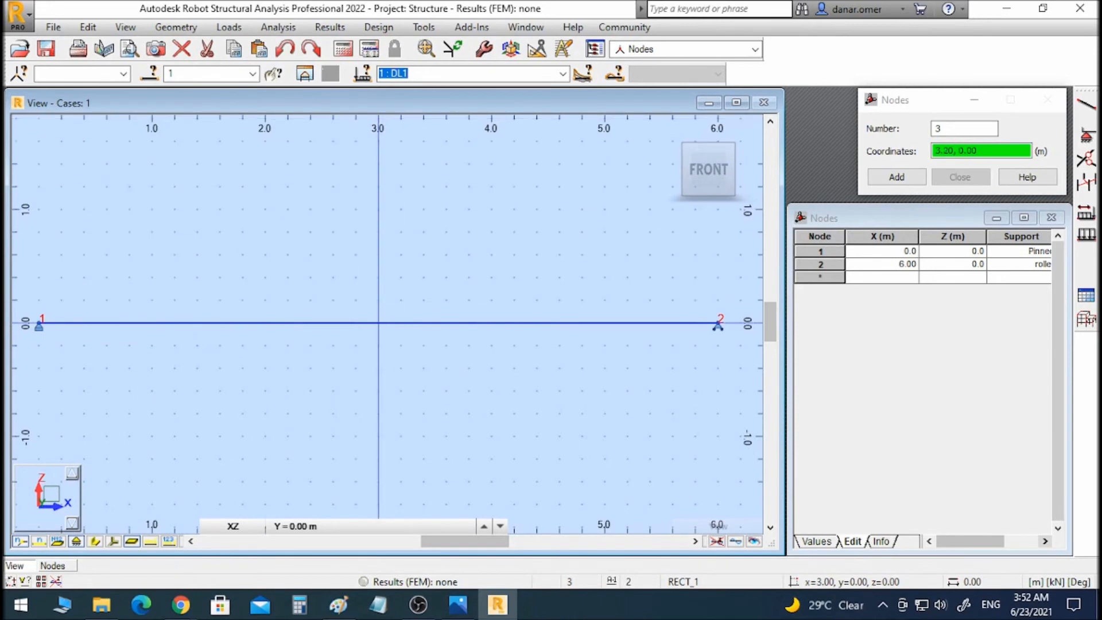
pyautogui.click(378, 322)
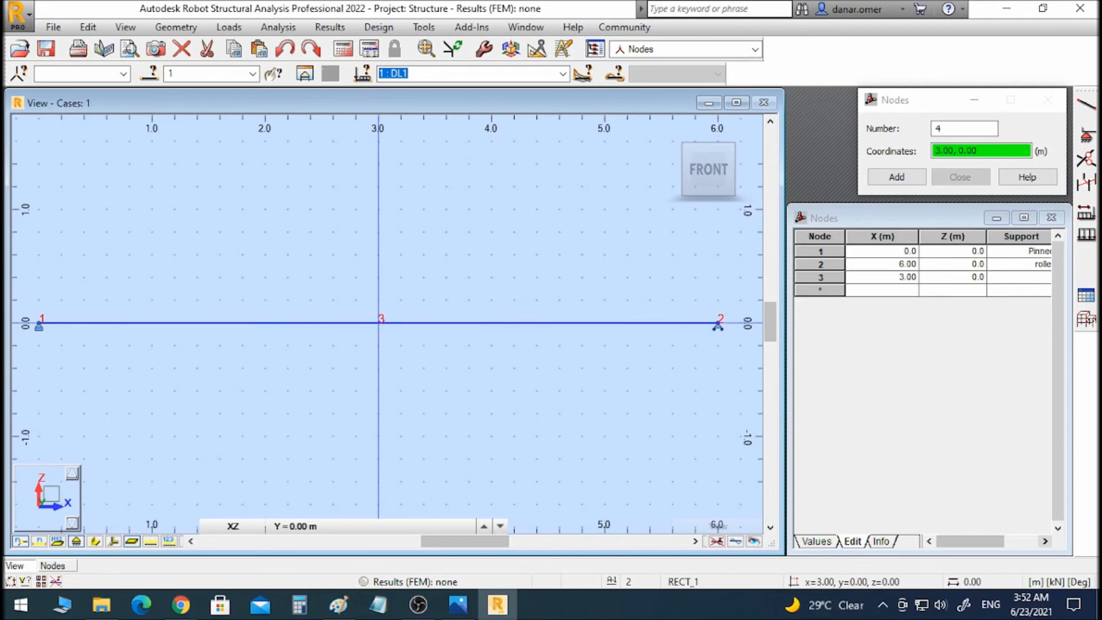
pyautogui.click(754, 51)
pyautogui.click(679, 144)
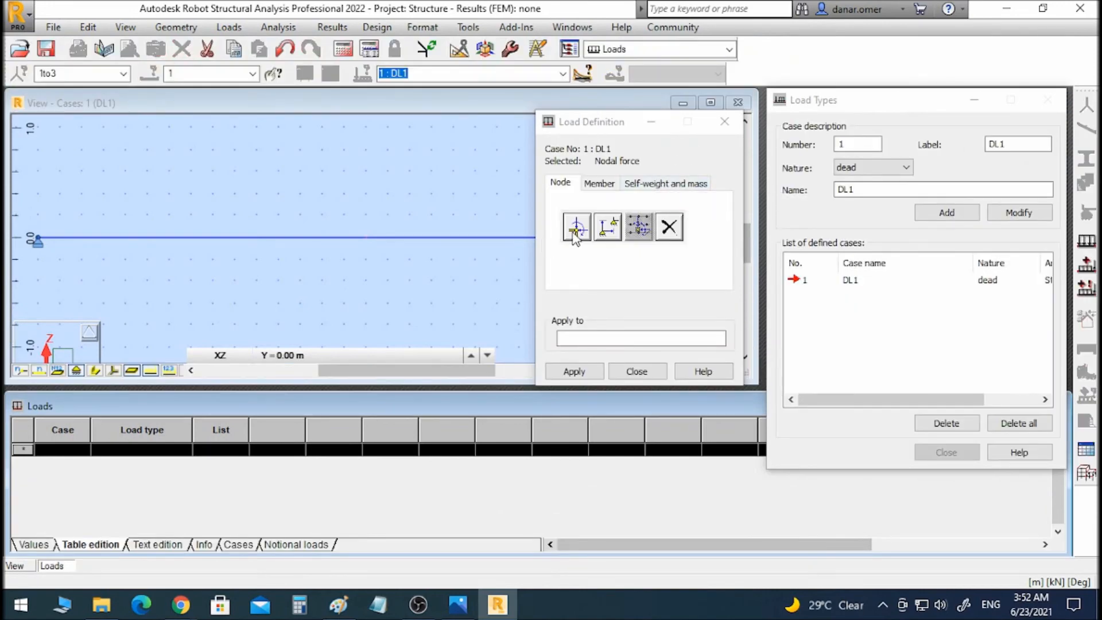
# - Select the nodal force with Z = -15 kN again and apply it to node 3 at midspan
pyautogui.click(576, 229)
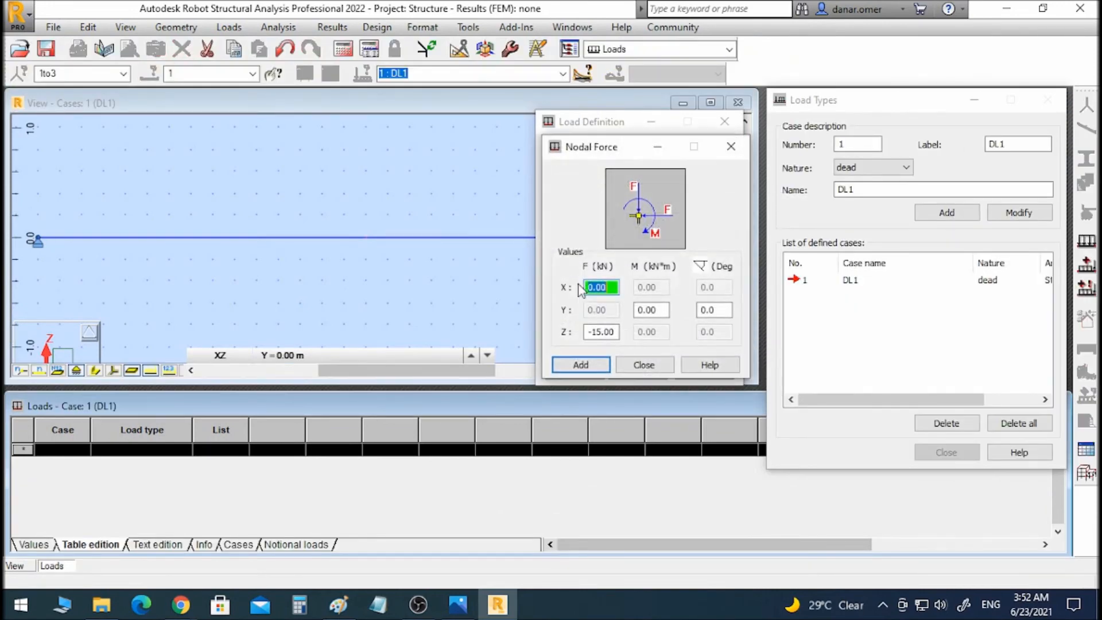
pyautogui.click(598, 366)
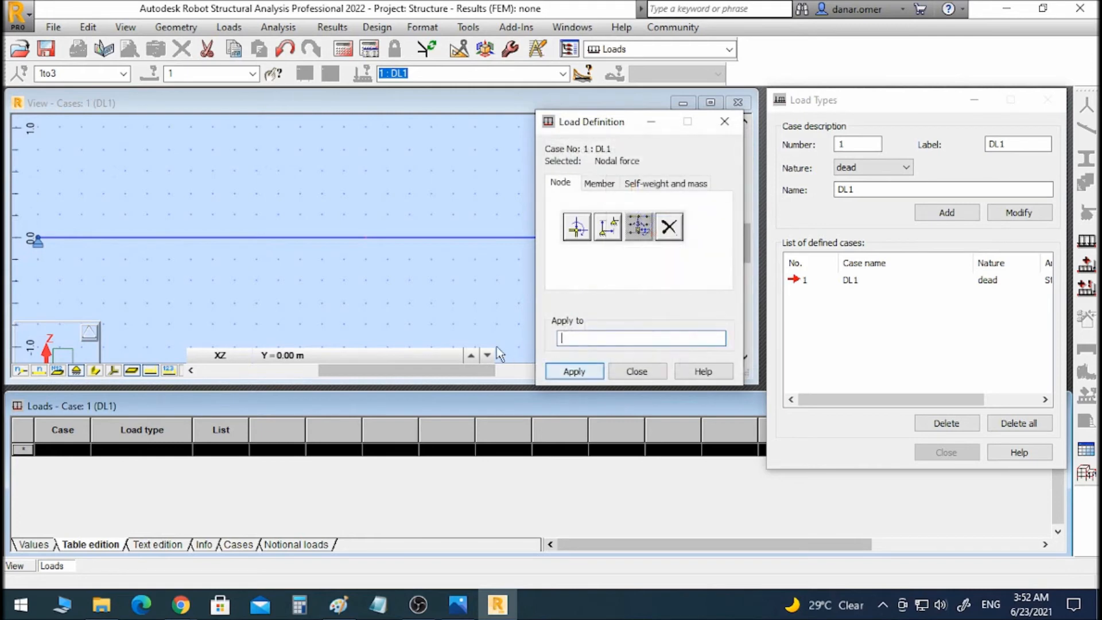
pyautogui.click(369, 237)
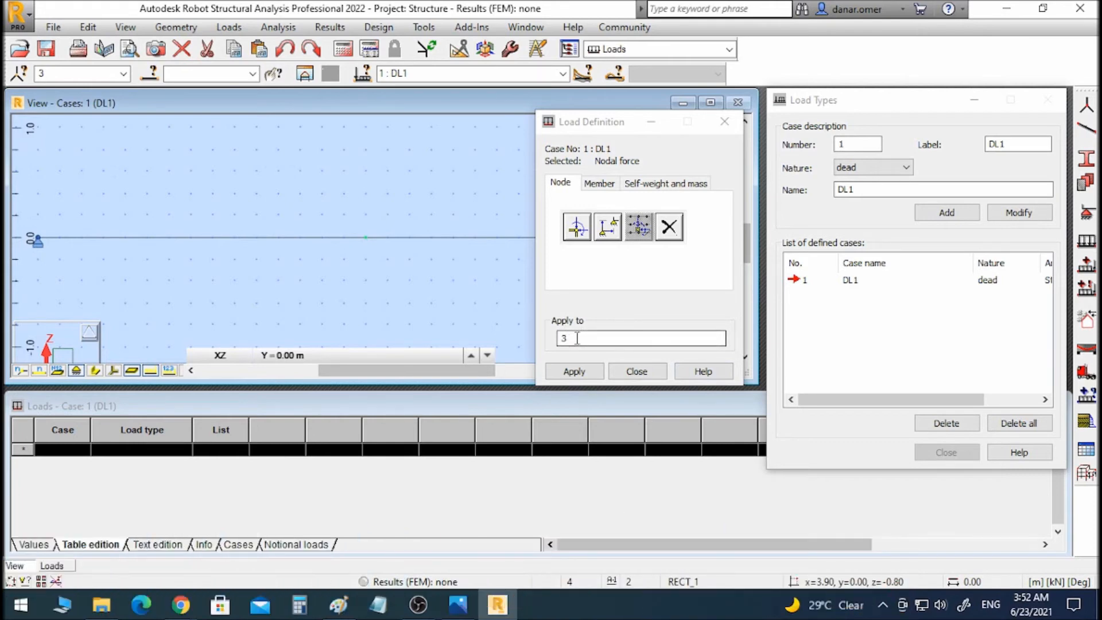
pyautogui.click(580, 373)
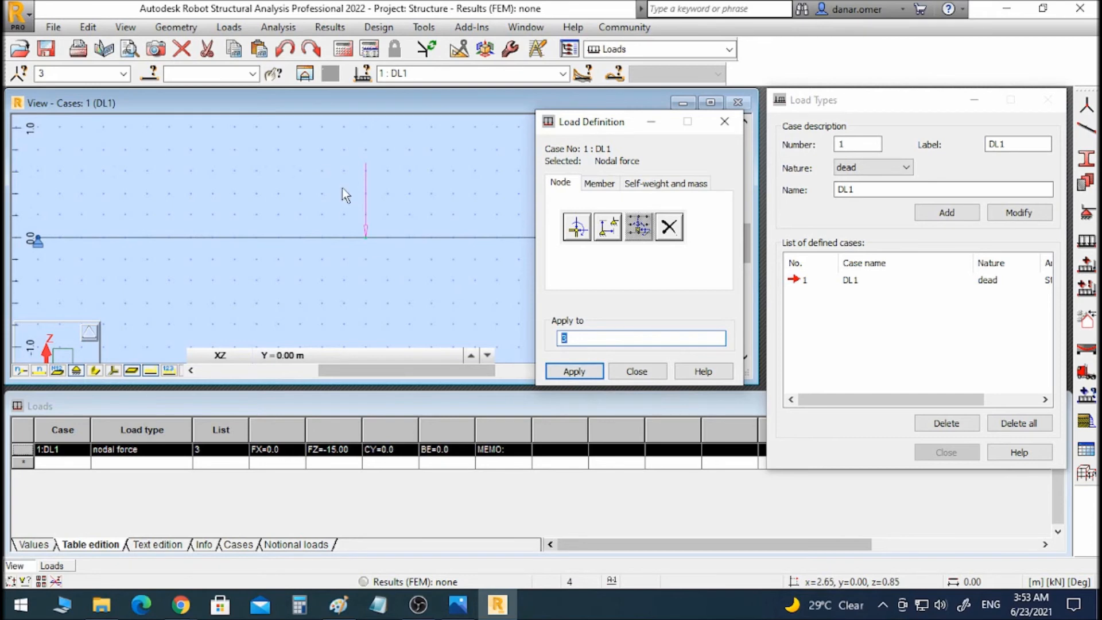
# - Close the load definition and run the structural calculations for the loaded beam
pyautogui.moveTo(591, 124); pyautogui.dragTo(843, 146)
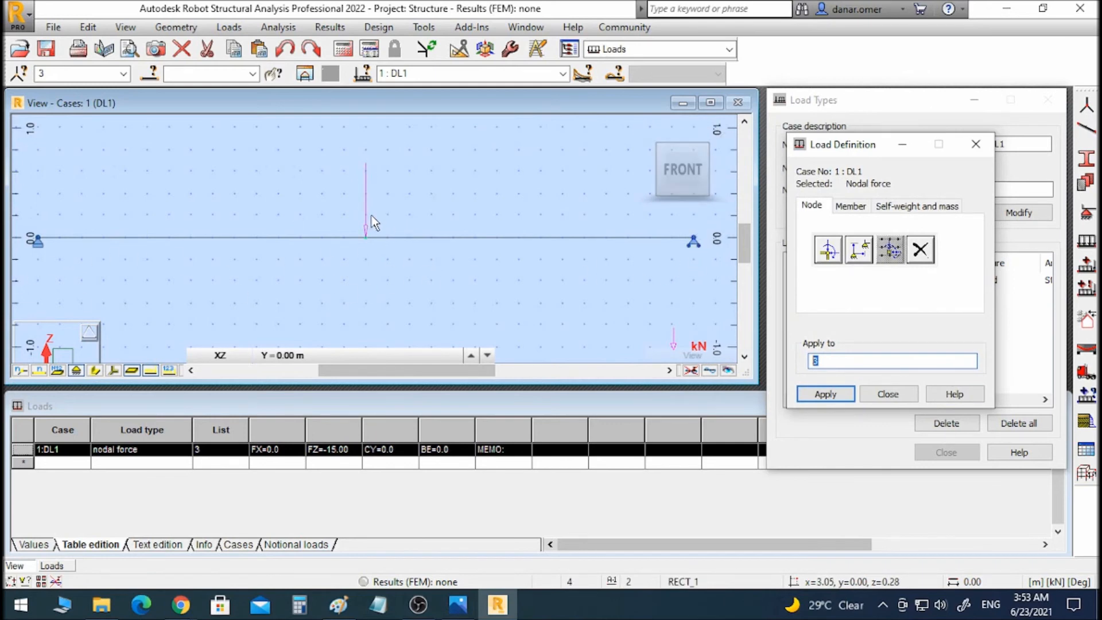
pyautogui.click(345, 53)
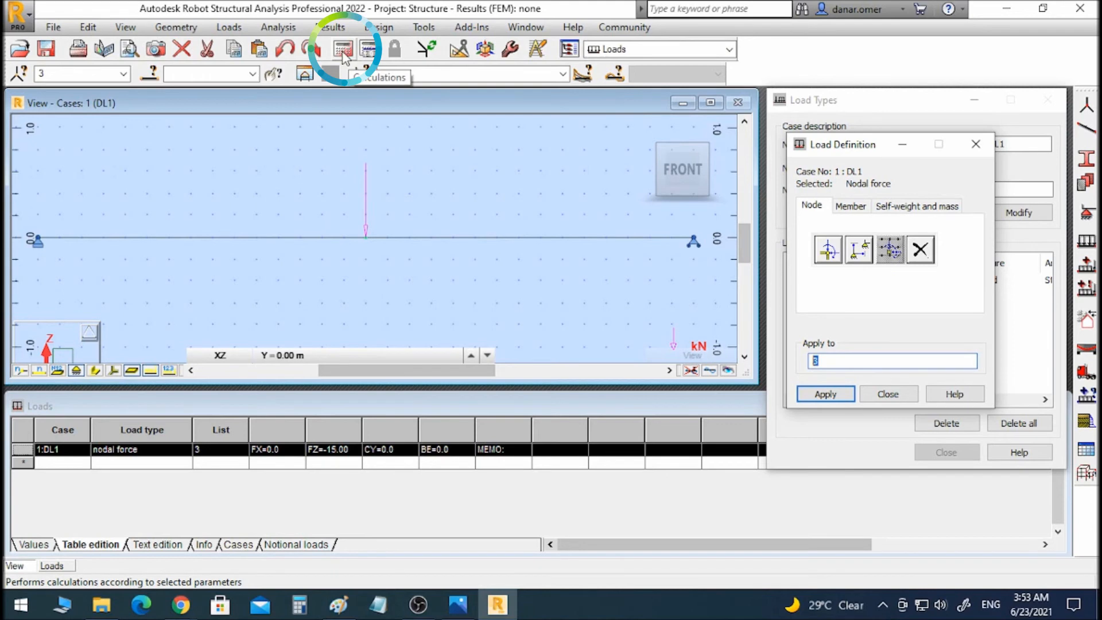
pyautogui.click(888, 393)
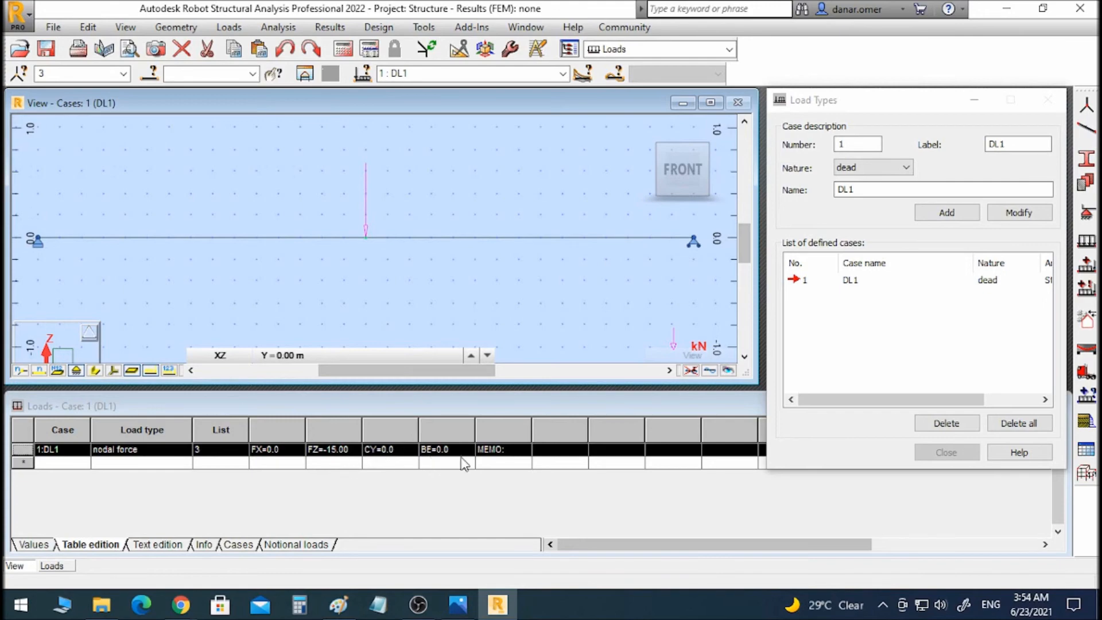
pyautogui.click(344, 49)
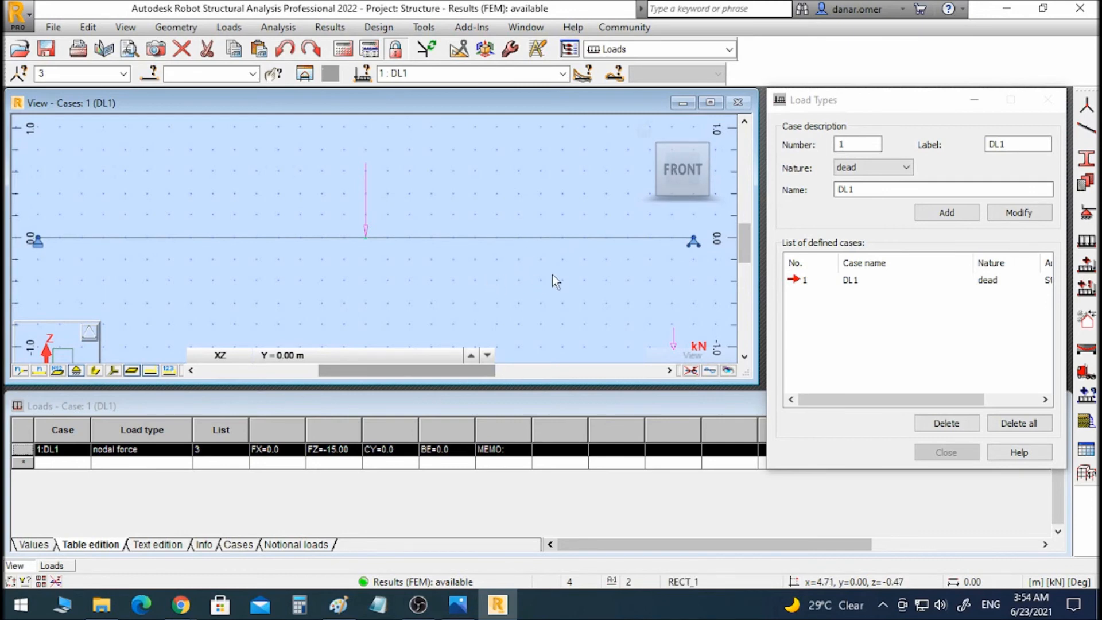
# - Switch the workspace from Loads to the Detailed Analysis results layout
pyautogui.click(728, 49)
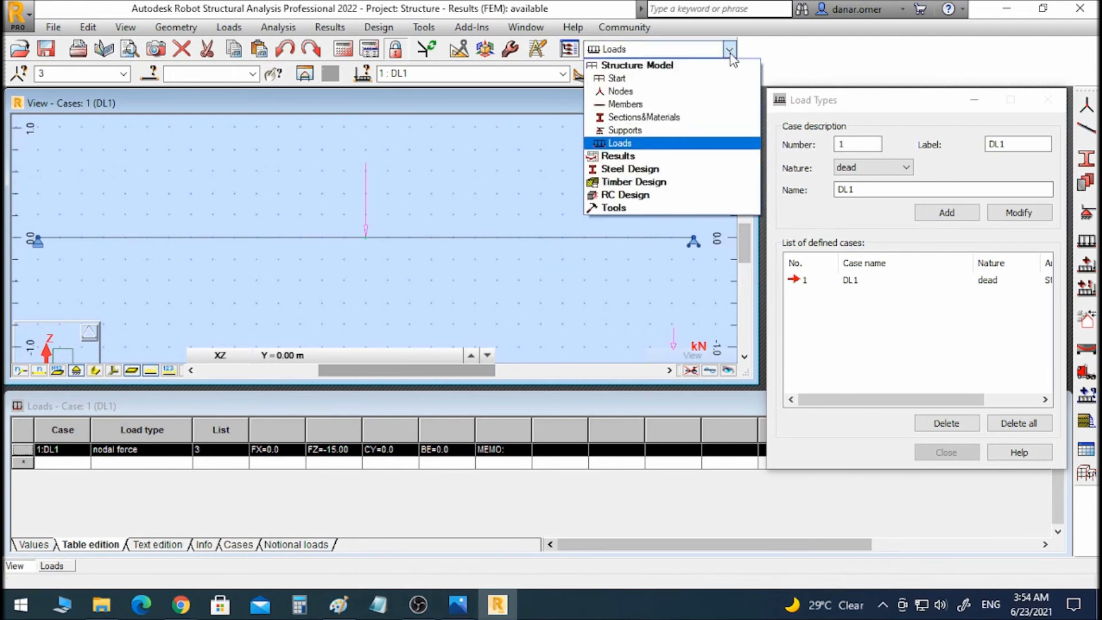
pyautogui.click(622, 156)
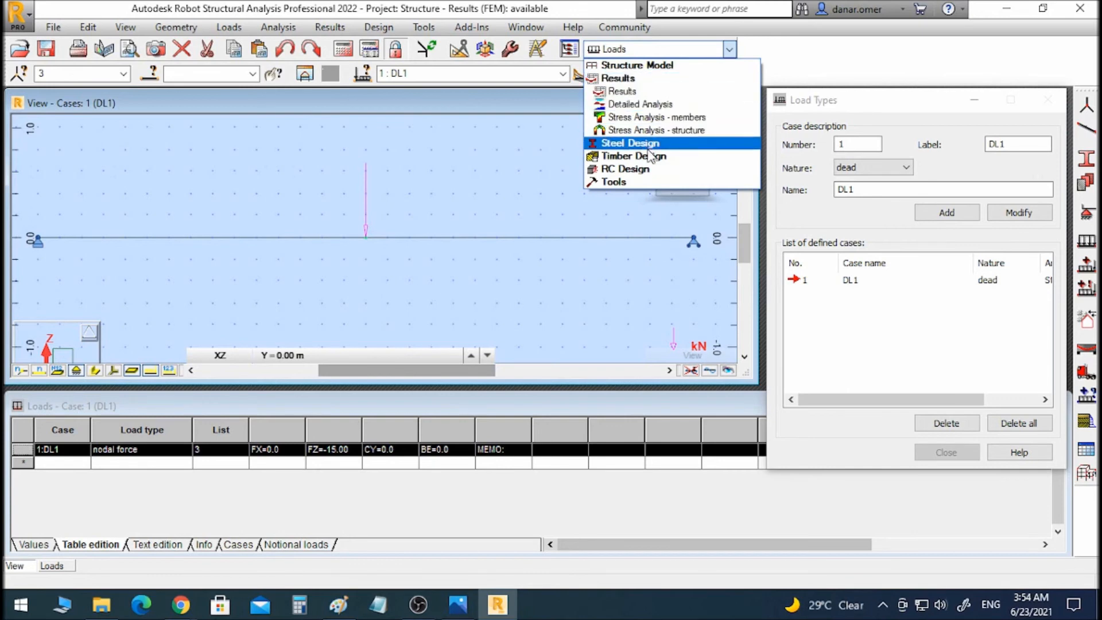
pyautogui.click(650, 105)
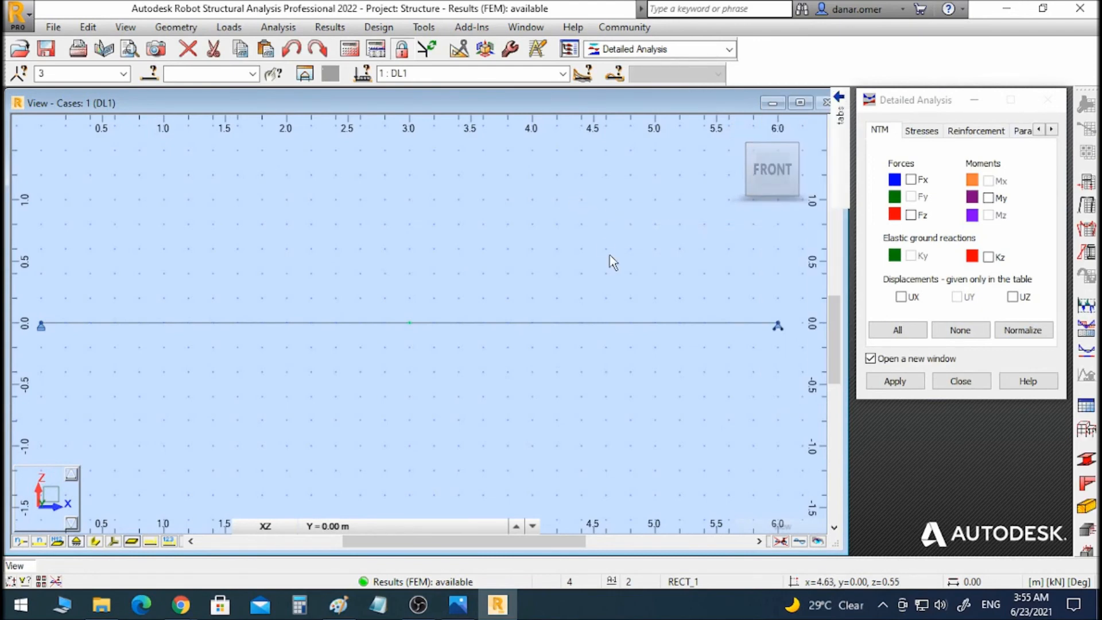
# - Select the beam and display its Fz shear force diagram in a new detailed analysis window
pyautogui.click(631, 324)
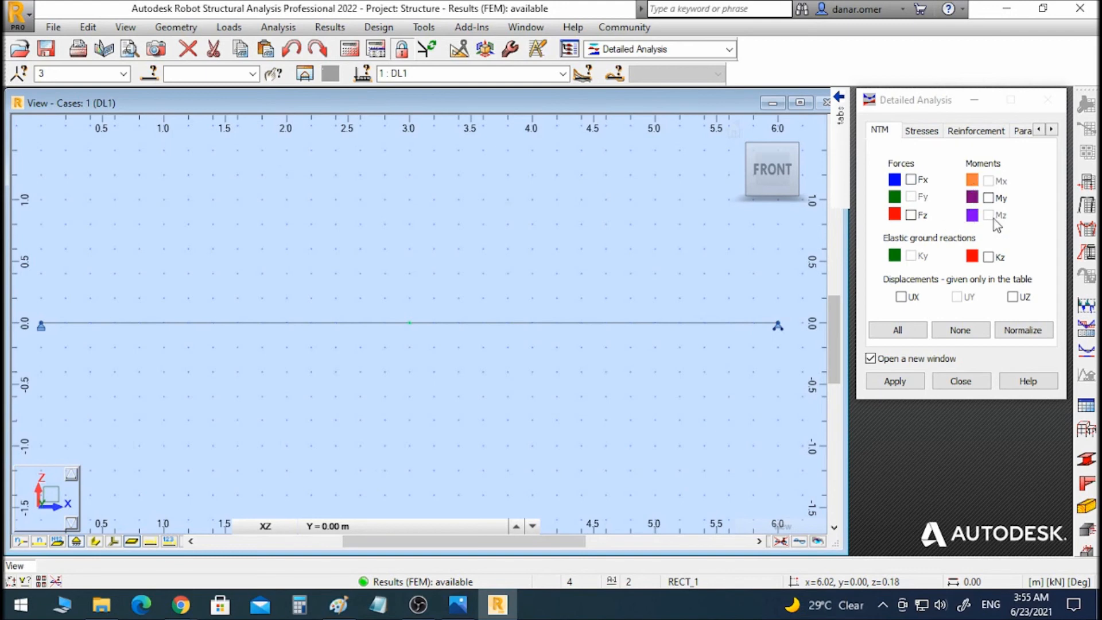
pyautogui.click(915, 221)
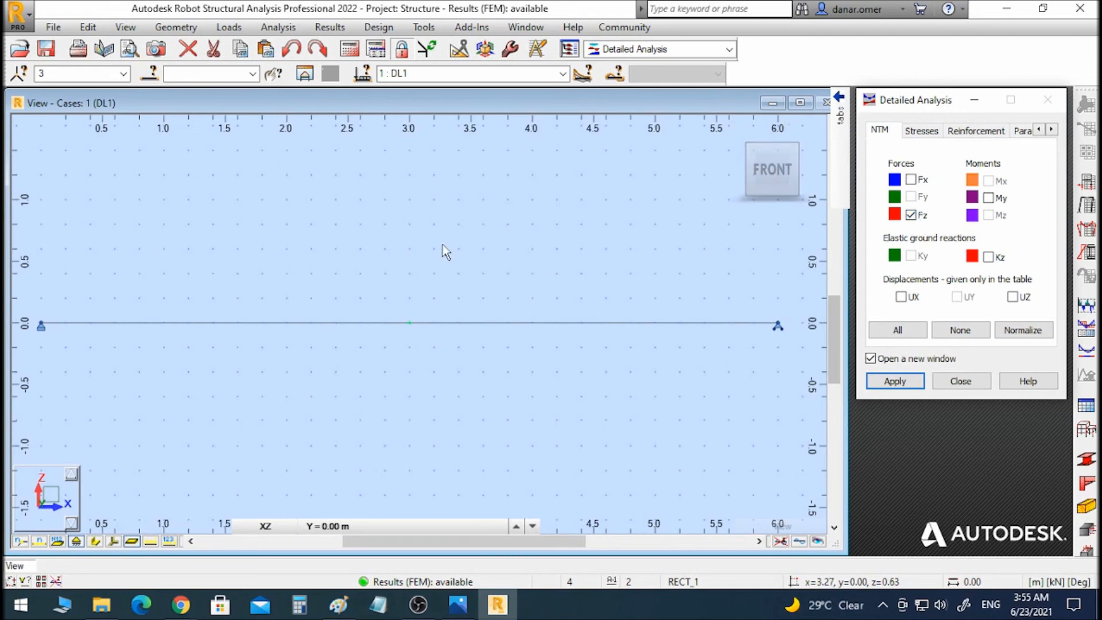
pyautogui.click(908, 384)
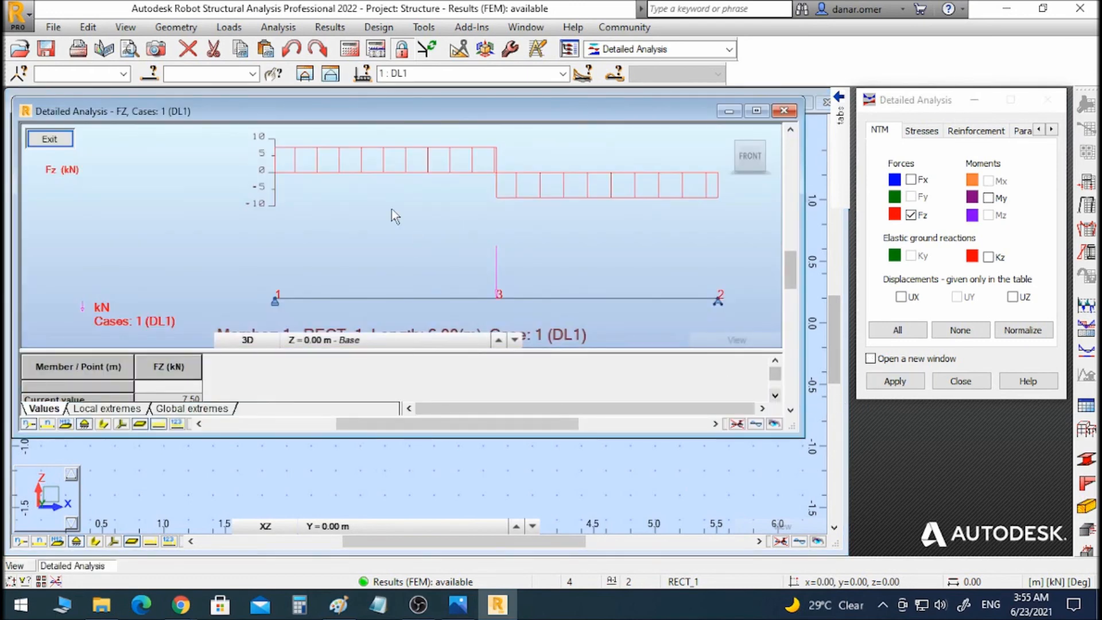
# - Examine the Fz shear force diagram along the beam, from the pinned support past midspan to the roller support
pyautogui.scroll(-3, 450, 215)
pyautogui.scroll(1, 441, 223)
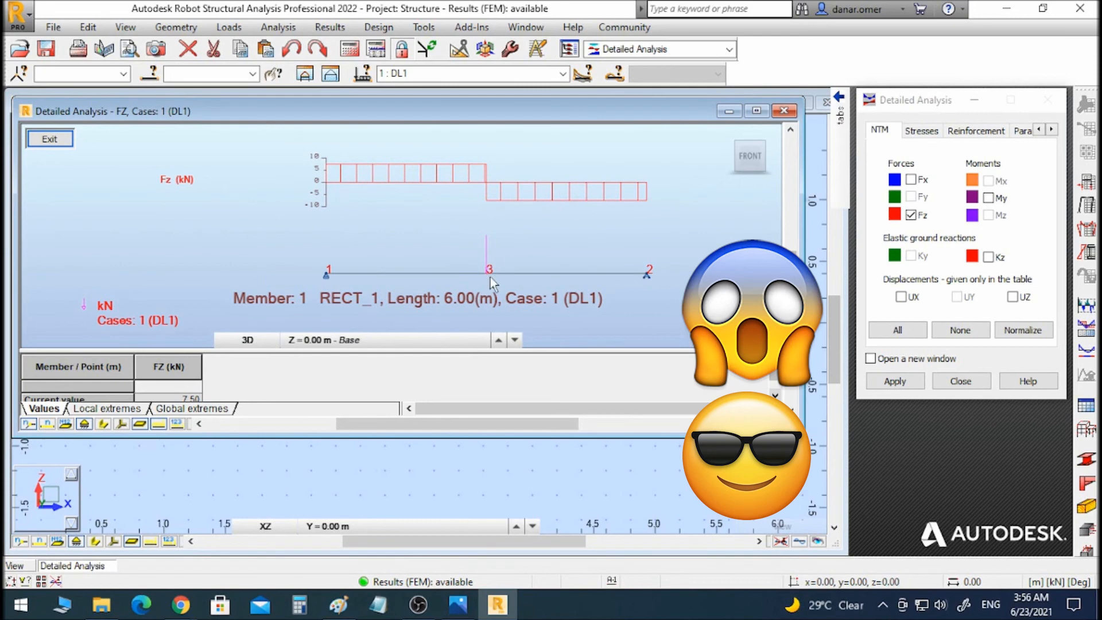
pyautogui.scroll(2, 452, 201)
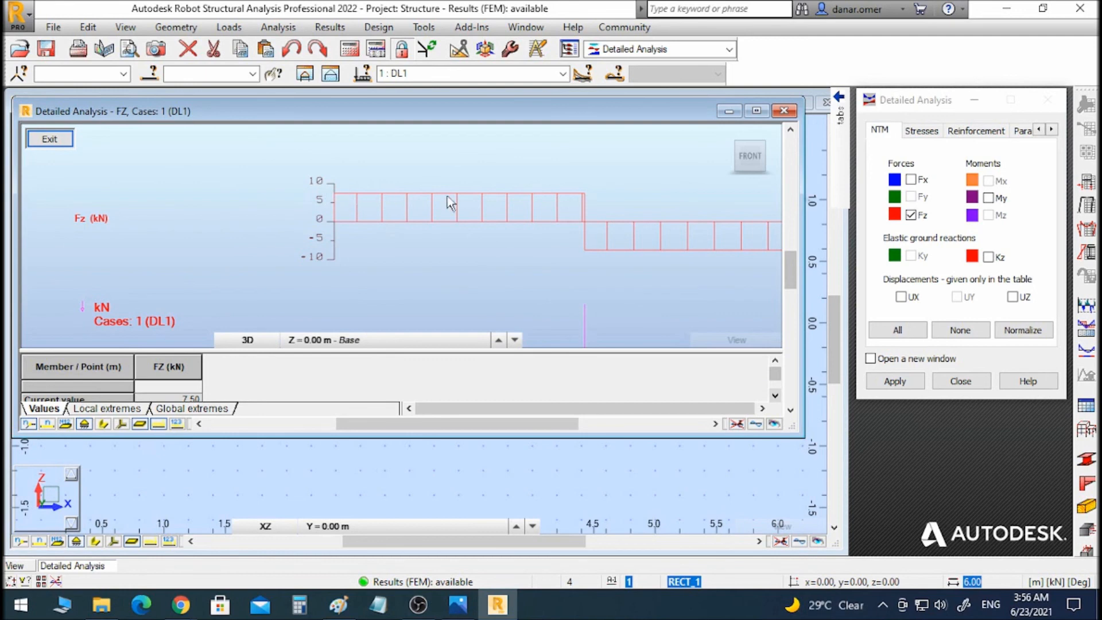
pyautogui.moveTo(614, 251); pyautogui.dragTo(395, 245, button='middle')
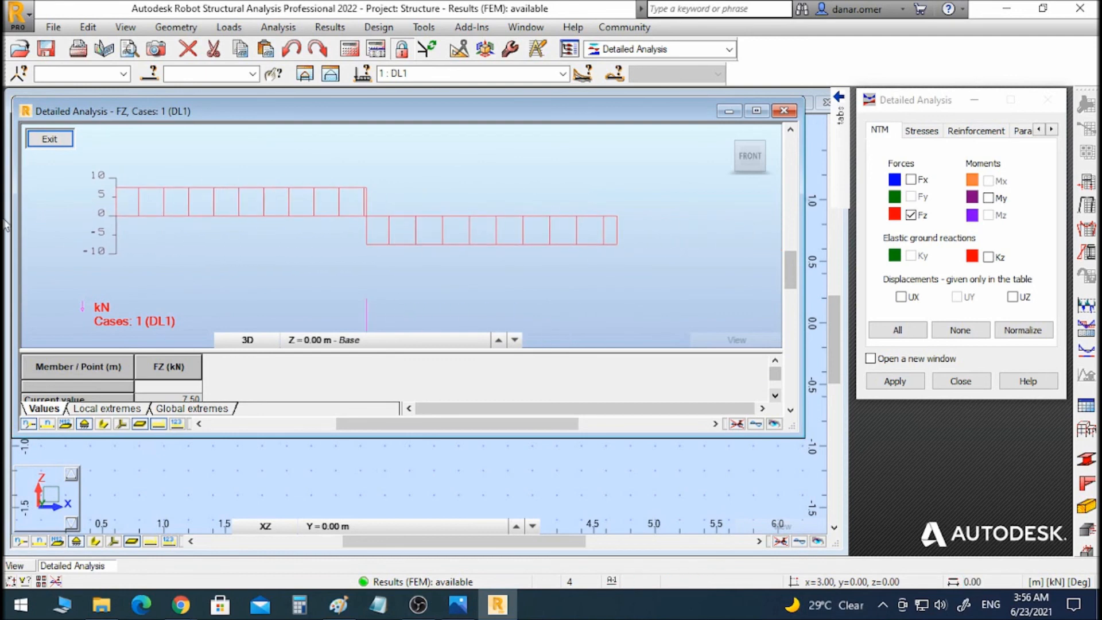
pyautogui.moveTo(161, 196); pyautogui.dragTo(236, 199, button='middle')
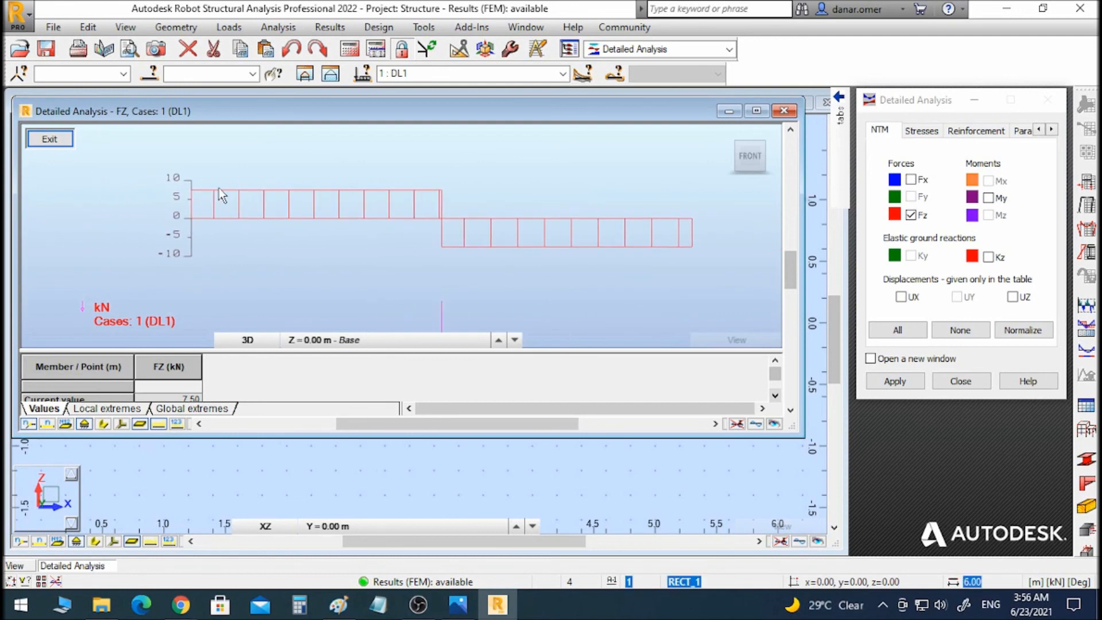
pyautogui.scroll(2, 163, 193)
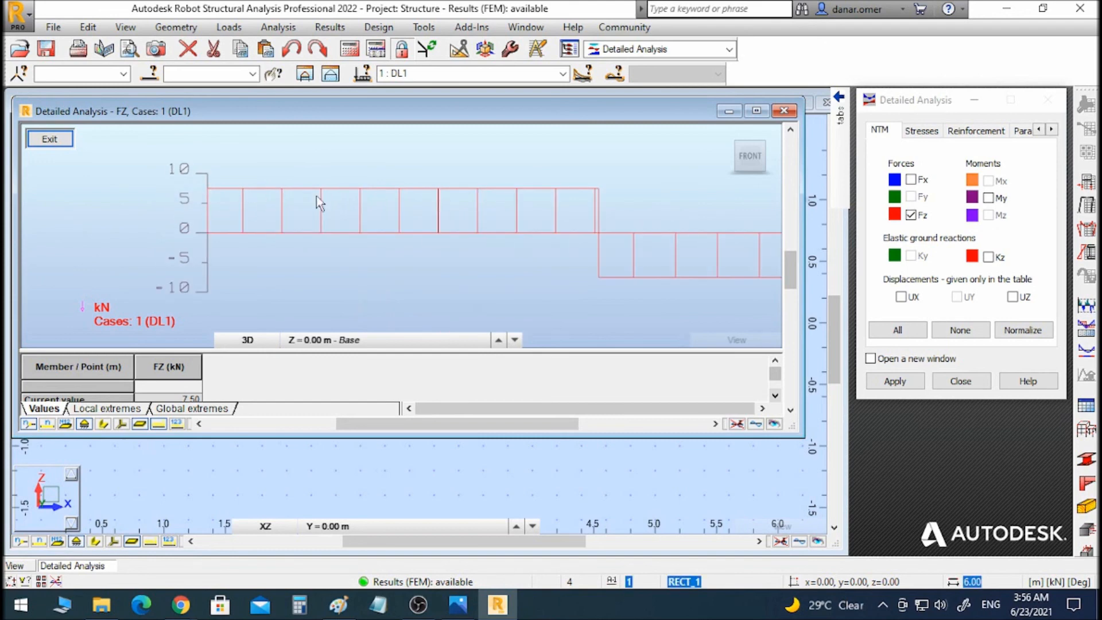
pyautogui.moveTo(591, 222); pyautogui.dragTo(190, 222, button='middle')
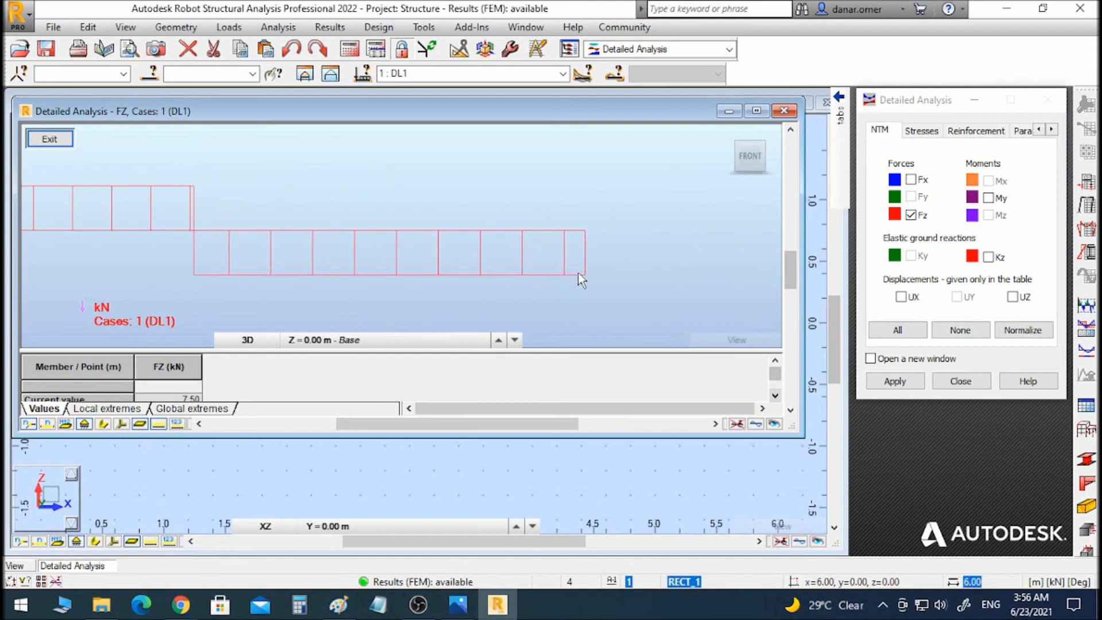
pyautogui.scroll(-2, 497, 265)
pyautogui.moveTo(494, 264); pyautogui.dragTo(568, 206, button='middle')
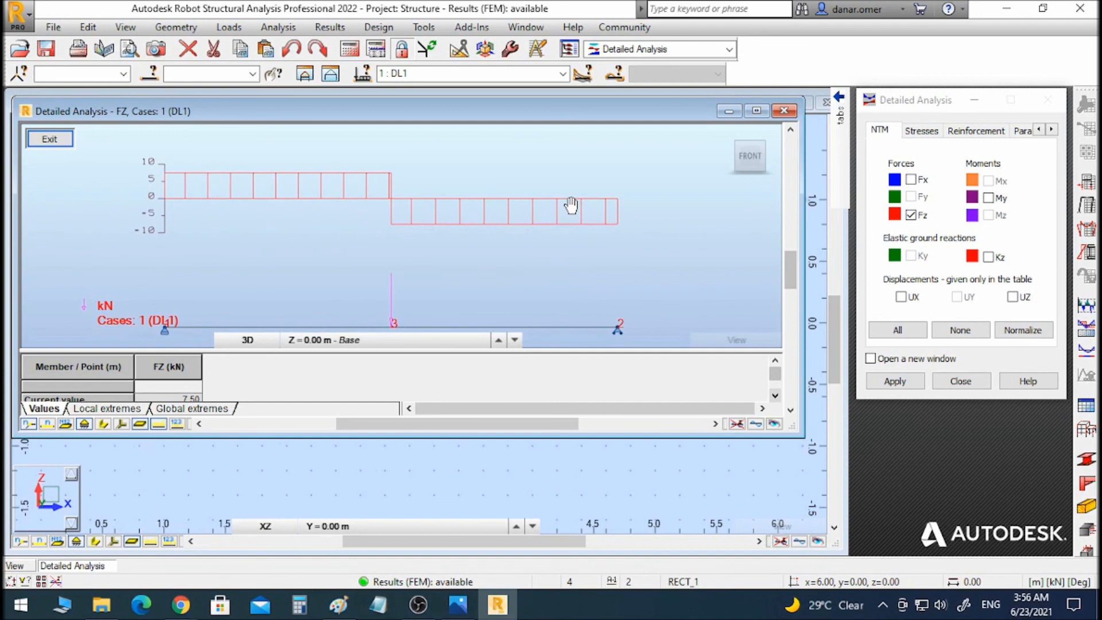
# - Add the My bending moment diagram alongside the Fz diagram and inspect both above the beam
pyautogui.click(988, 199)
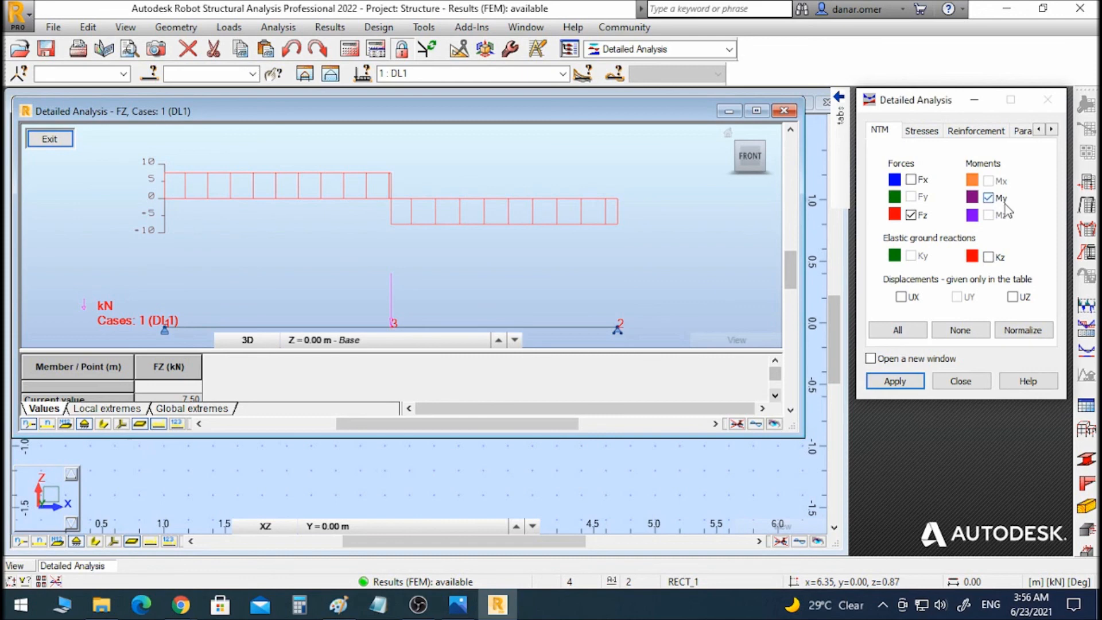
pyautogui.click(894, 381)
pyautogui.moveTo(426, 225); pyautogui.dragTo(331, 144, button='middle')
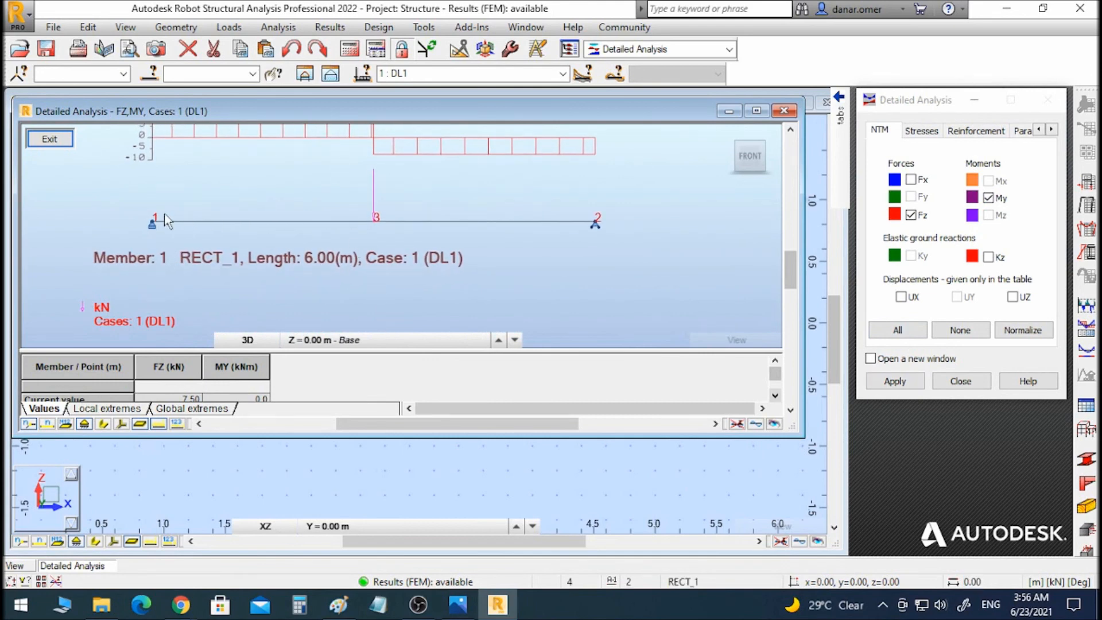
pyautogui.moveTo(379, 175); pyautogui.dragTo(382, 313, button='middle')
pyautogui.moveTo(163, 260); pyautogui.dragTo(197, 167, button='middle')
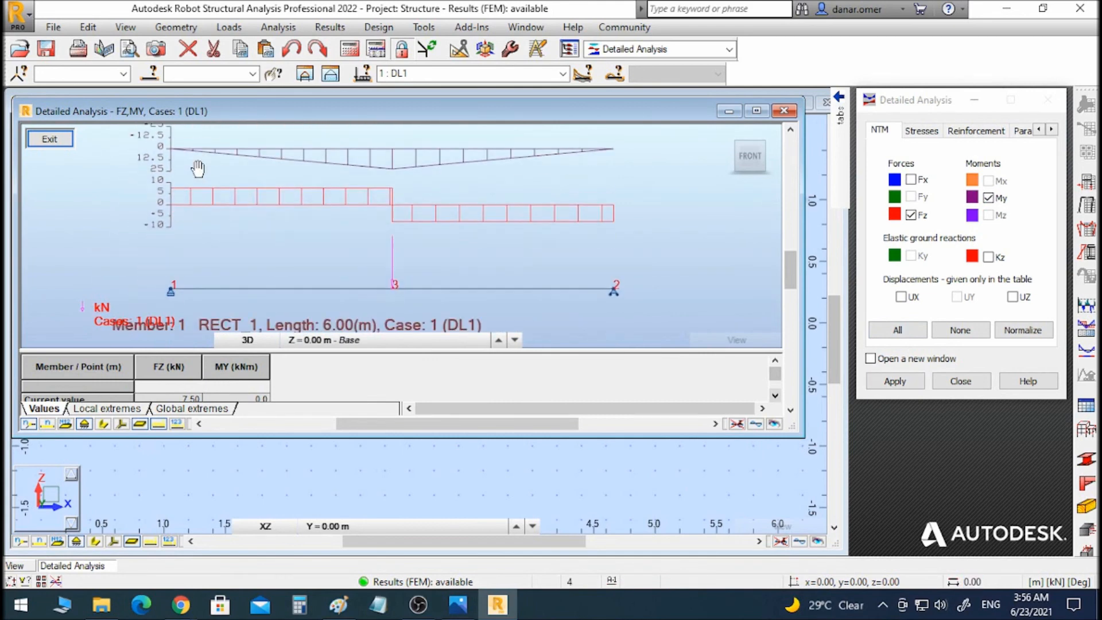
pyautogui.moveTo(375, 196); pyautogui.dragTo(419, 279, button='middle')
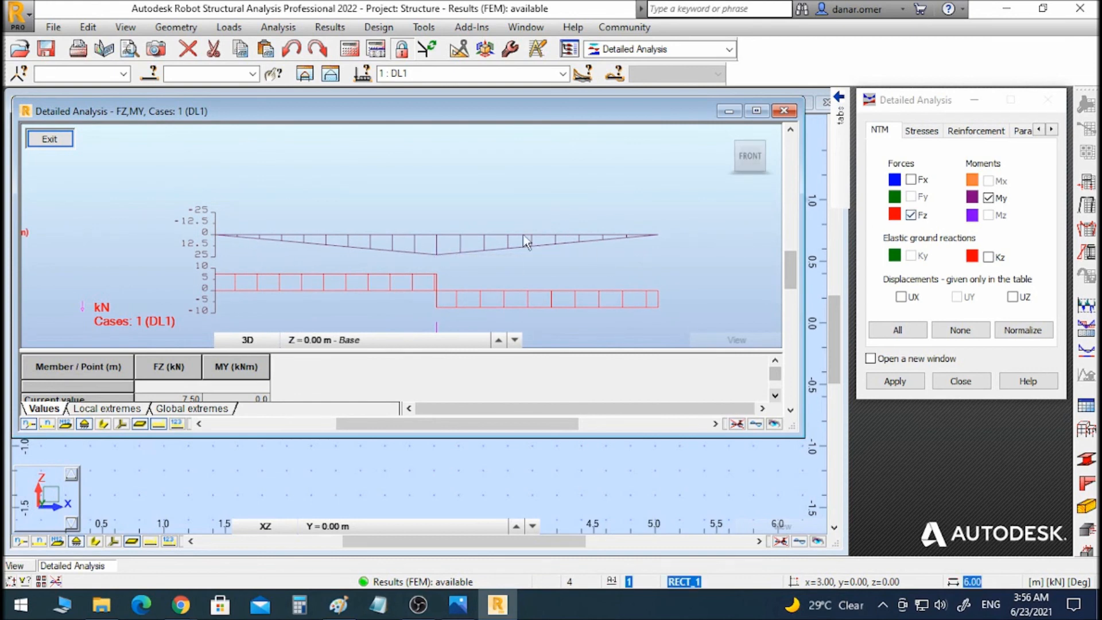
pyautogui.moveTo(352, 226); pyautogui.dragTo(364, 174, button='middle')
# - Turn on value labels for the diagrams' local extremes, try the filled style, and return the filling to fence
pyautogui.moveTo(839, 117)
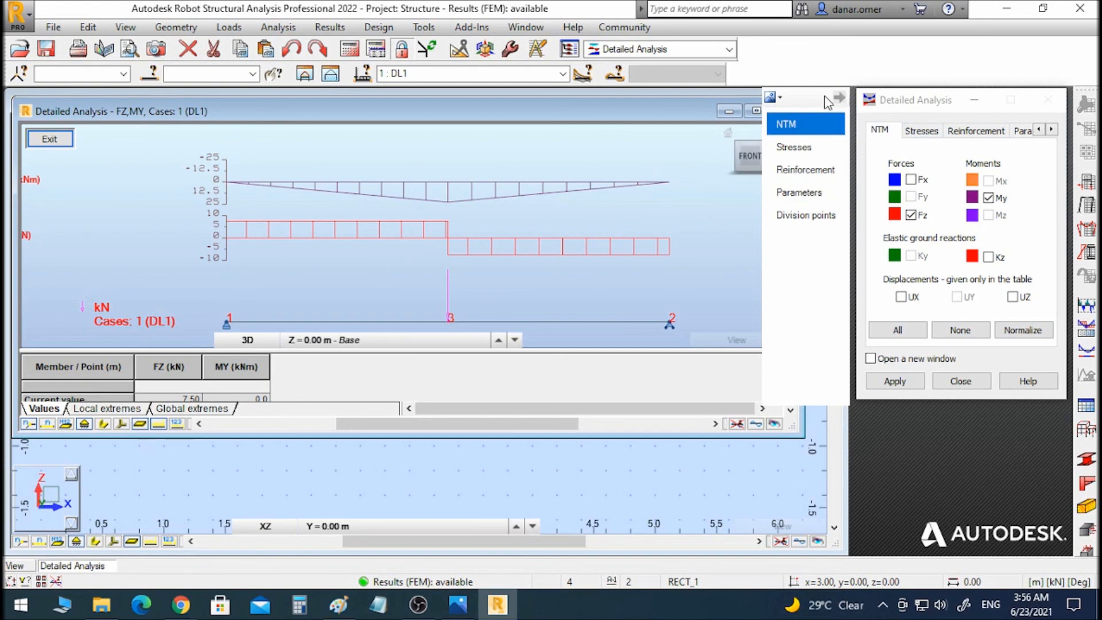
pyautogui.click(803, 194)
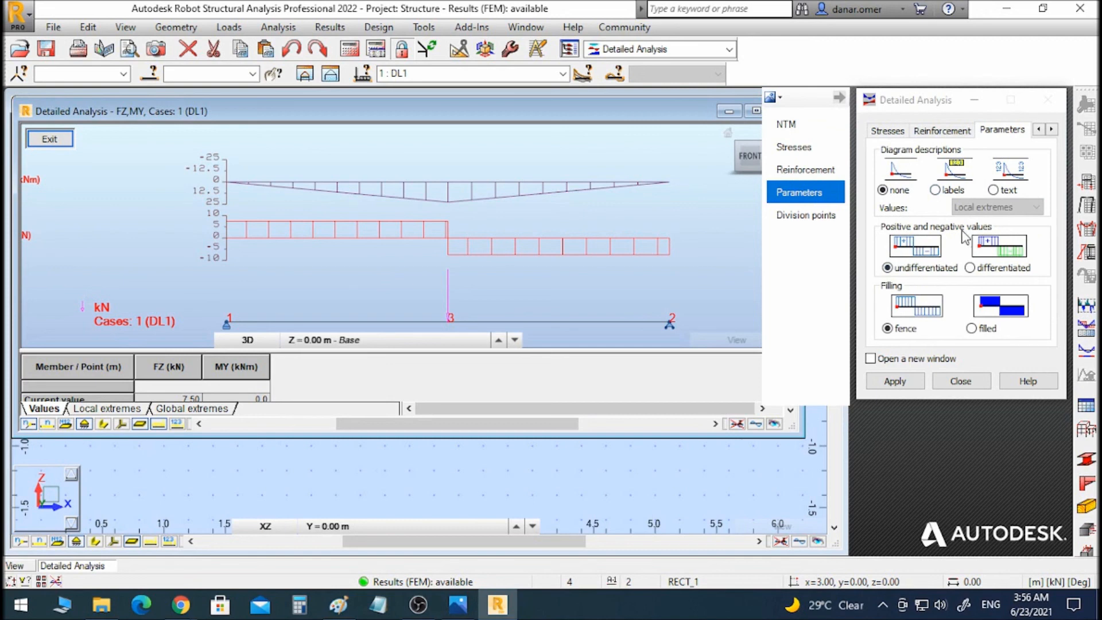
pyautogui.click(937, 192)
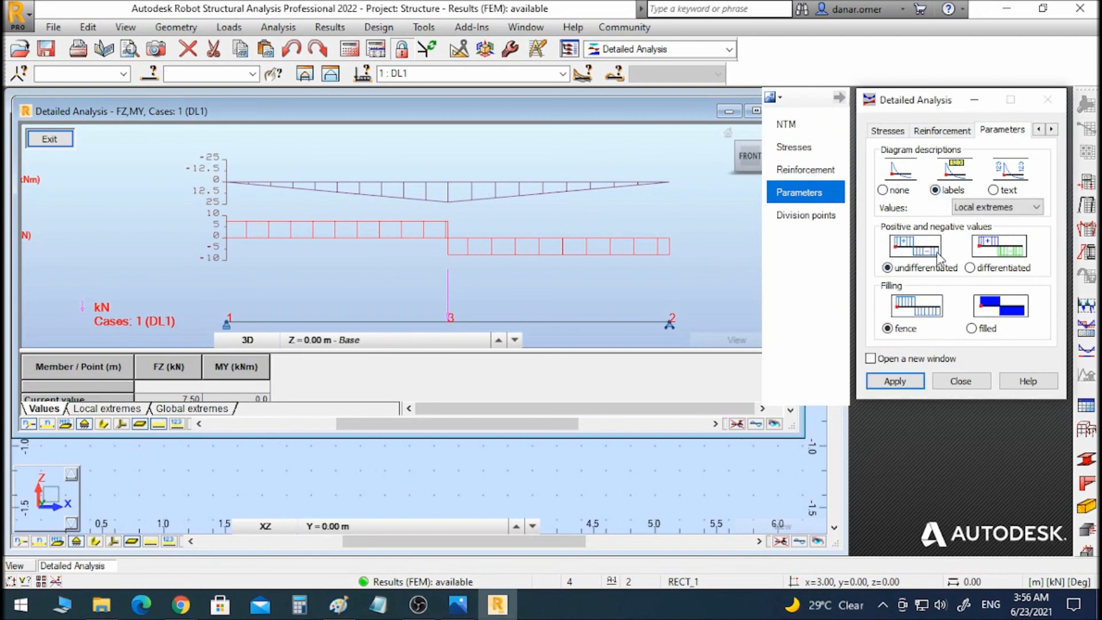
pyautogui.click(971, 329)
pyautogui.click(912, 383)
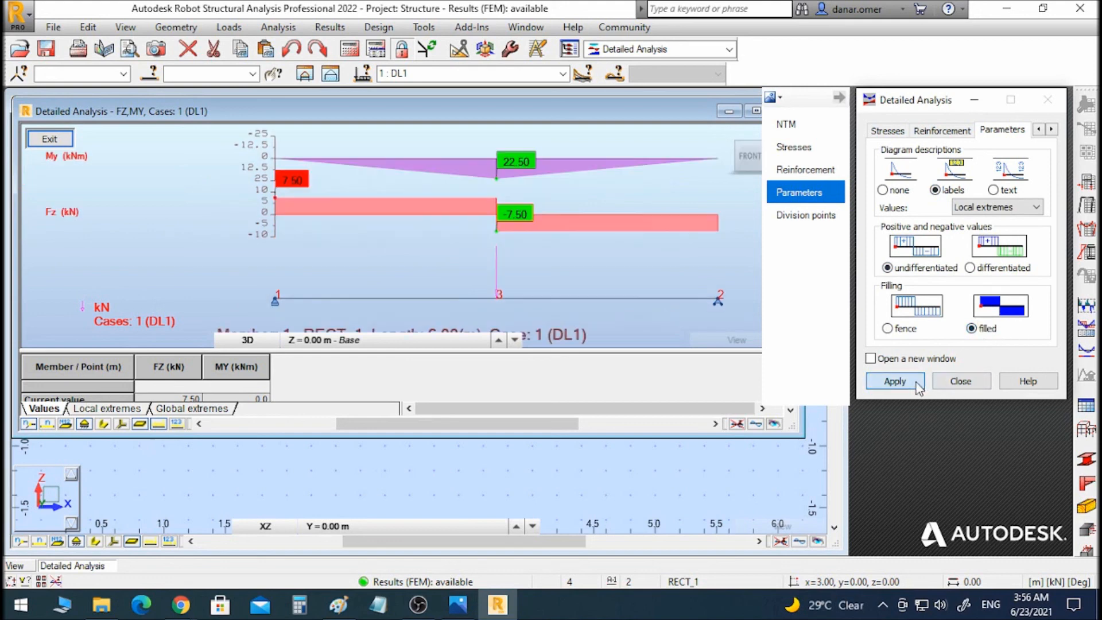
pyautogui.click(903, 330)
pyautogui.click(897, 380)
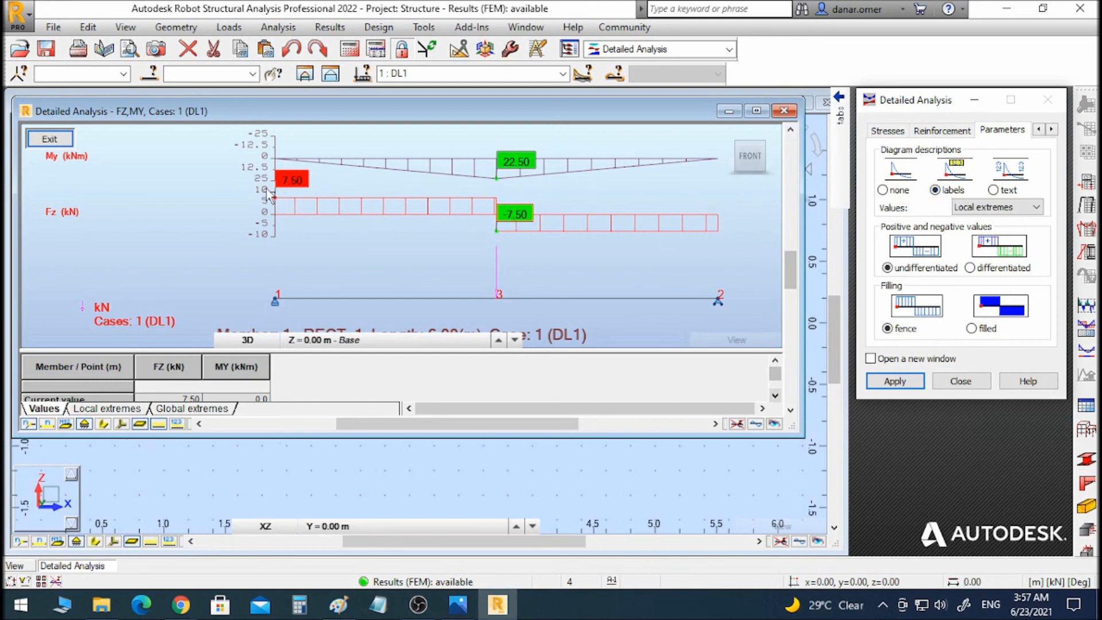
# - Examine the labelled Fz and My extremes at the supports and at midspan
pyautogui.scroll(2, 339, 233)
pyautogui.moveTo(339, 233); pyautogui.dragTo(402, 189, button='middle')
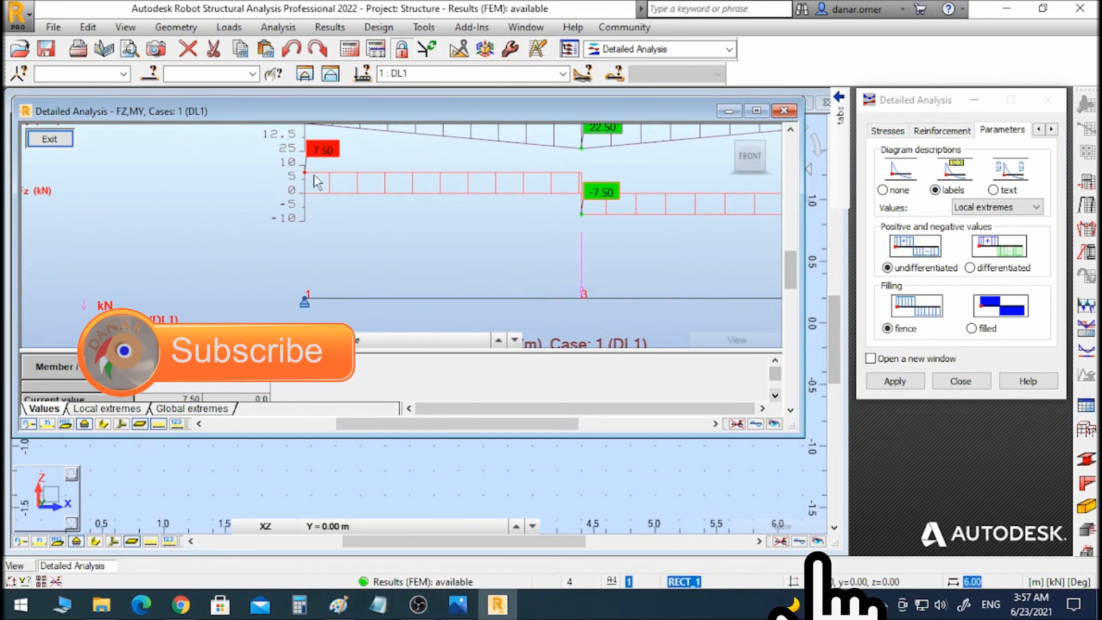
pyautogui.moveTo(349, 178); pyautogui.dragTo(420, 244, button='middle')
pyautogui.moveTo(612, 235); pyautogui.dragTo(251, 172, button='middle')
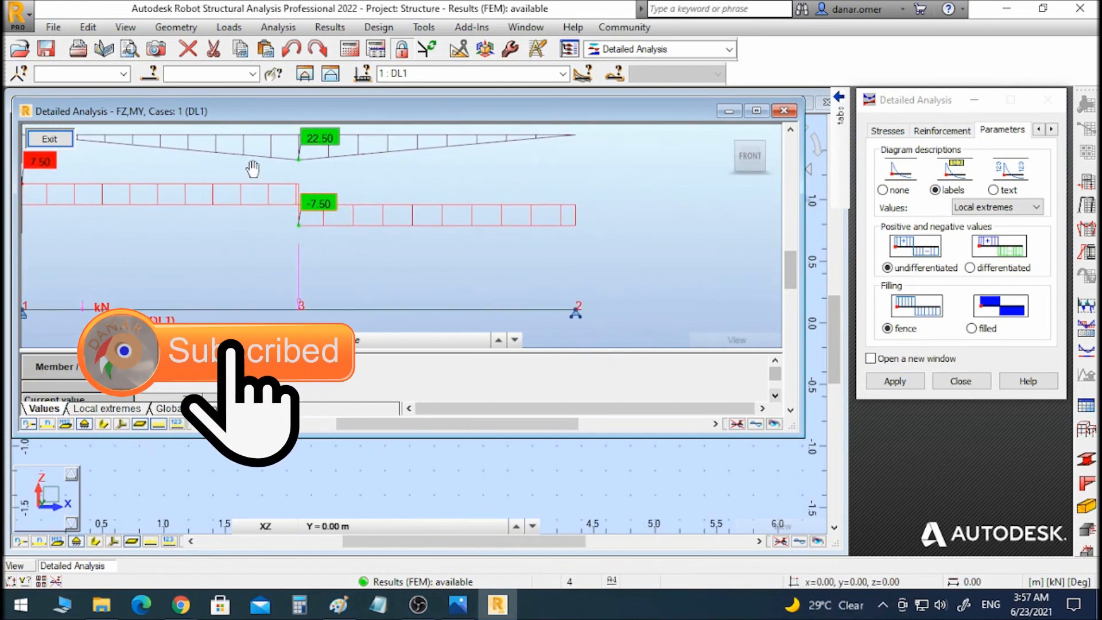
pyautogui.moveTo(446, 172); pyautogui.dragTo(600, 236, button='middle')
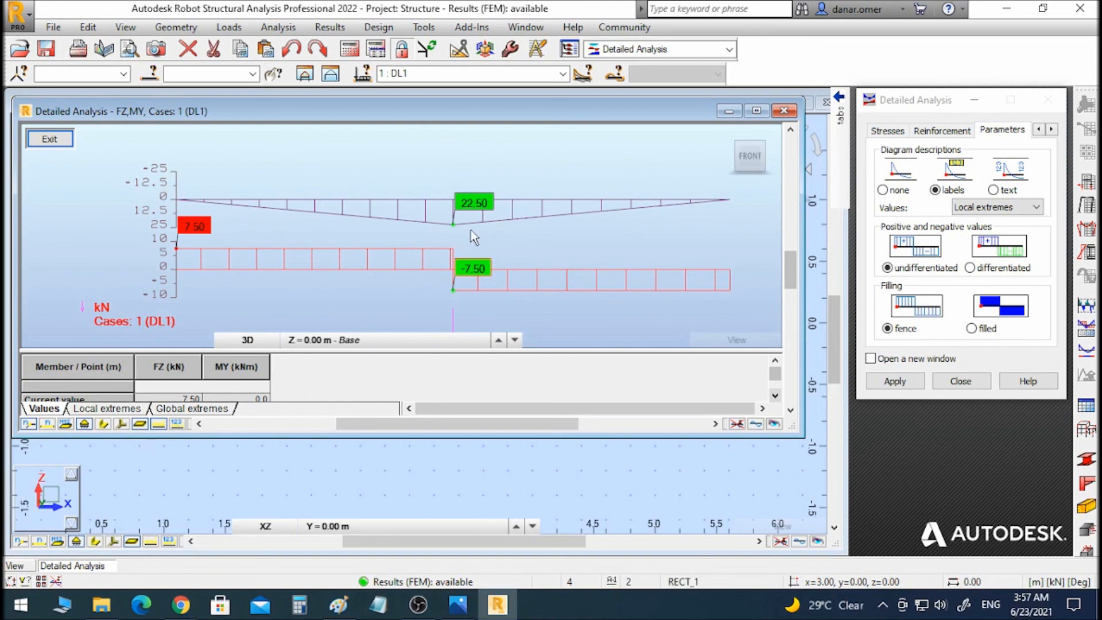
pyautogui.moveTo(472, 239); pyautogui.dragTo(456, 206, button='middle')
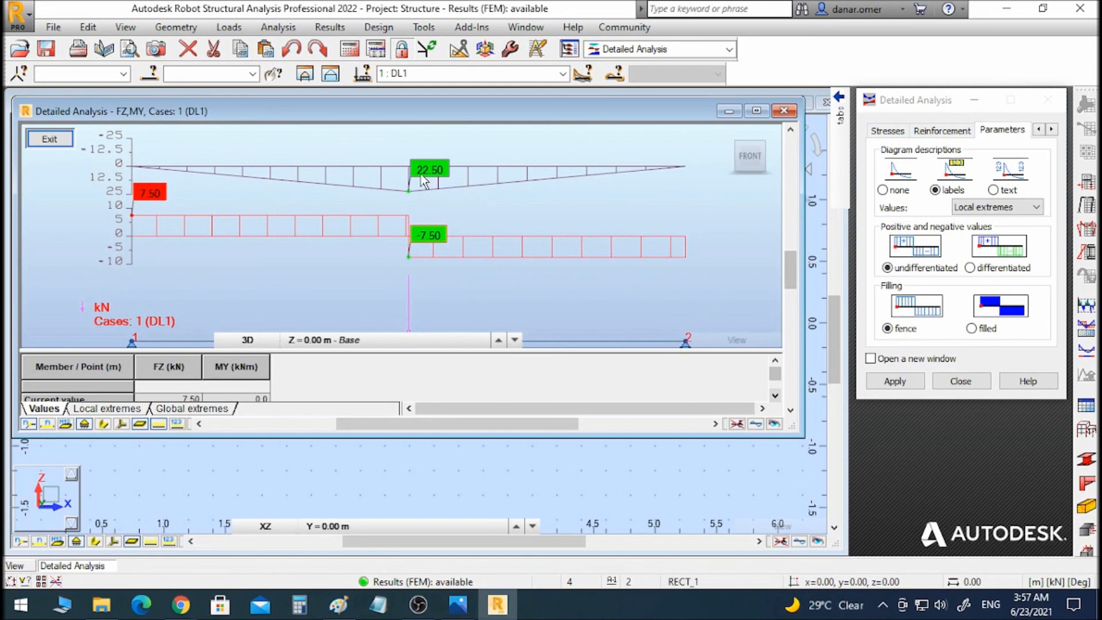
pyautogui.moveTo(522, 197); pyautogui.dragTo(563, 115, button='middle')
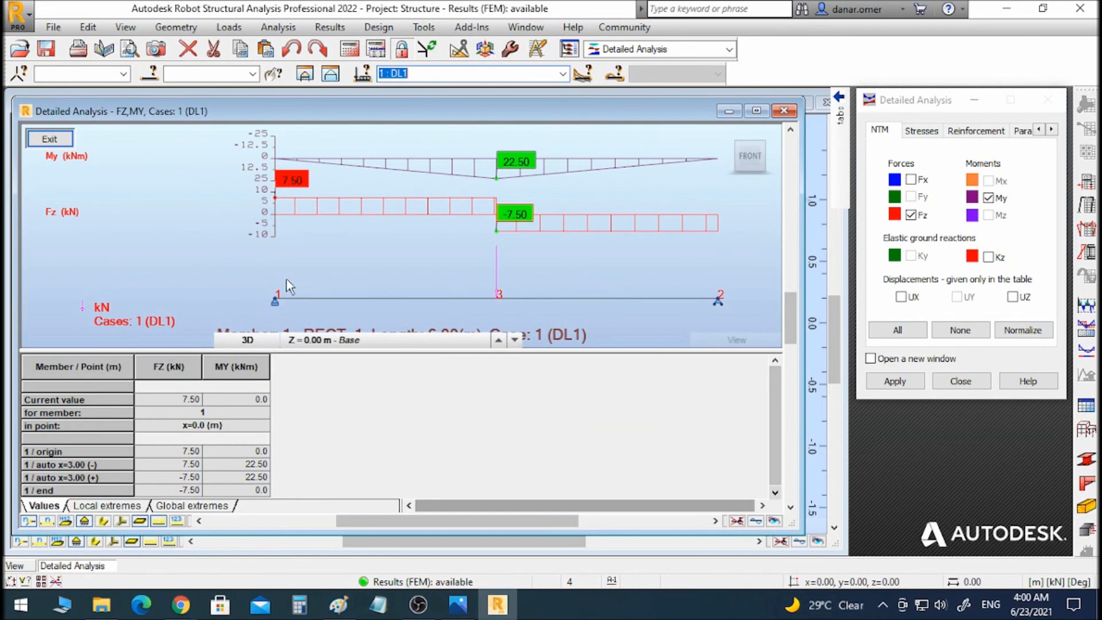
# - Open the Reactions table, narrow its window, and place it beside the detailed analysis values for comparison
pyautogui.click(330, 28)
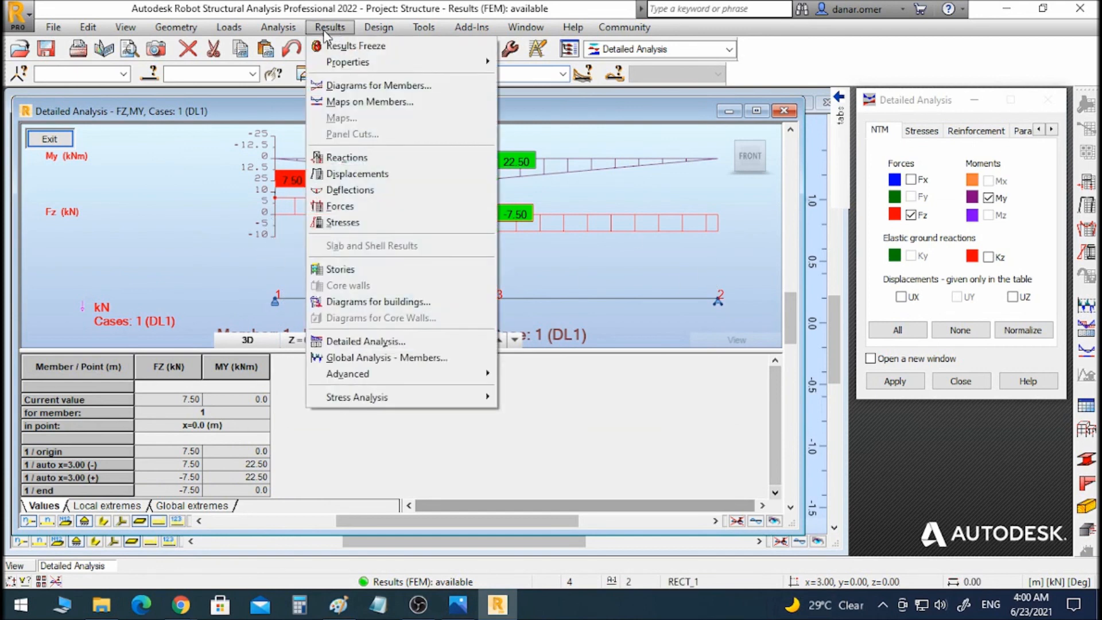
pyautogui.click(347, 159)
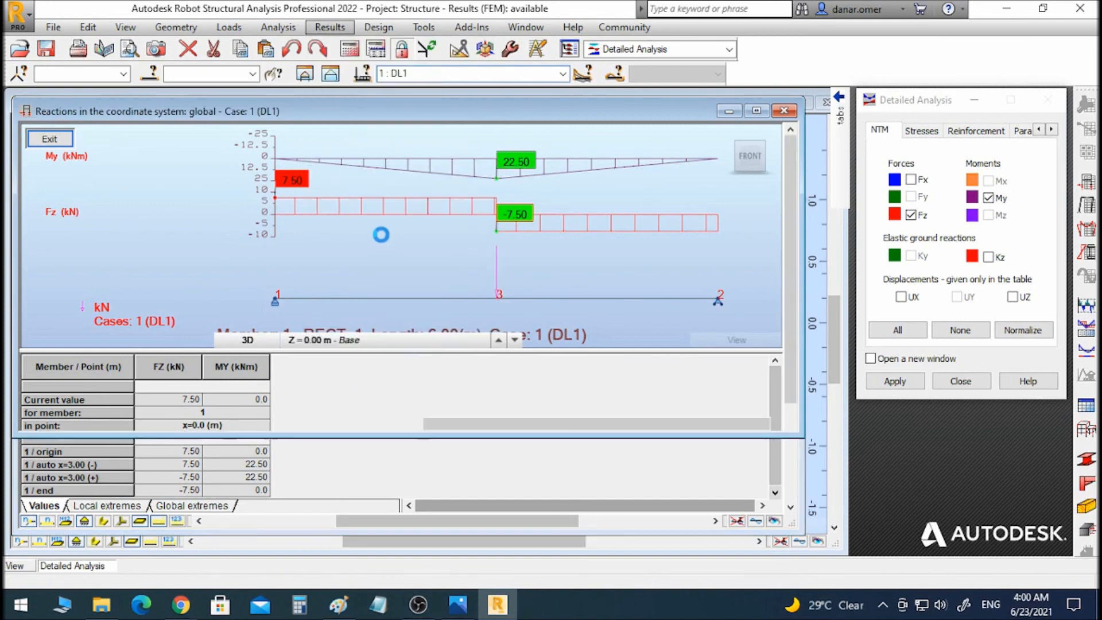
pyautogui.moveTo(329, 119)
pyautogui.mouseDown()
pyautogui.moveTo(561, 128)
pyautogui.moveTo(336, 123)
pyautogui.mouseUp()
pyautogui.moveTo(810, 278); pyautogui.dragTo(347, 278)
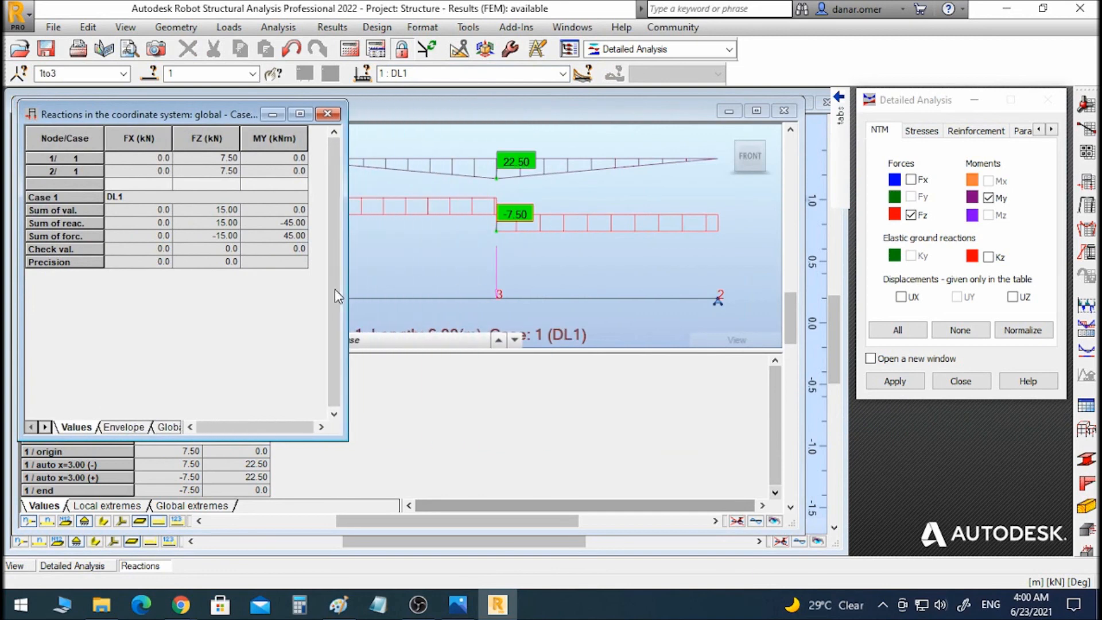
pyautogui.moveTo(130, 119); pyautogui.dragTo(574, 138)
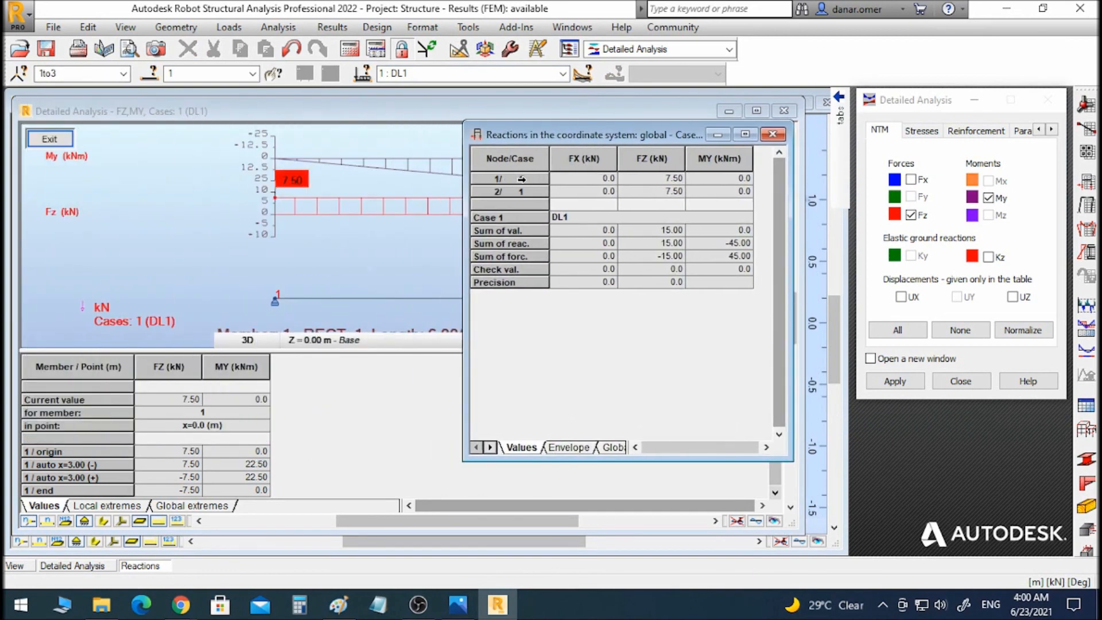
# - Compare the reaction rows for nodes 1 and 2 with the beam's two supports, and close the Reactions table
pyautogui.click(520, 179)
pyautogui.click(509, 192)
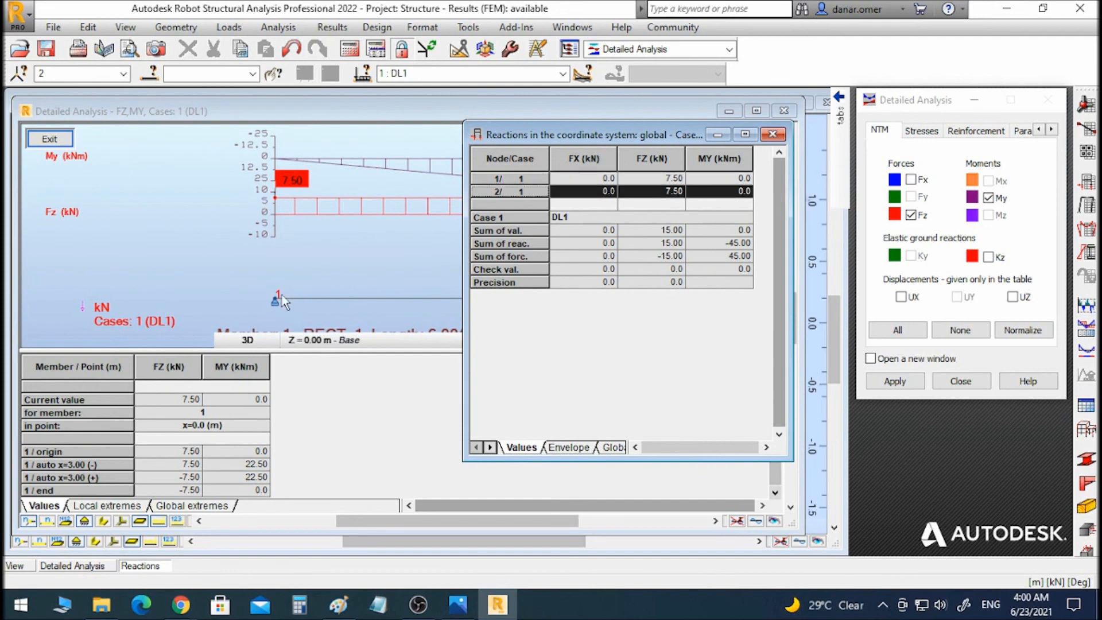
pyautogui.moveTo(605, 130); pyautogui.dragTo(255, 132)
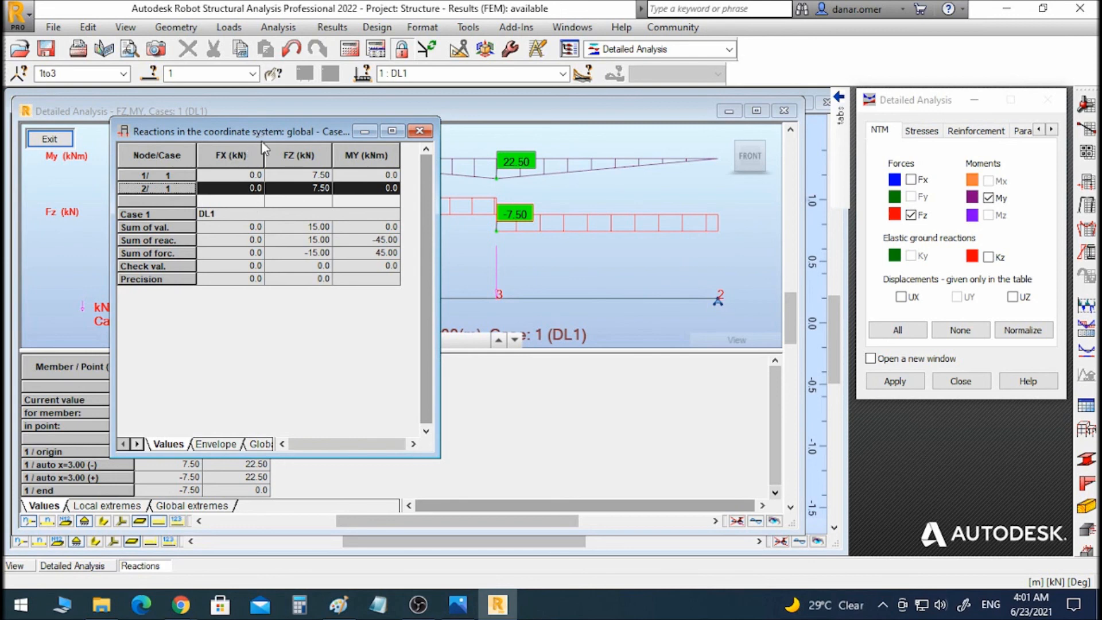
pyautogui.moveTo(293, 135); pyautogui.dragTo(544, 161)
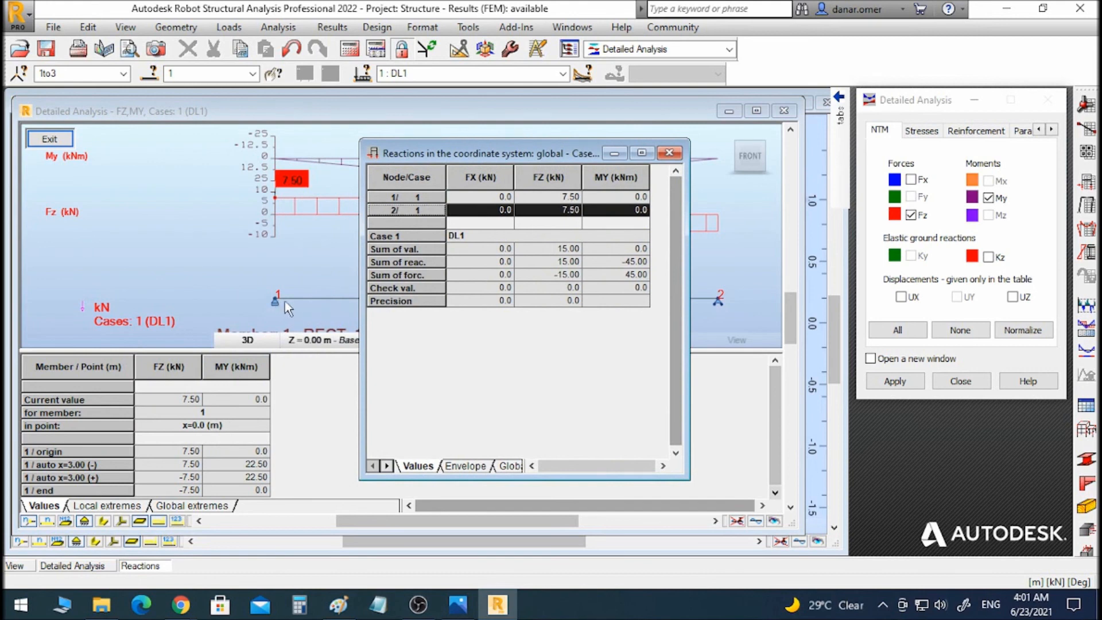
pyautogui.click(554, 197)
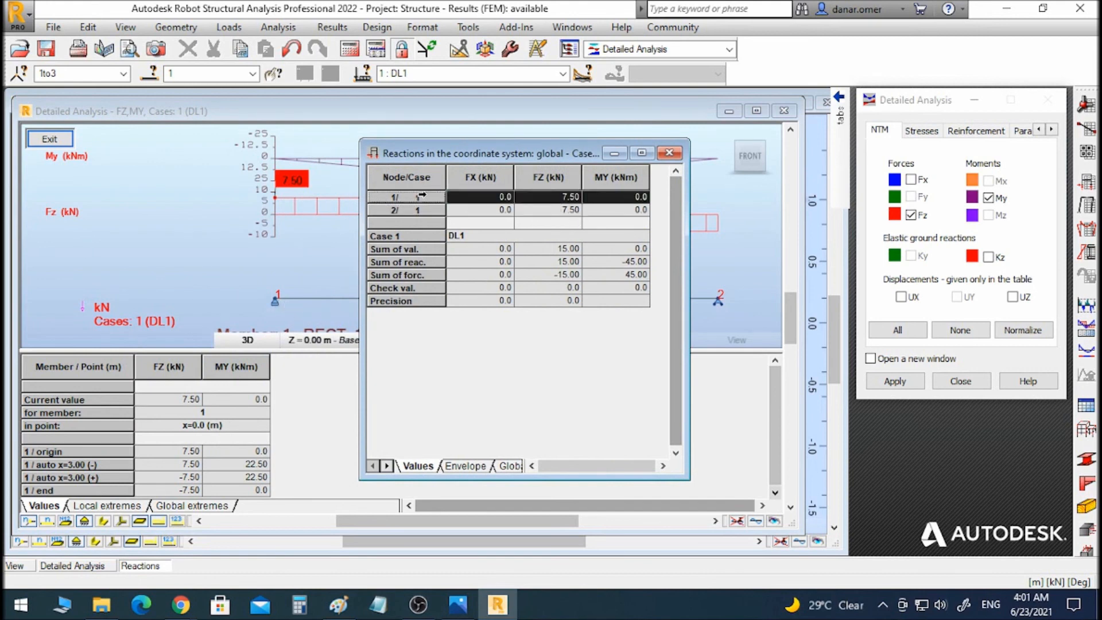
pyautogui.moveTo(549, 160); pyautogui.dragTo(435, 159)
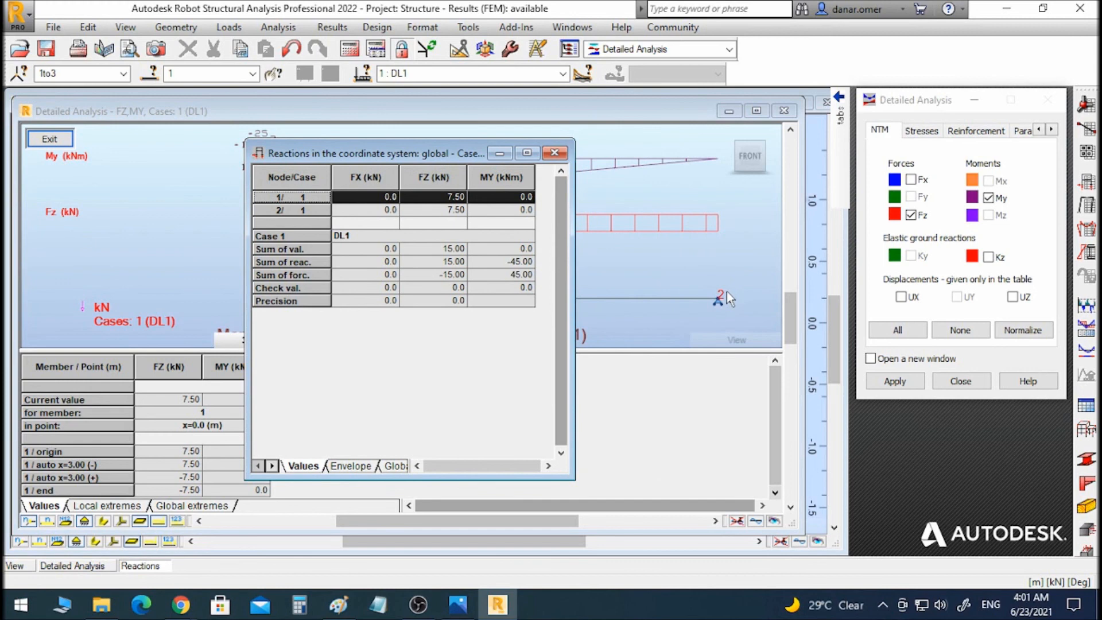
pyautogui.click(301, 210)
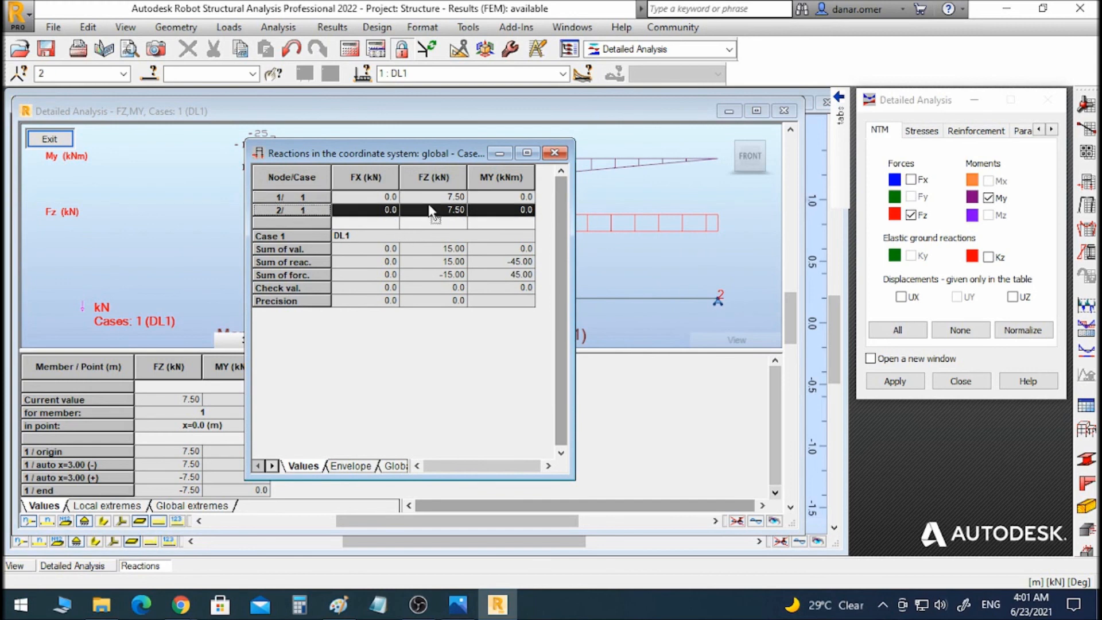
pyautogui.click(554, 152)
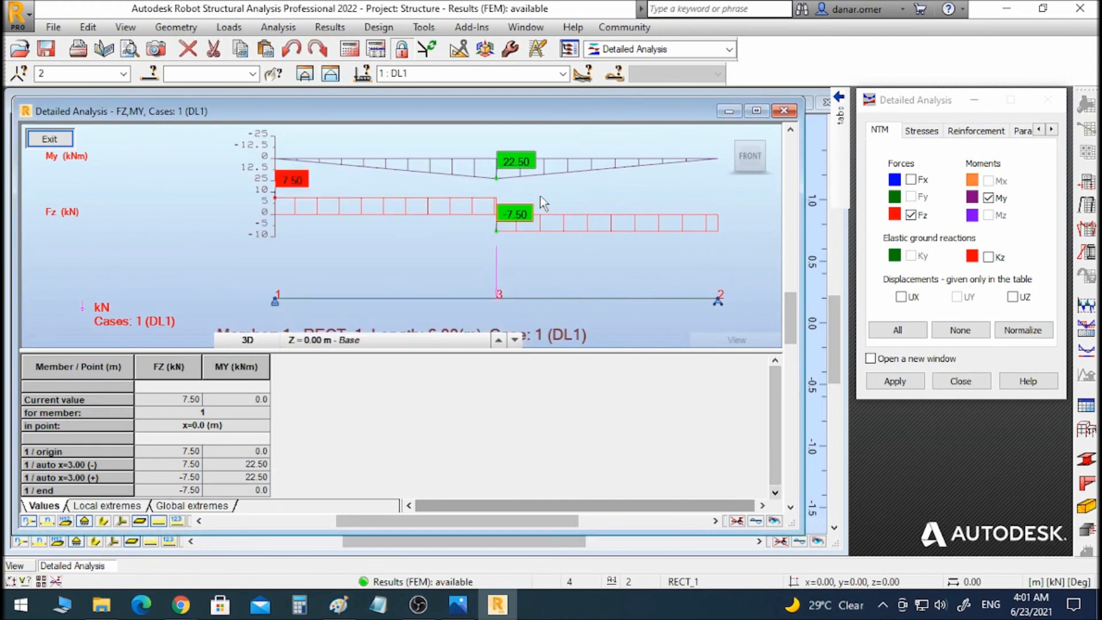